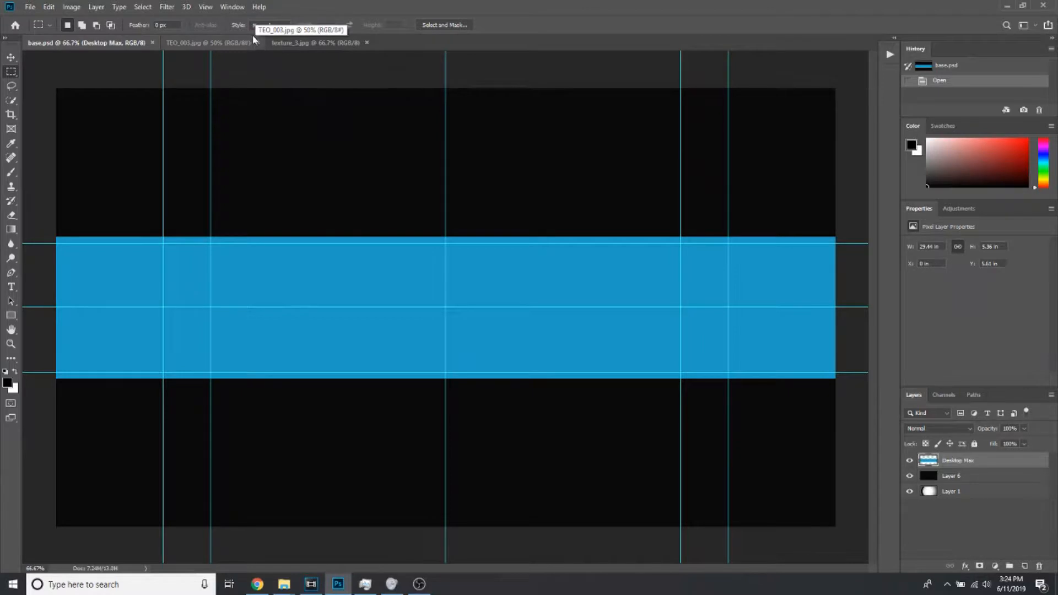
Look through the open base.psd, TEO_003.jpg and texture_3.jpg documents that serve as source material
left_click(232, 8)
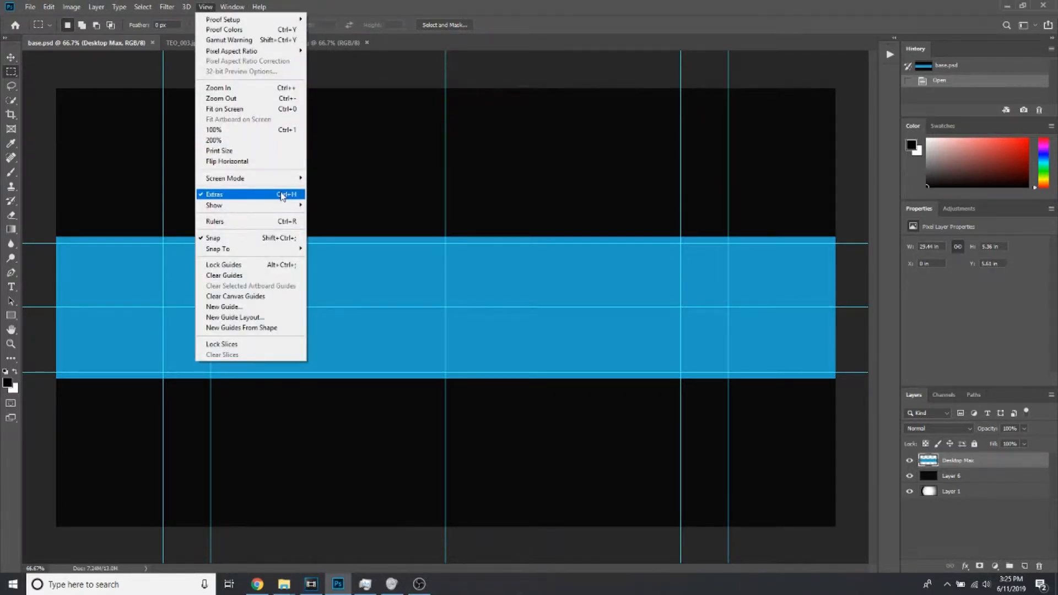
left_click(481, 49)
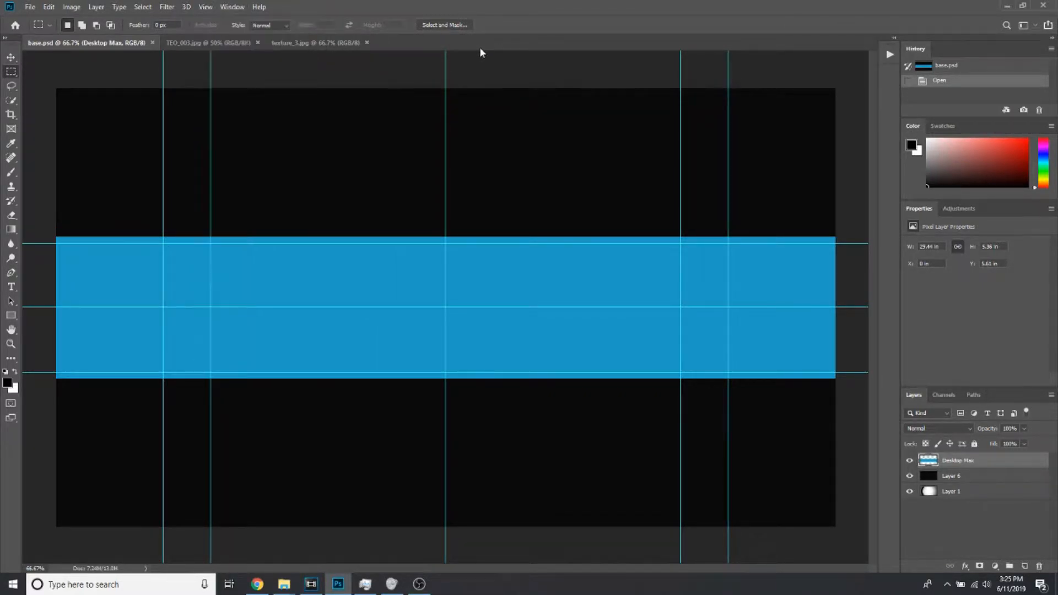
left_click(185, 44)
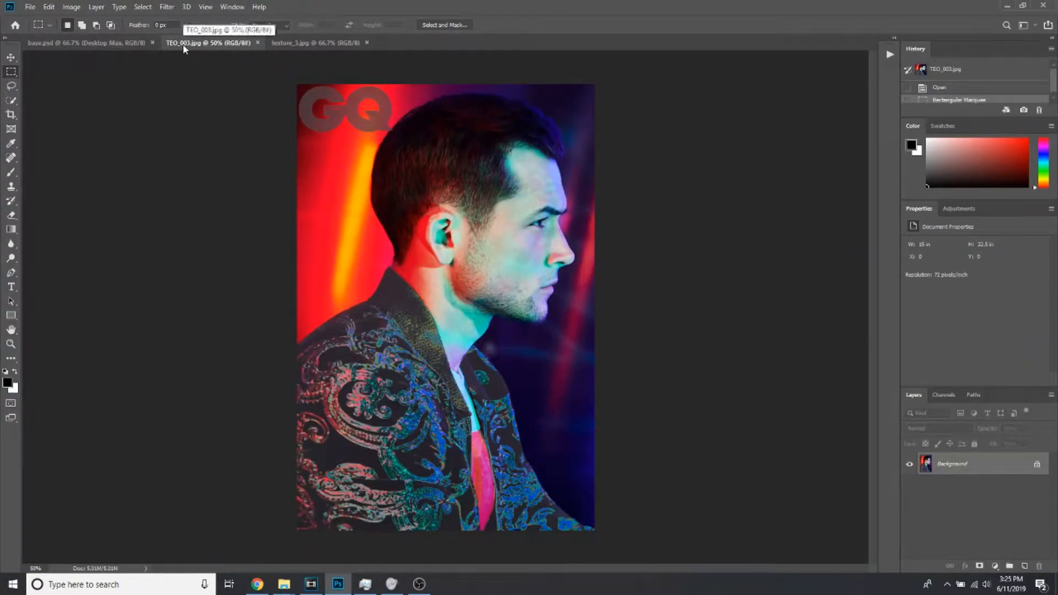
left_click(304, 45)
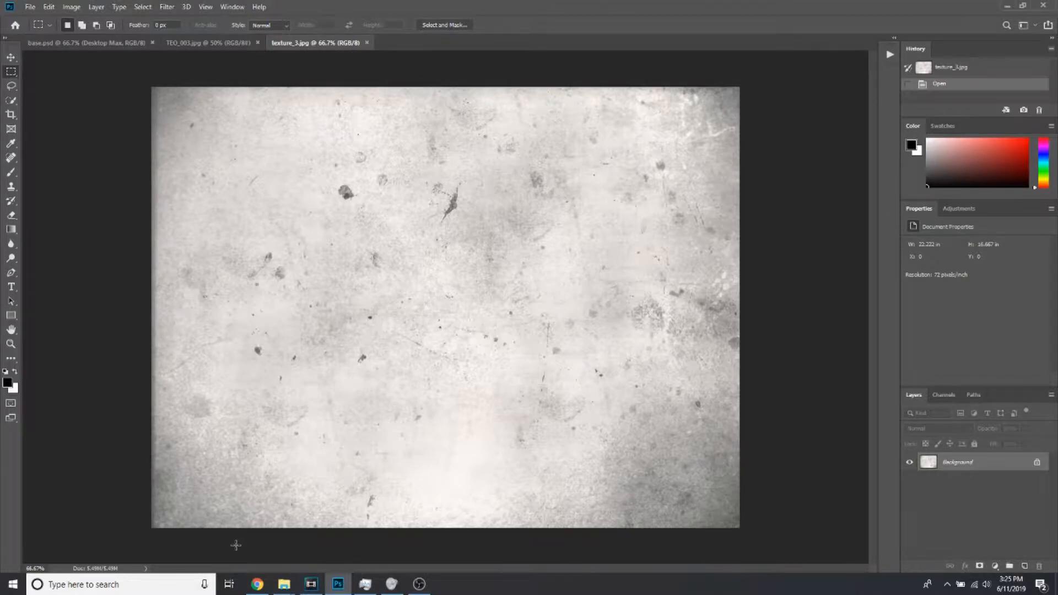
Switch to the Chrome browser and open the Sunrise International font page from the dafont.com search results
mouse_move(264, 589)
left_click(264, 588)
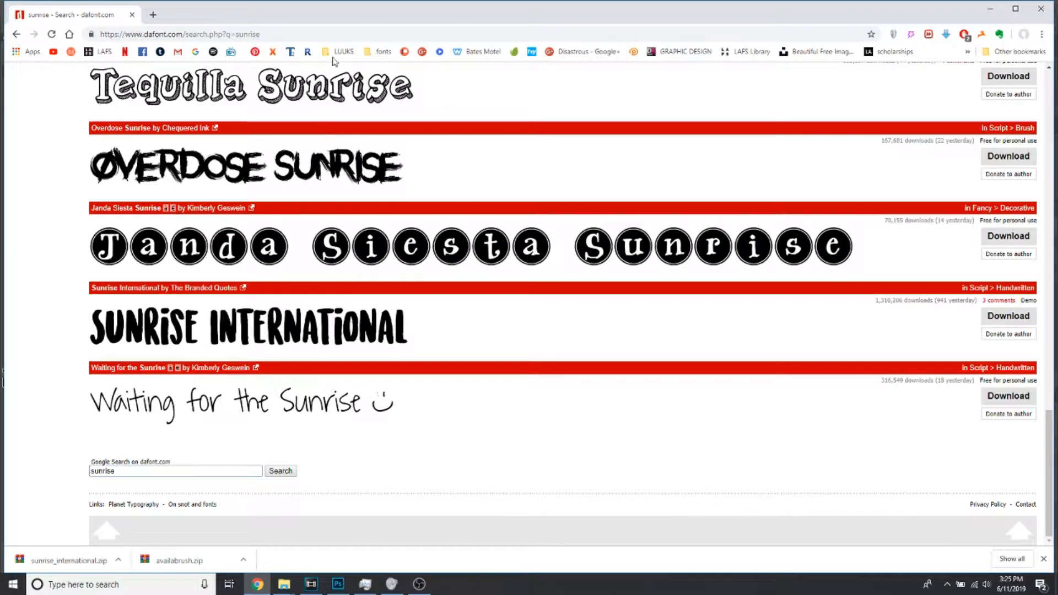
scroll(313, 150, "up", 2)
left_click(359, 445)
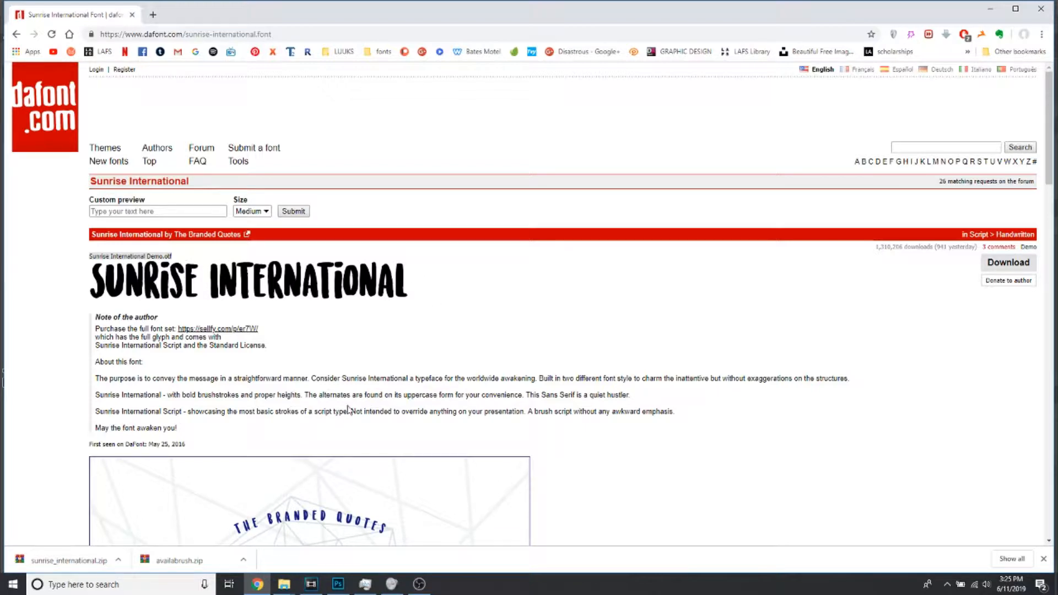
Back in Photoshop, turn the TEO_003.jpg background into a regular layer and select the man's whole figure with the Quick Selection tool
left_click(339, 584)
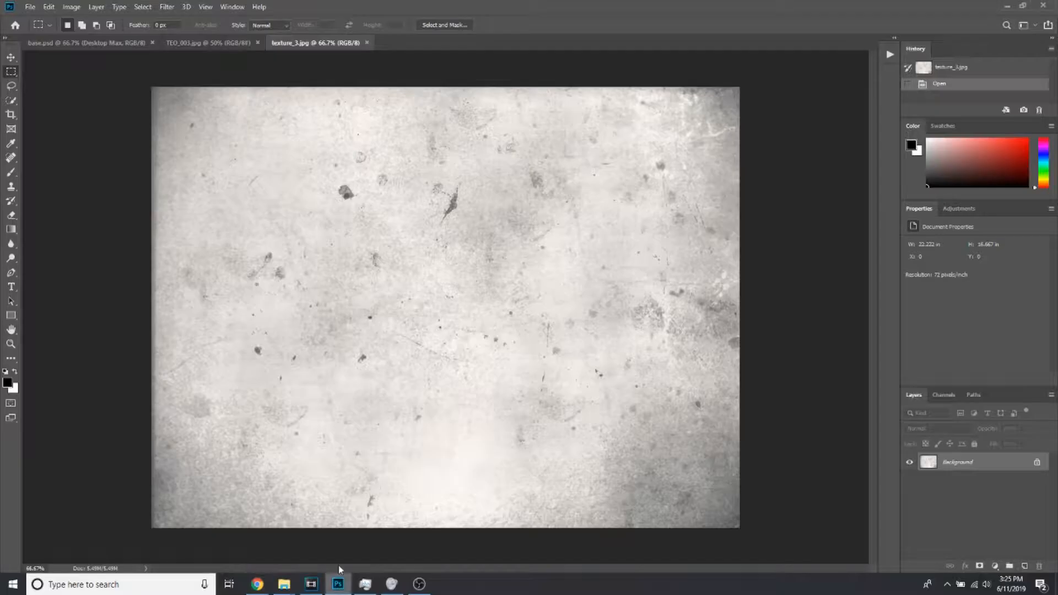
left_click(59, 46)
left_click(205, 44)
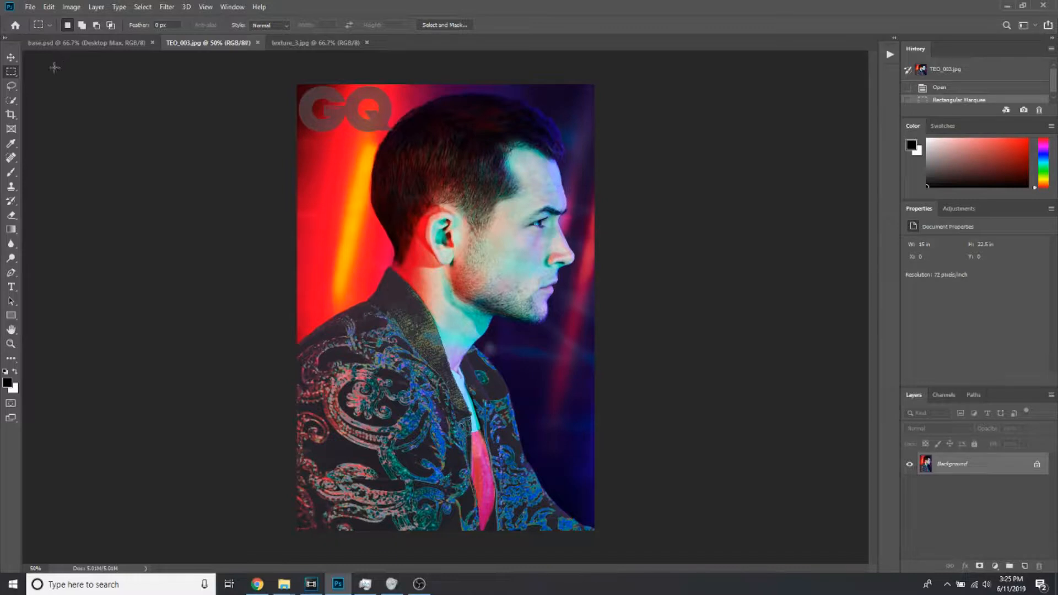
left_click(13, 100)
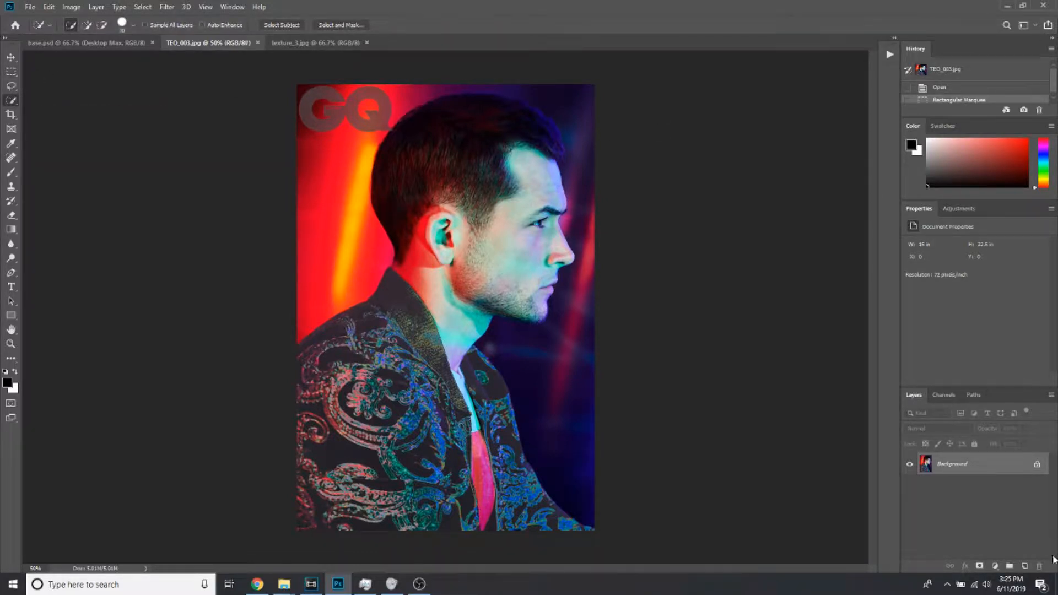
mouse_move(438, 102)
left_mouse_down()
mouse_move(411, 318)
mouse_move(333, 395)
mouse_move(405, 481)
mouse_move(328, 507)
mouse_move(487, 474)
mouse_move(541, 516)
mouse_move(589, 533)
left_mouse_up()
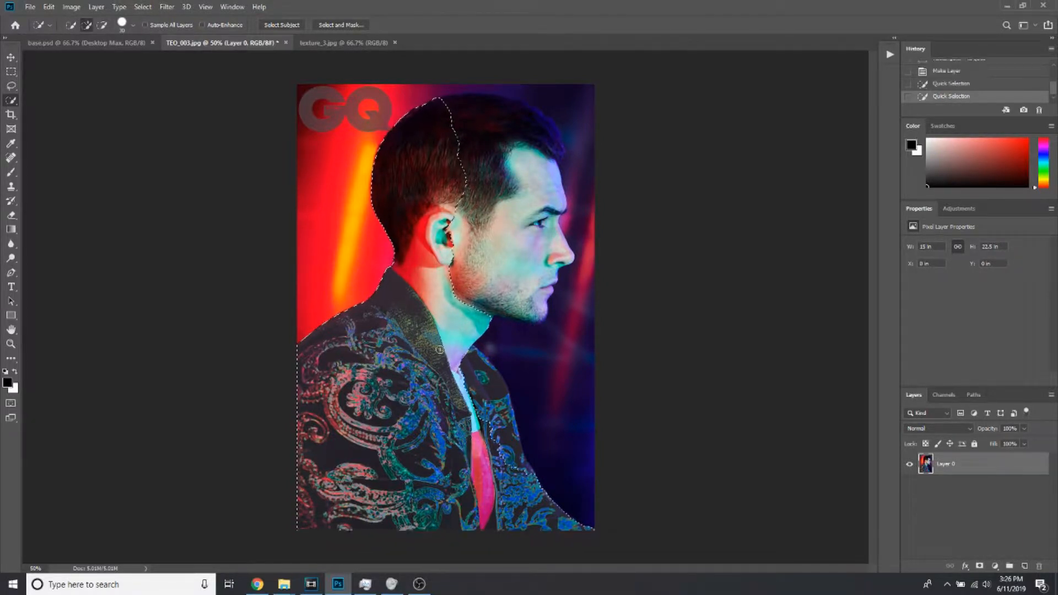
mouse_move(498, 468)
left_mouse_down()
mouse_move(487, 381)
mouse_move(496, 124)
left_mouse_up()
left_click_drag(392, 101, 528, 100)
left_click_drag(528, 101, 591, 186)
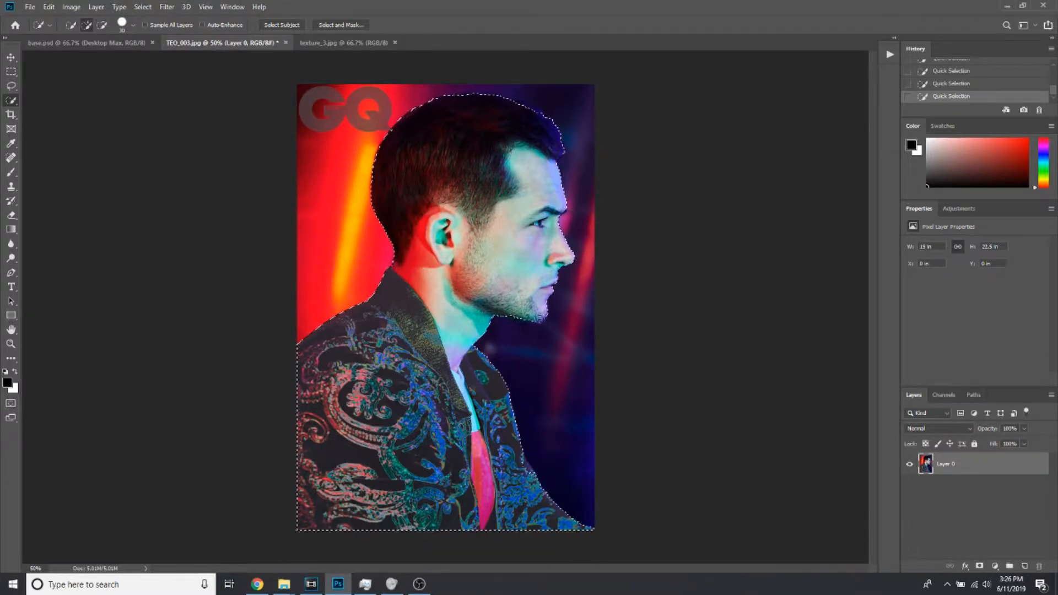
Refine the selection in Select and Mask with 70% transparency, Smooth 40 and adjusted contrast, and turn it into a layer mask
left_click(341, 25)
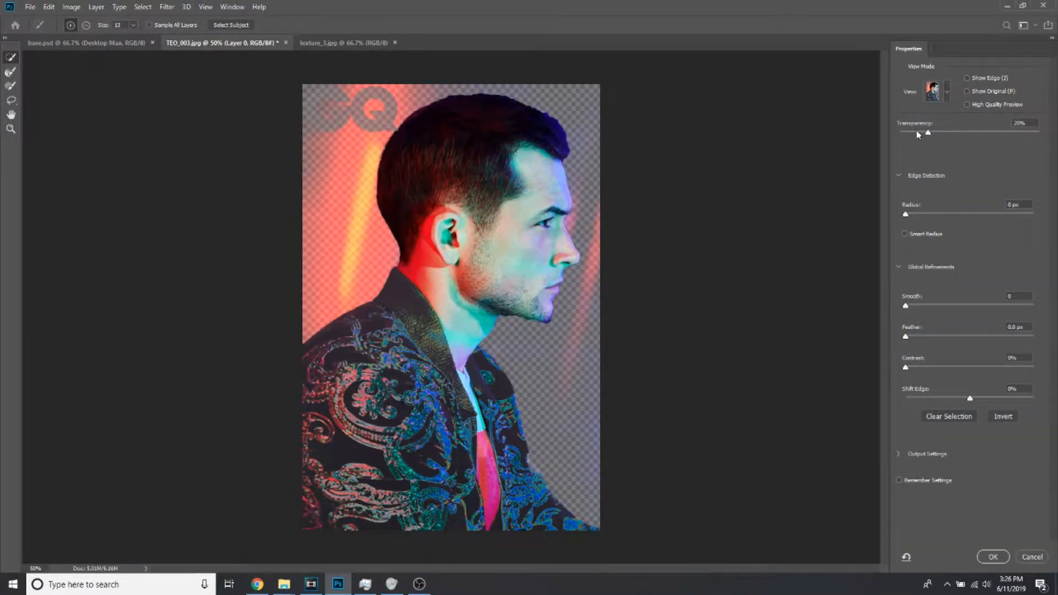
left_click_drag(929, 133, 998, 134)
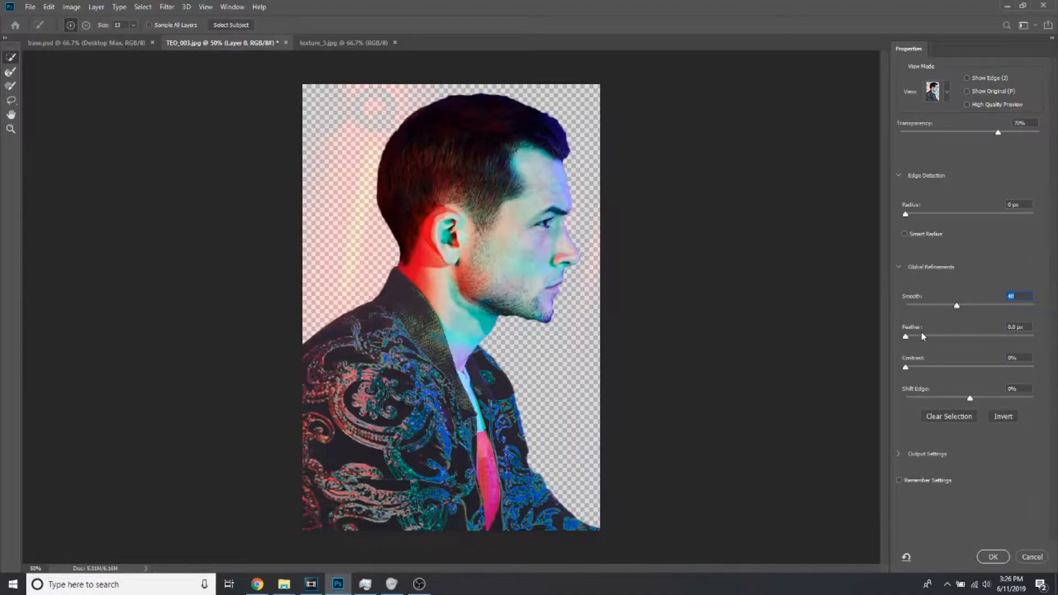
left_click_drag(915, 373, 918, 371)
left_click(989, 556)
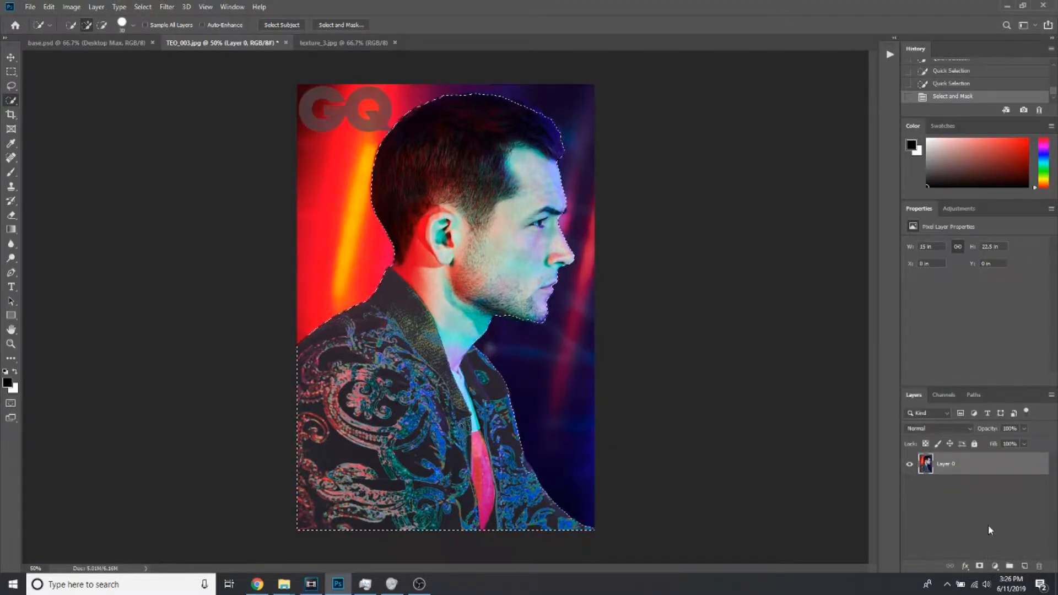
left_click(980, 567)
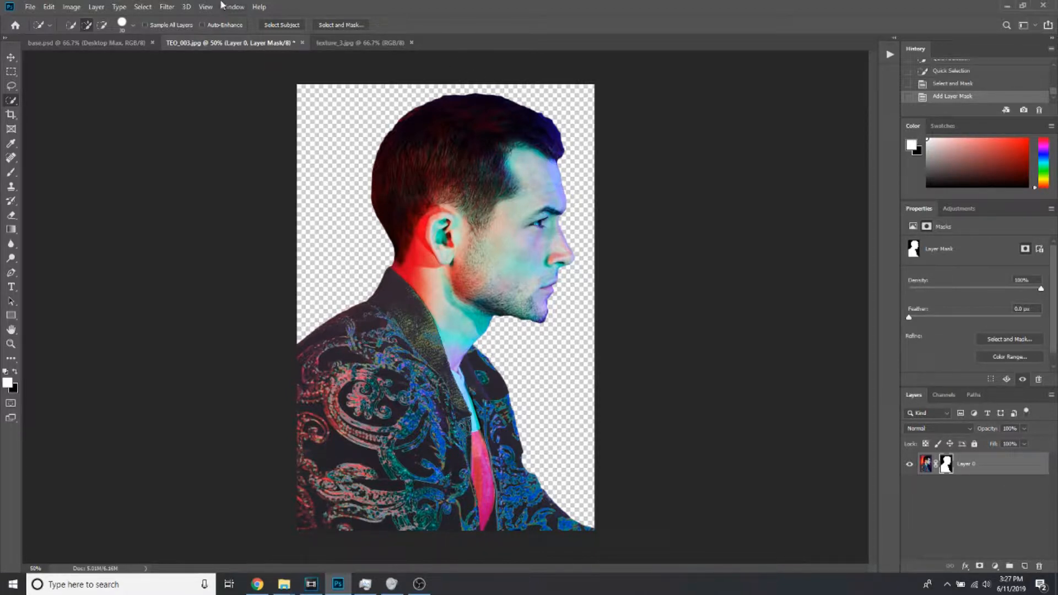
left_click(175, 8)
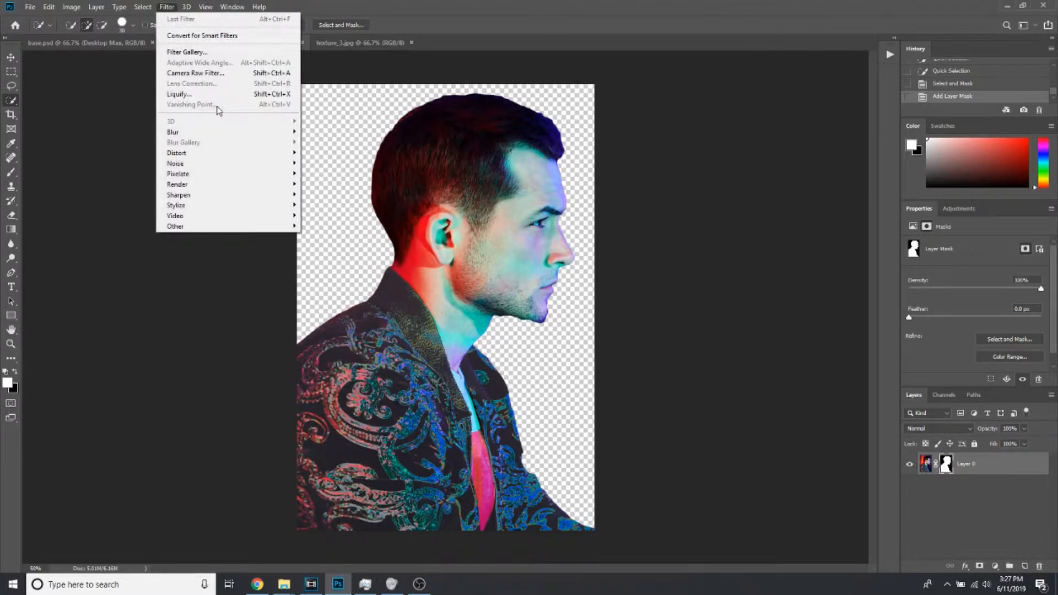
mouse_move(259, 199)
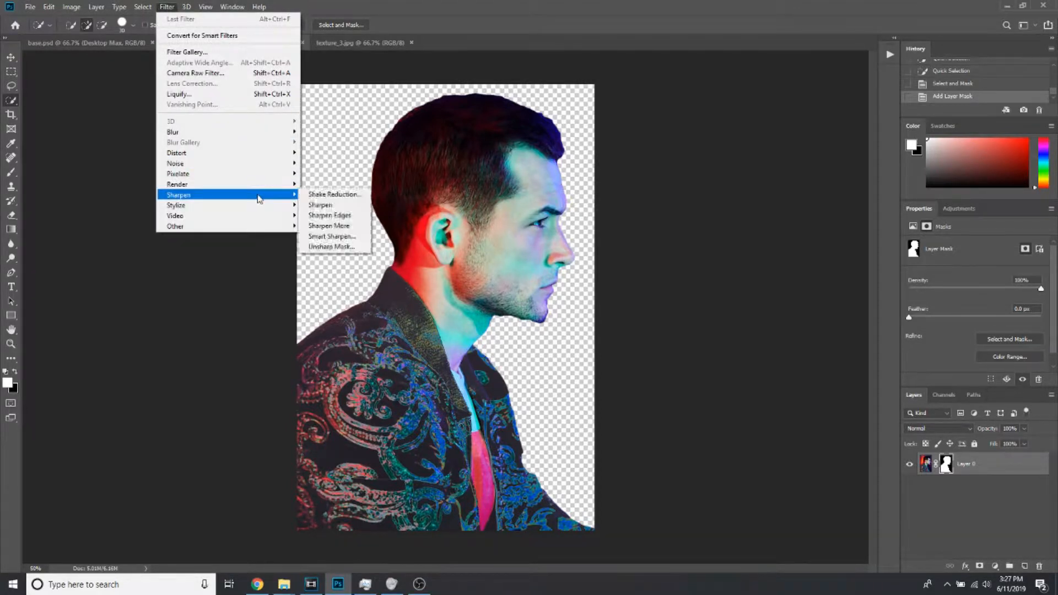
left_click(356, 237)
left_click(381, 282)
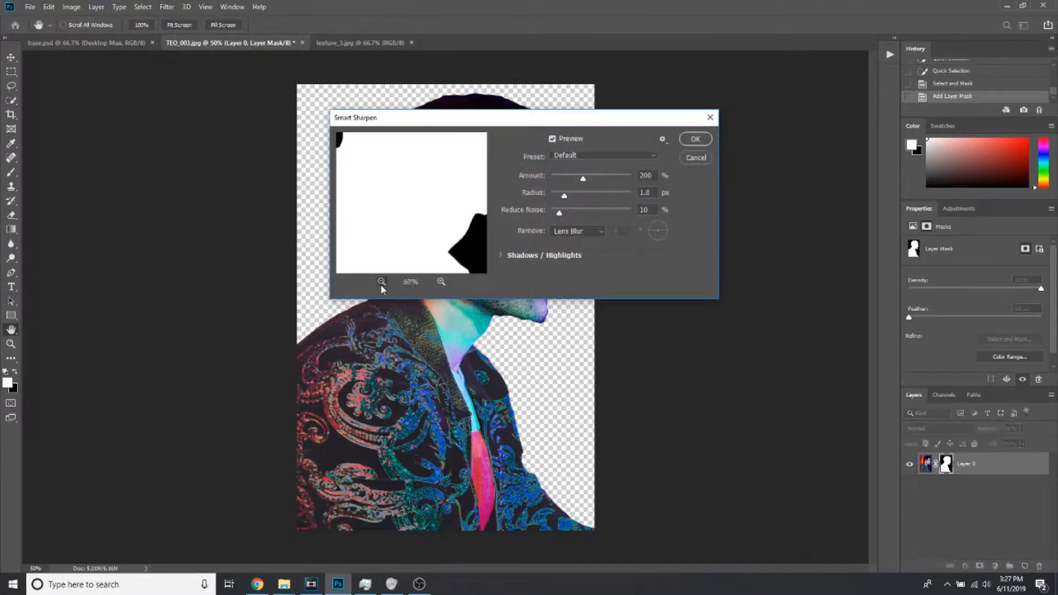
left_click(381, 281)
left_click_drag(408, 164, 447, 213)
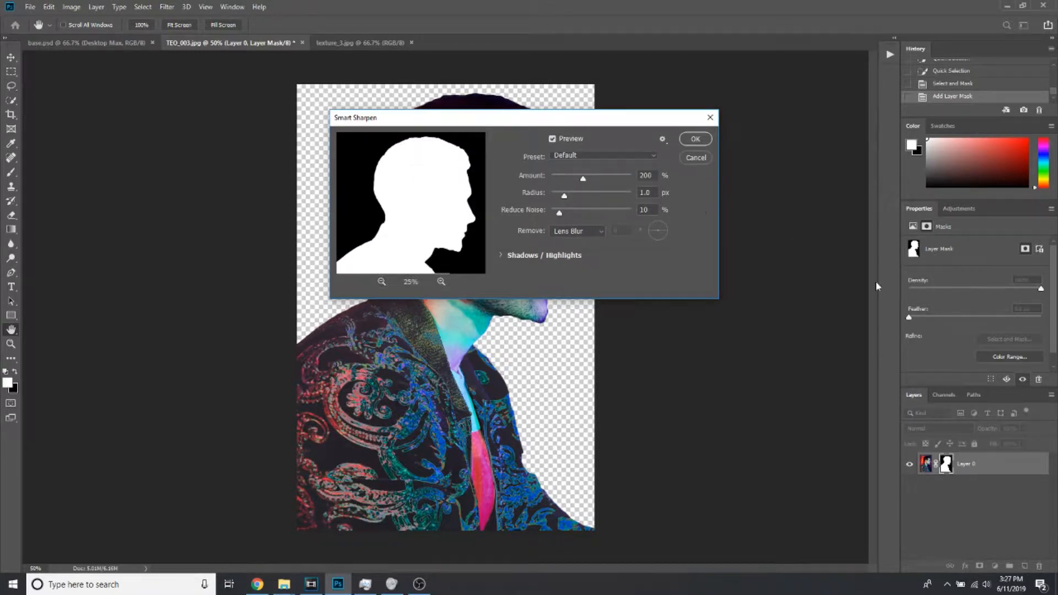
left_click(696, 158)
Apply Smart Sharpen to the portrait image itself rather than its layer mask, adjusting the sharpening strength
left_click(929, 468)
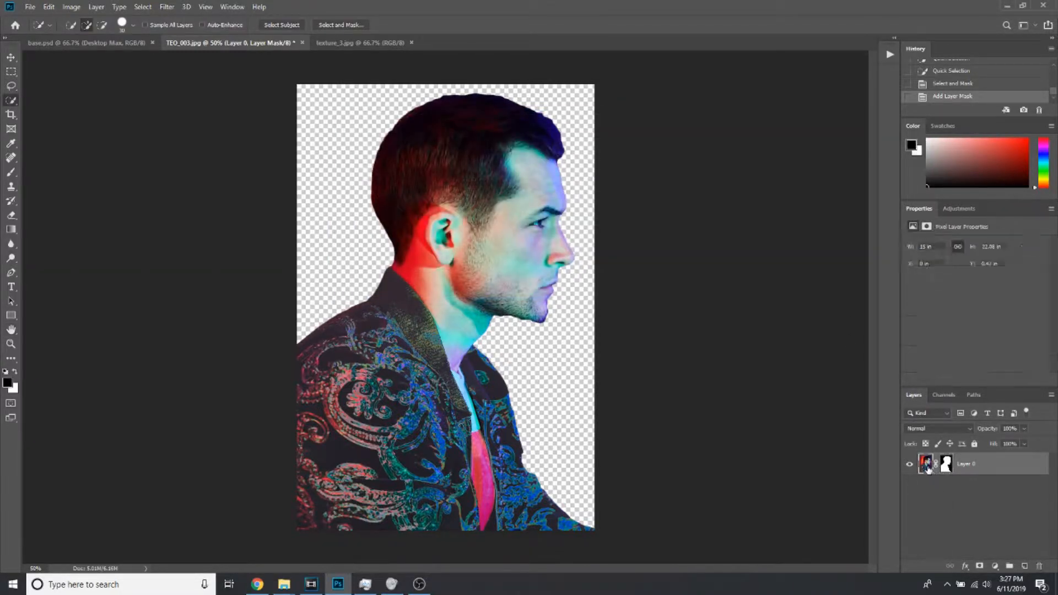
left_click(167, 7)
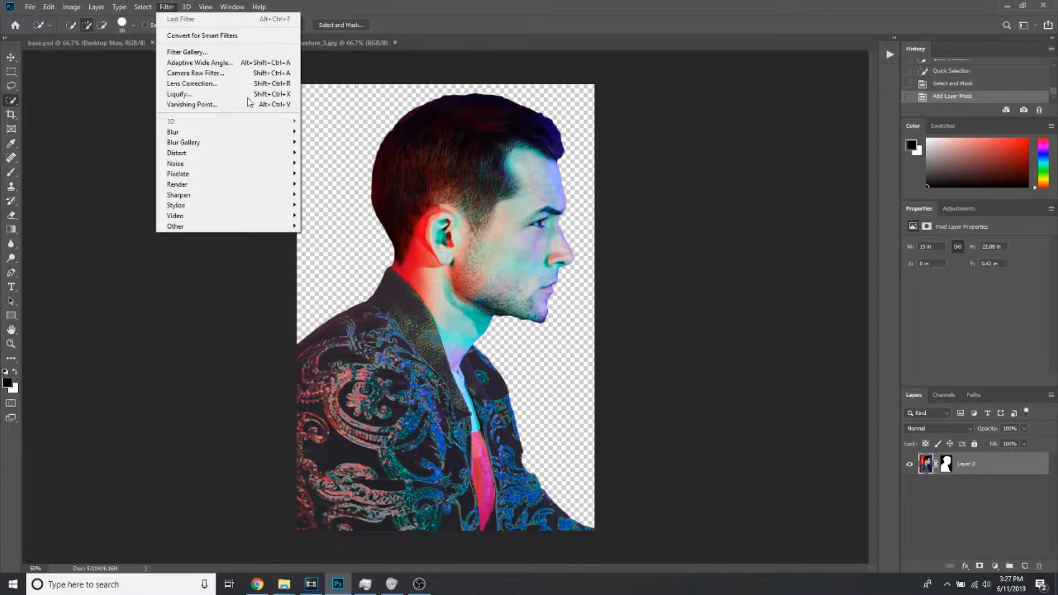
mouse_move(292, 144)
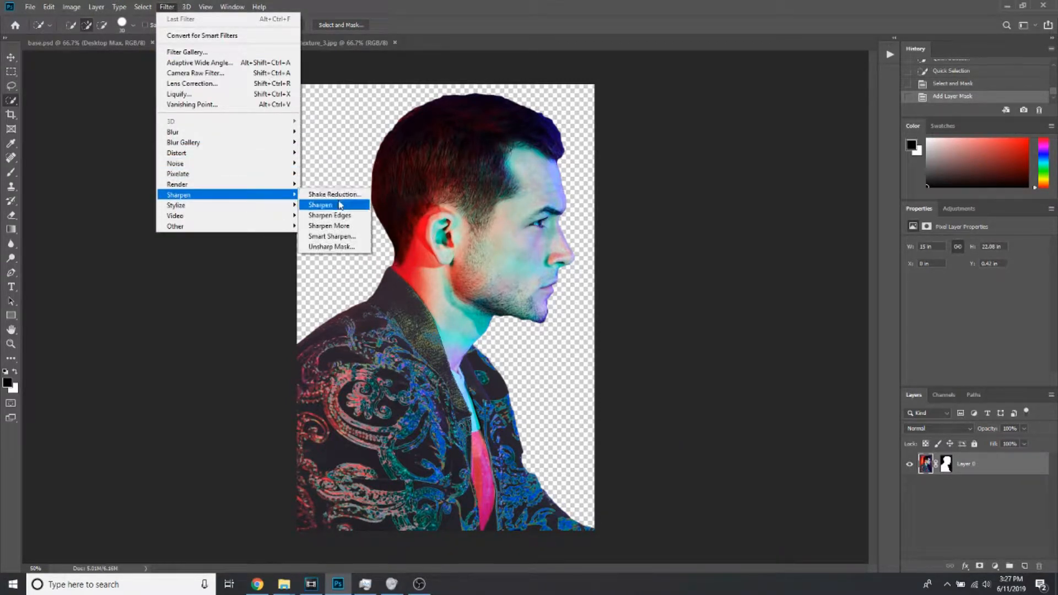
left_click(361, 237)
left_click(382, 282)
left_click(381, 281)
left_click(382, 282)
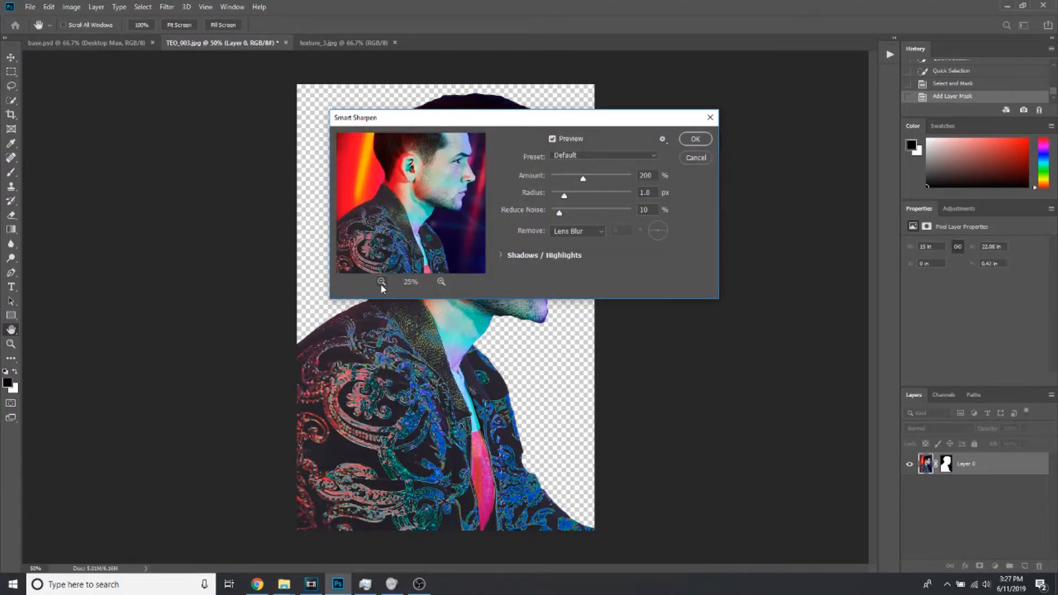
left_click_drag(531, 124, 796, 158)
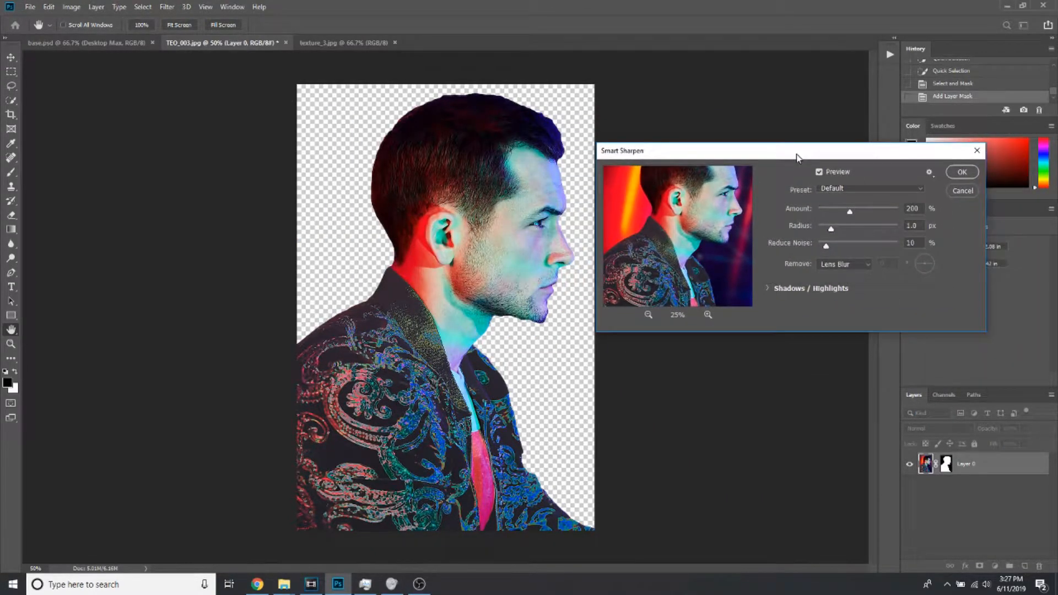
left_click_drag(832, 225, 854, 214)
left_click(963, 172)
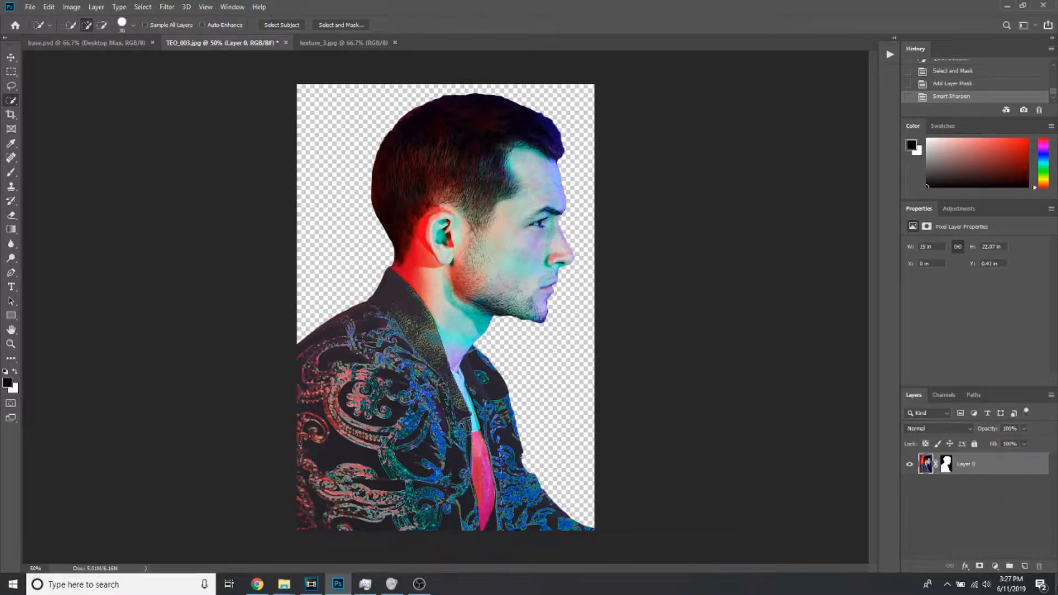
Convert the masked portrait layer to a smart object and copy it into the base.psd document
right_click(979, 463)
left_click(954, 145)
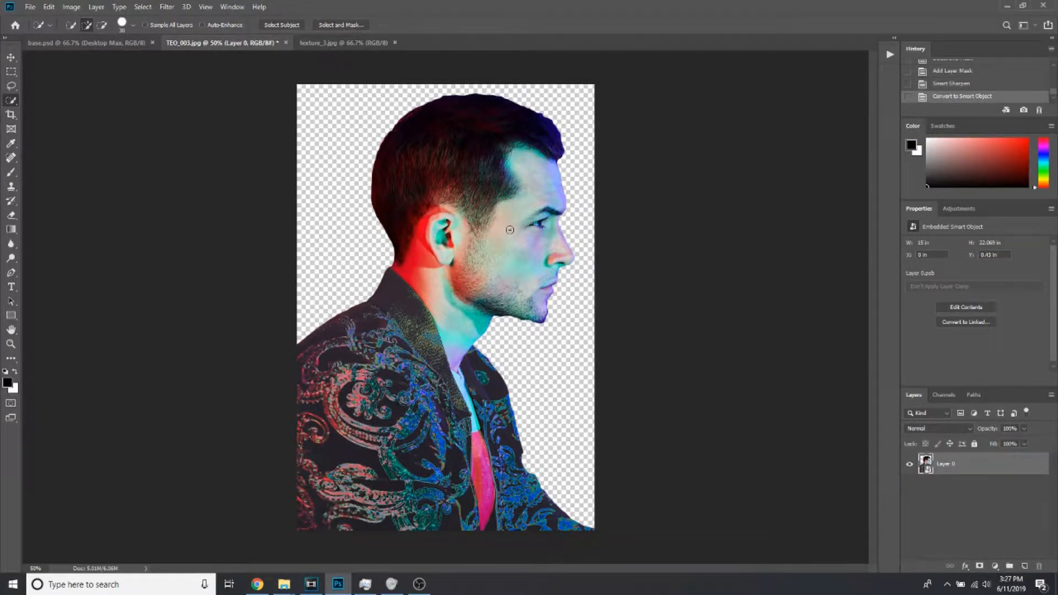
left_click(17, 58)
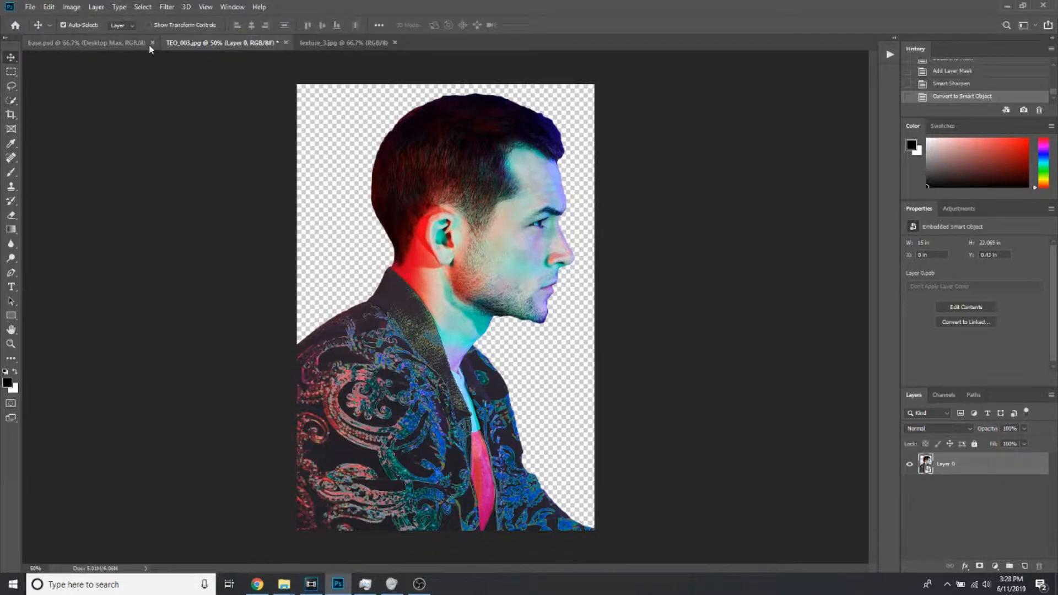
left_click(127, 44)
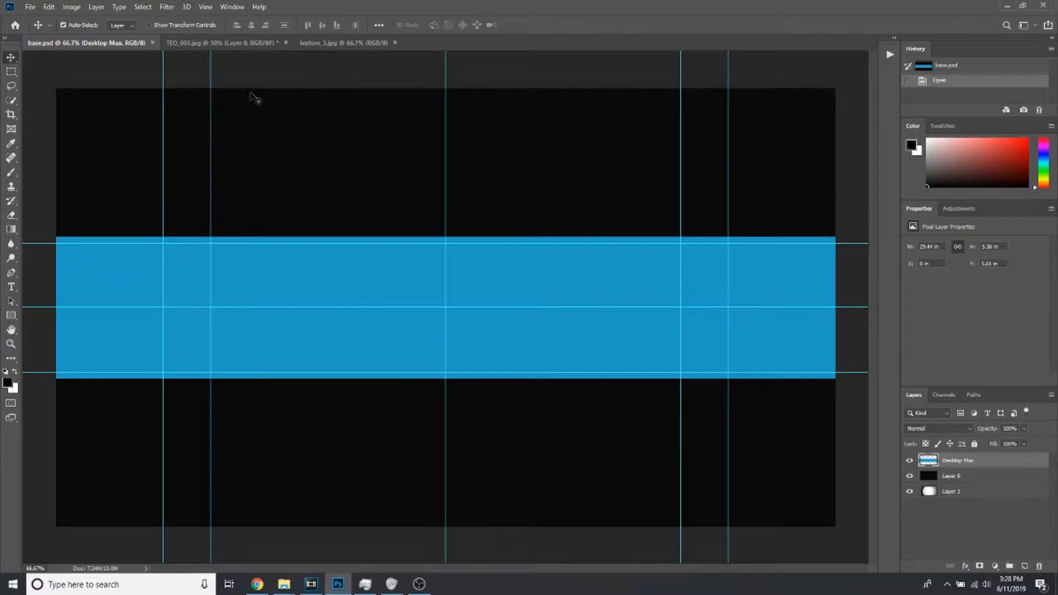
left_click(220, 46)
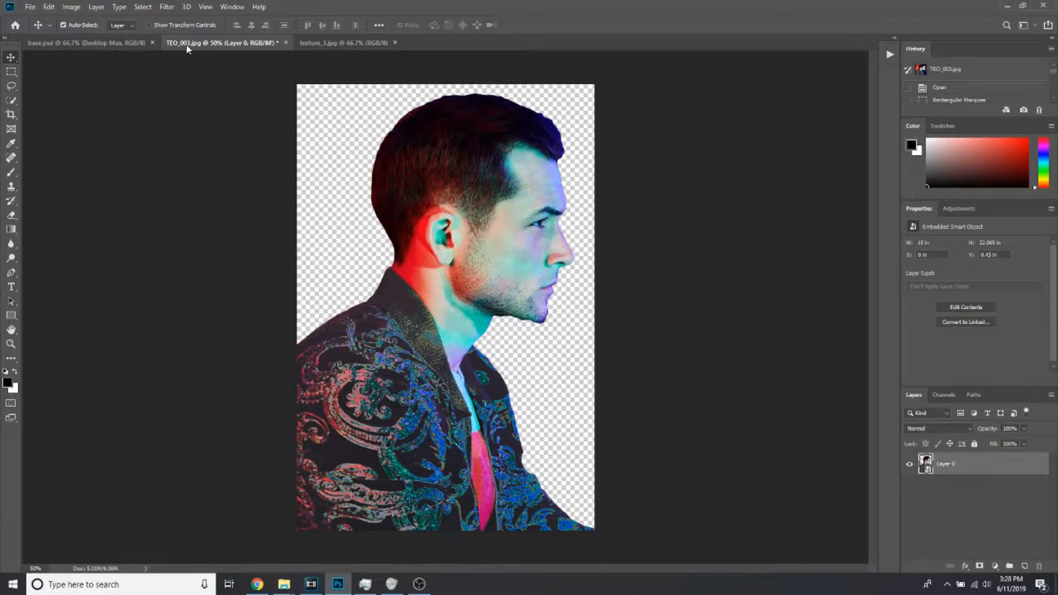
left_click_drag(187, 49, 342, 166)
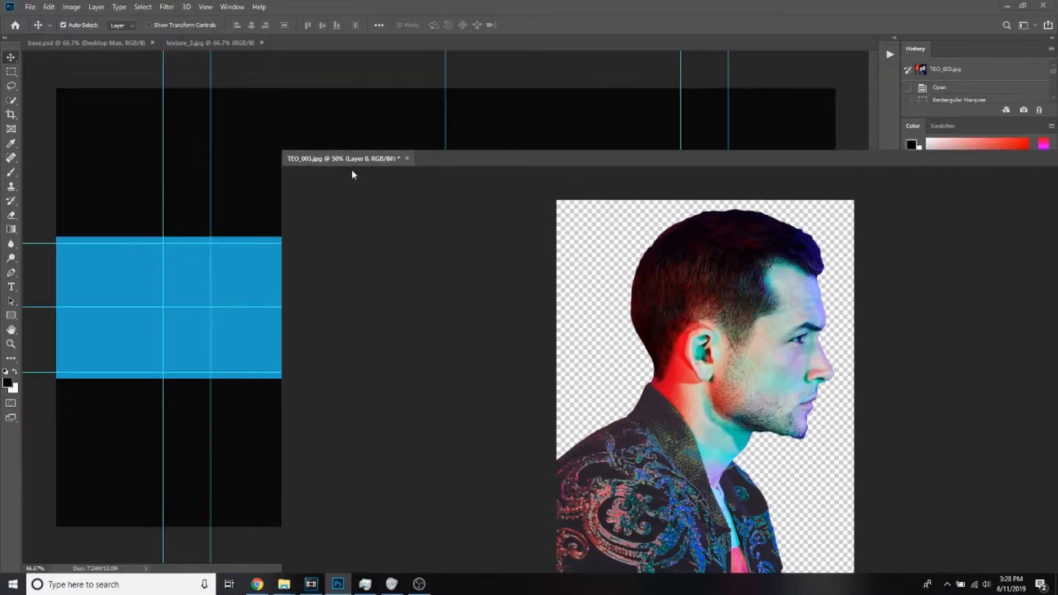
left_click_drag(420, 217, 391, 204)
left_click(538, 159)
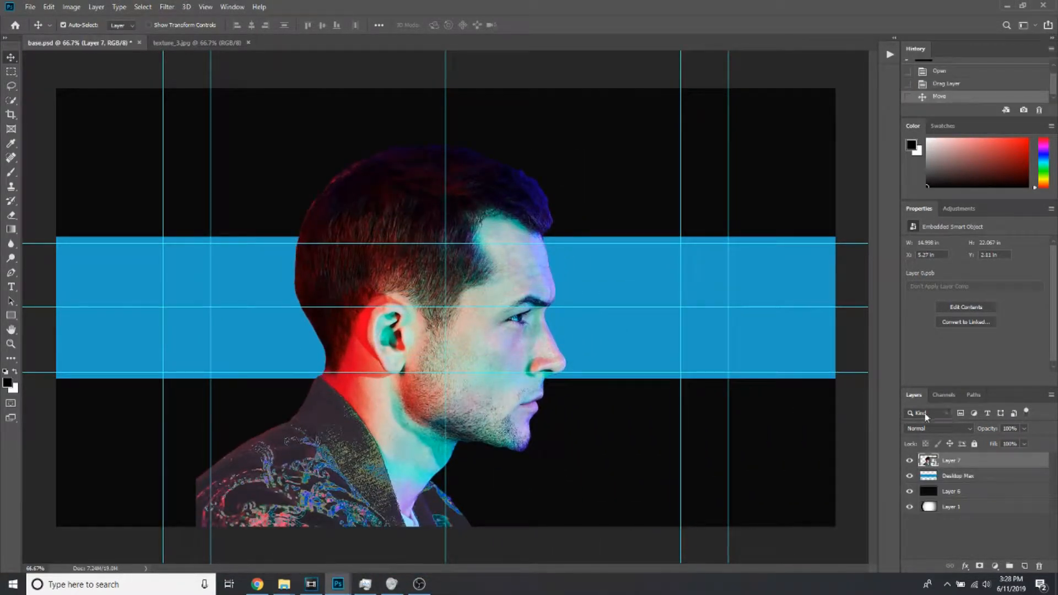
Move the portrait up and to the right on the canvas and clip it to the blue Desktop Max layer
left_click_drag(523, 350, 606, 256)
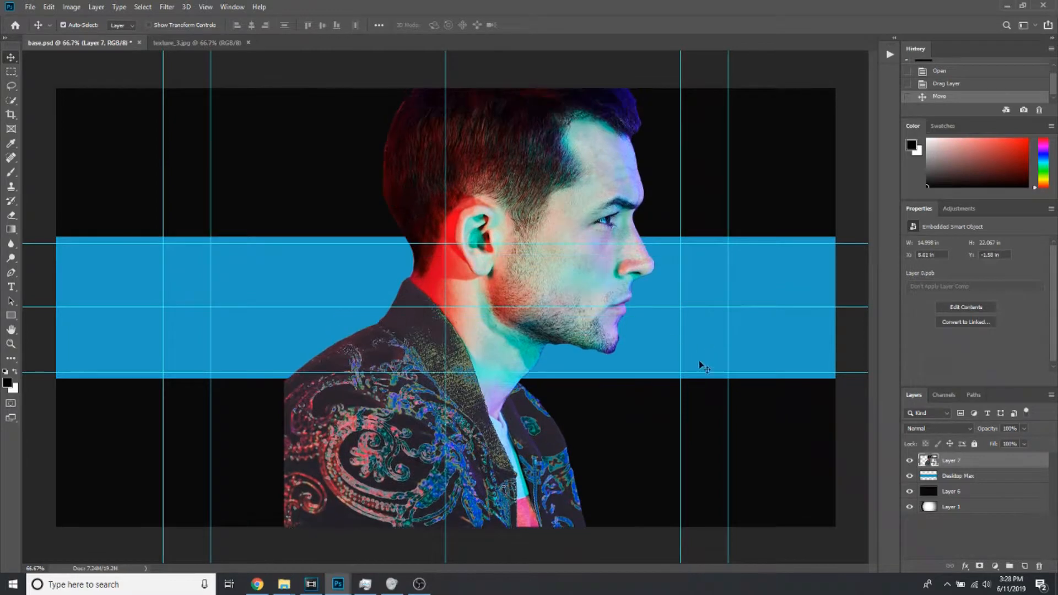
right_click(996, 462)
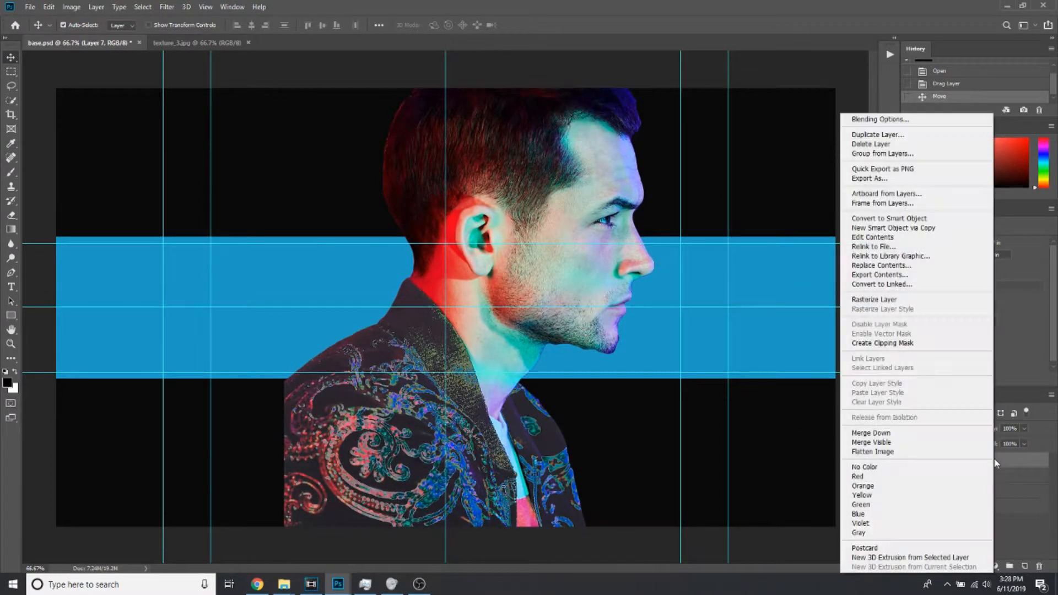
left_click(932, 343)
Move the clipped portrait to about X 3.5 in, Y 3.5 in and show the transform controls
left_click_drag(567, 249, 529, 279)
left_click_drag(420, 288, 420, 332)
left_click(148, 25)
left_click_drag(545, 179, 471, 238)
left_click(399, 25)
left_click_drag(493, 207, 404, 277)
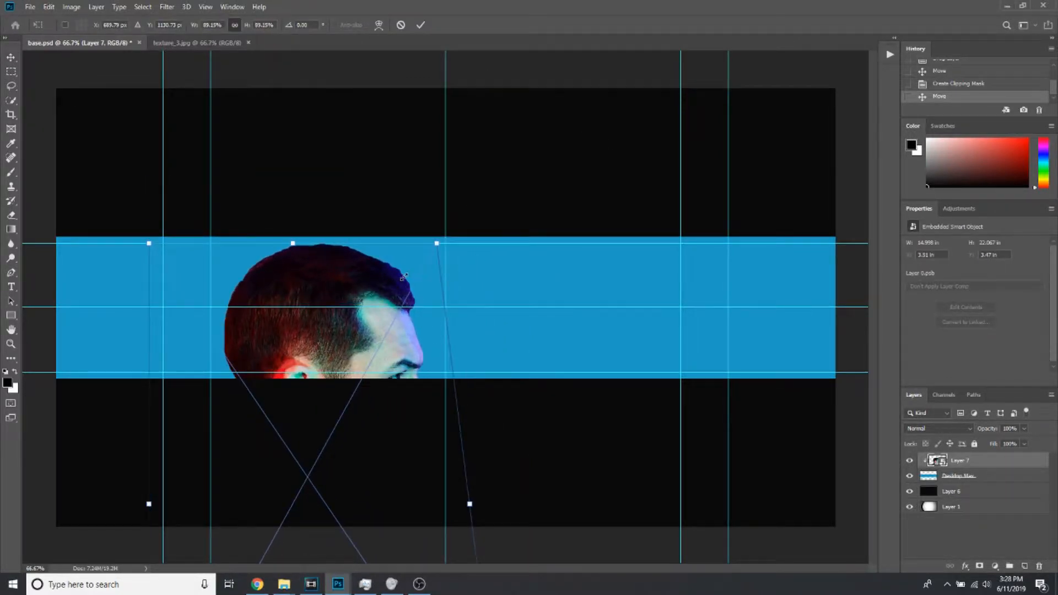
left_click(402, 24)
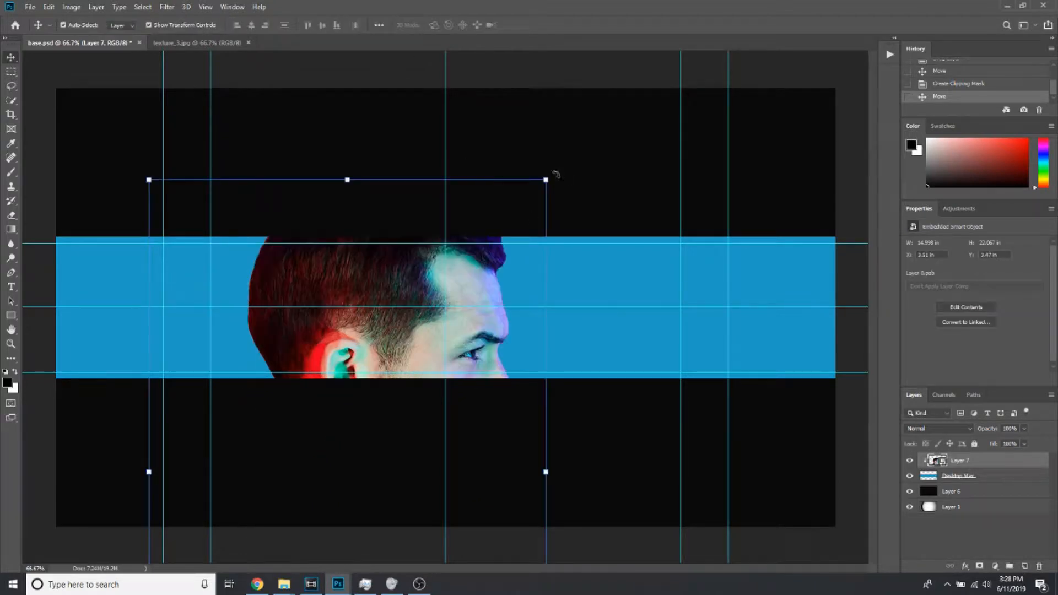
Scale the portrait down to about 24.8% and centre it horizontally on the blue Desktop Max band
left_click_drag(534, 192, 452, 267)
left_click_drag(420, 311, 398, 371)
left_click_drag(366, 413, 467, 287)
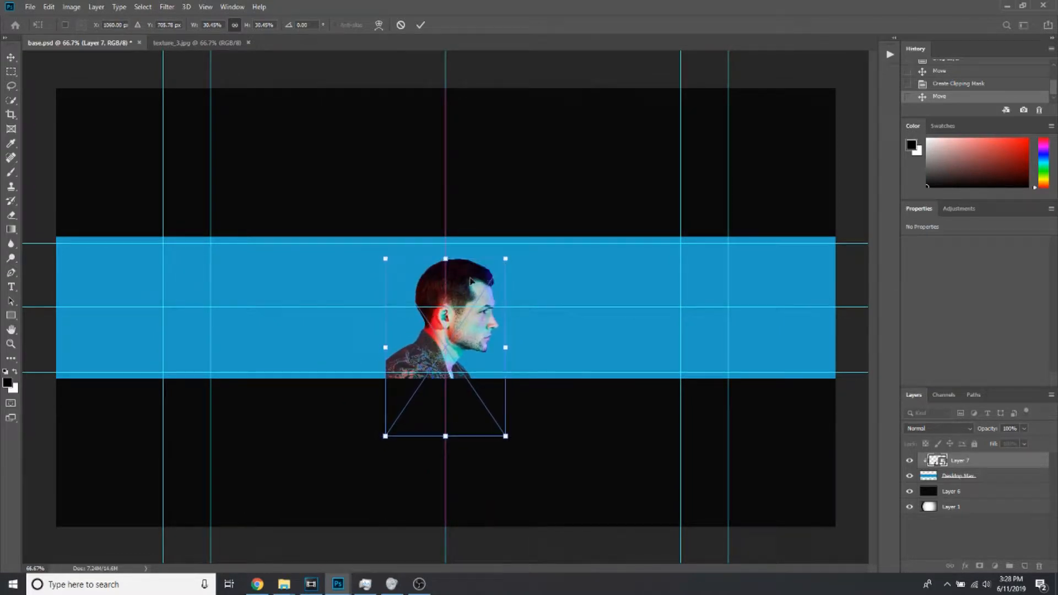
mouse_move(507, 258)
left_mouse_down()
mouse_move(489, 284)
mouse_move(495, 273)
left_mouse_up()
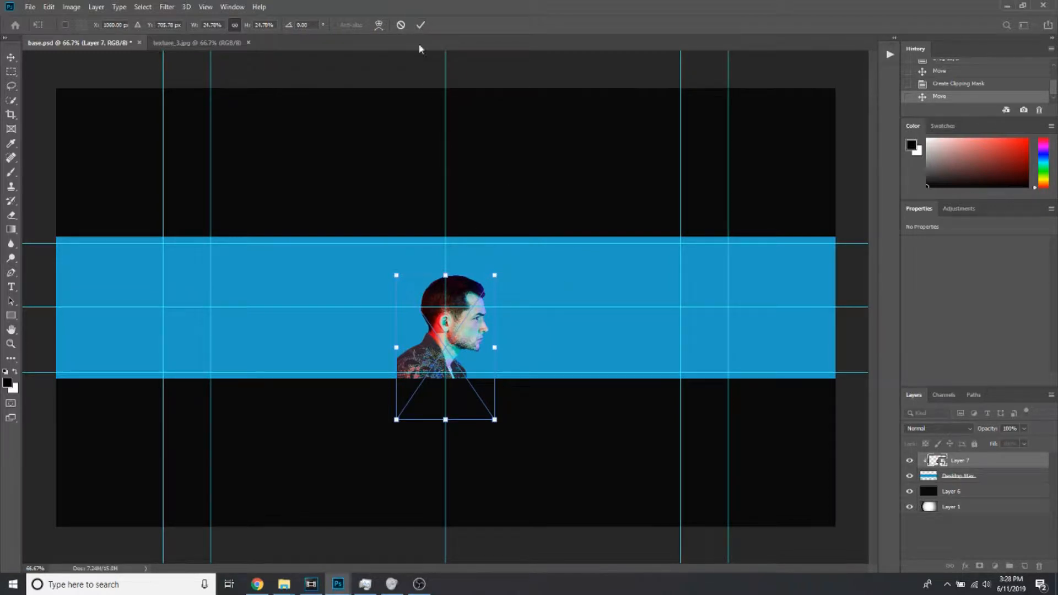
left_click(421, 25)
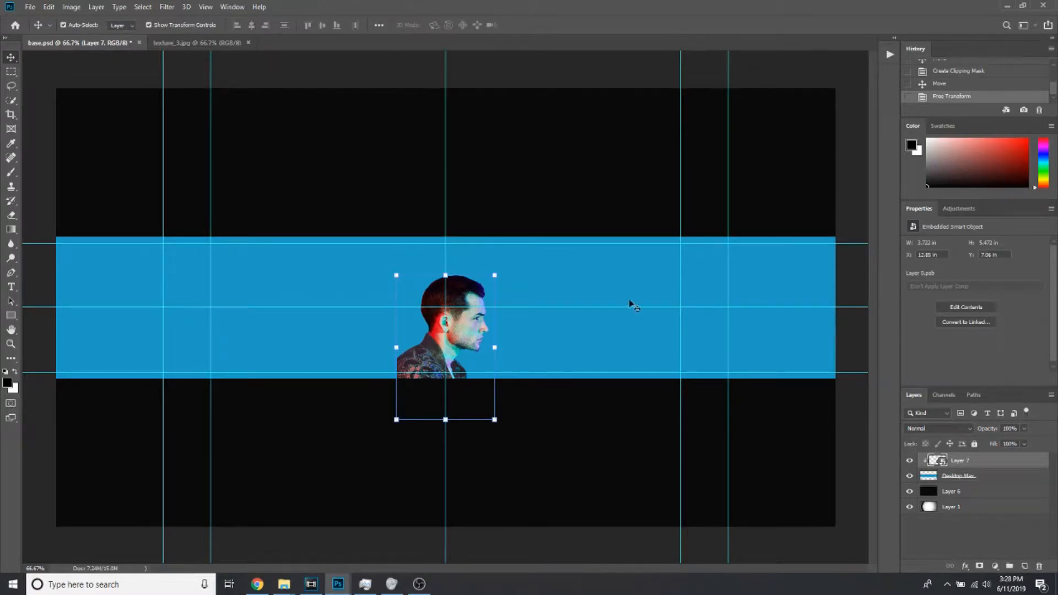
Reduce the portrait further to about 2.94 × 4.33 in and place it low on the band at about X 13.24 in, Y 7.3 in
left_click_drag(468, 337, 469, 306)
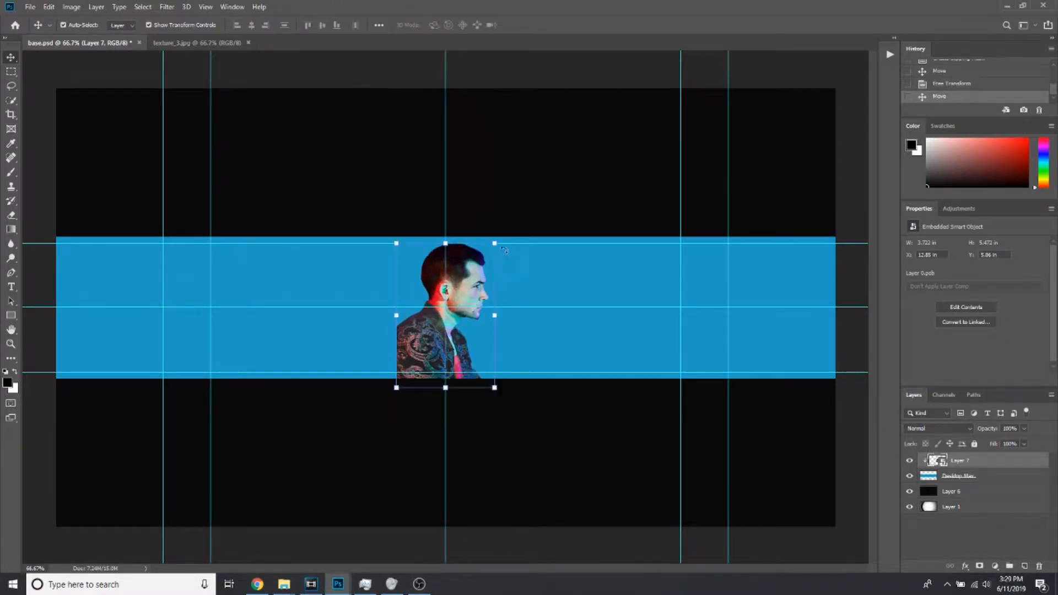
left_click_drag(494, 241, 483, 261)
left_click_drag(462, 305, 462, 315)
left_click_drag(483, 274, 484, 268)
left_click(422, 32)
left_click_drag(473, 372, 441, 361)
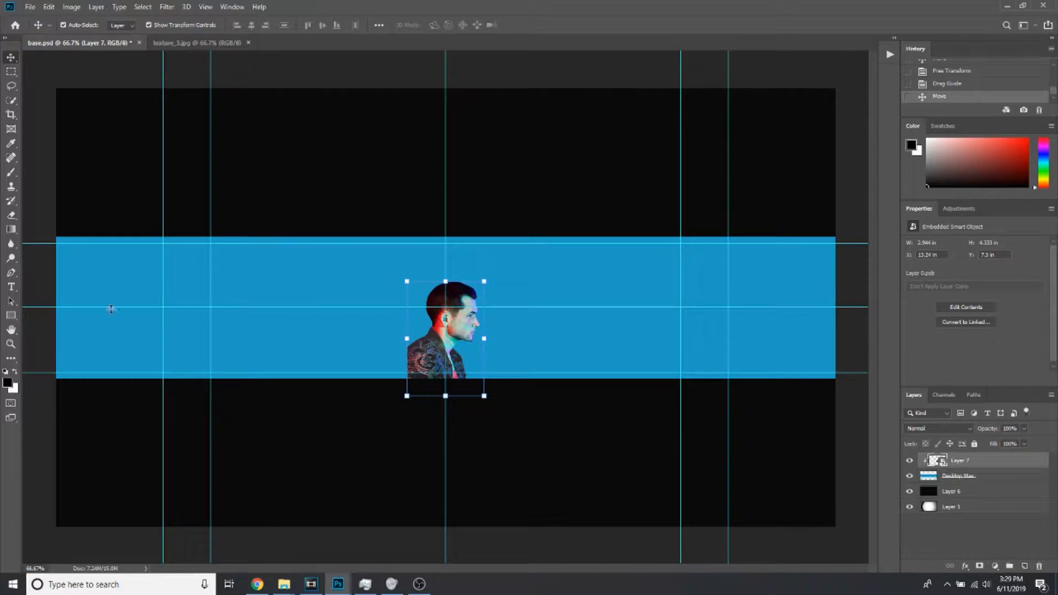
Add the text "taron" beside the portrait's head, coloured white at 120 pt, on a type layer beneath the portrait
left_click(11, 72)
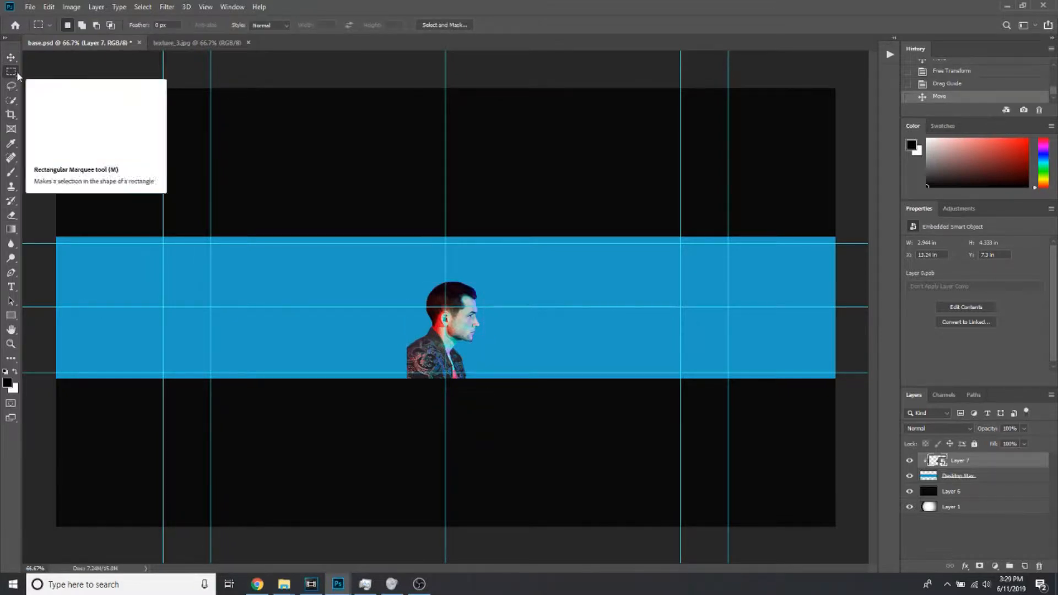
left_click(11, 343)
mouse_move(426, 324)
left_mouse_down()
mouse_move(456, 324)
mouse_move(442, 324)
left_mouse_up()
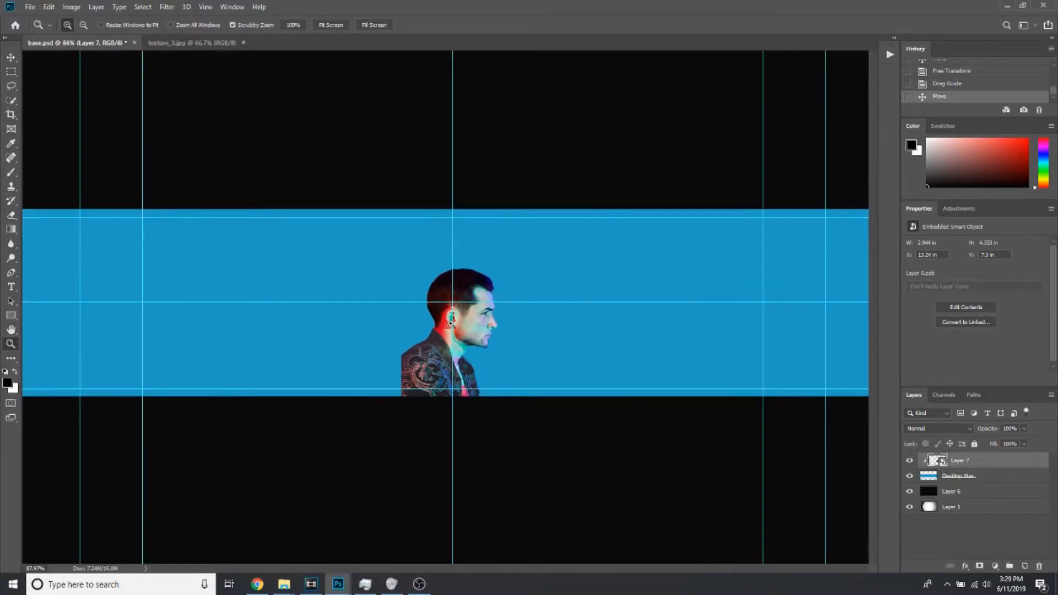
left_click(9, 290)
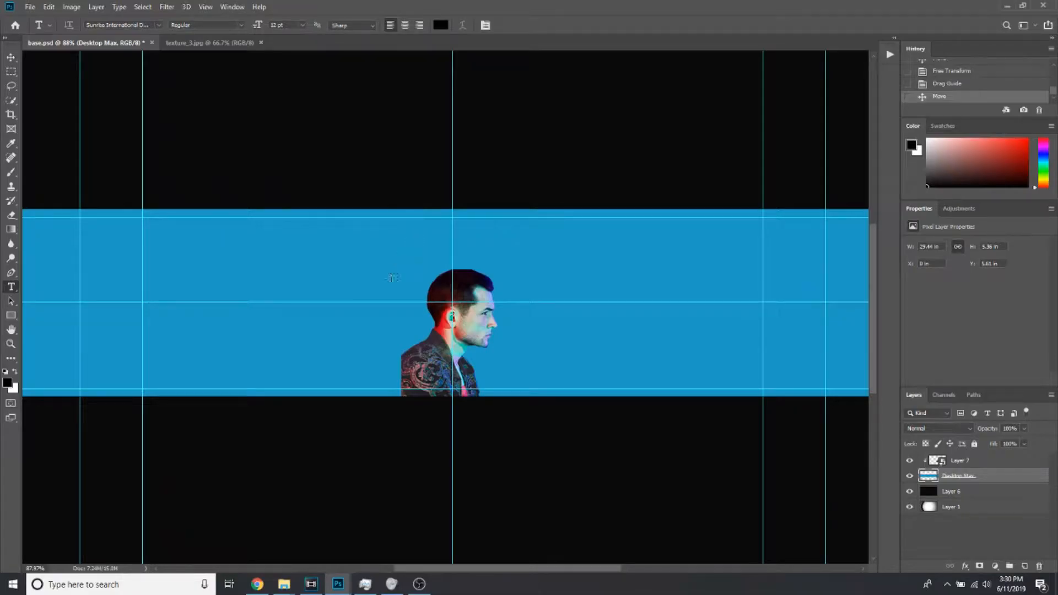
left_click(389, 293)
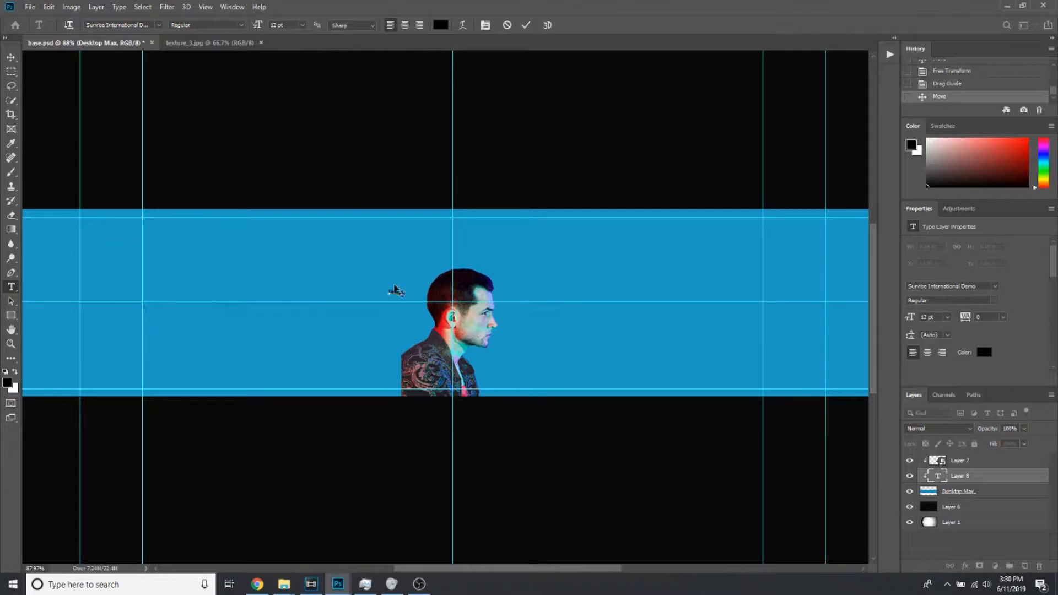
left_click(440, 27)
left_click_drag(409, 224, 329, 56)
left_click(633, 128)
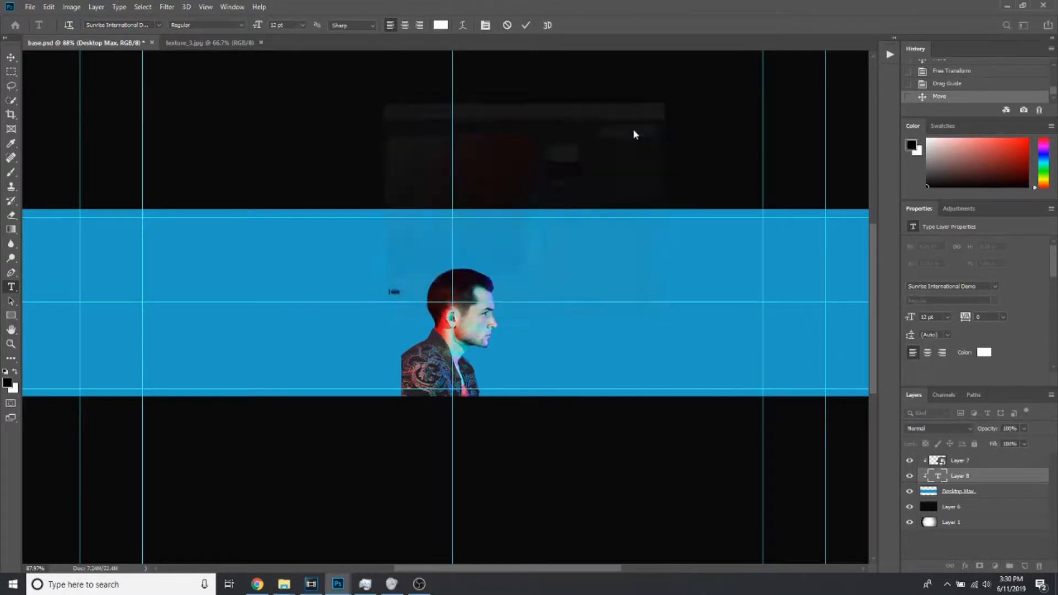
left_click_drag(258, 25, 321, 32)
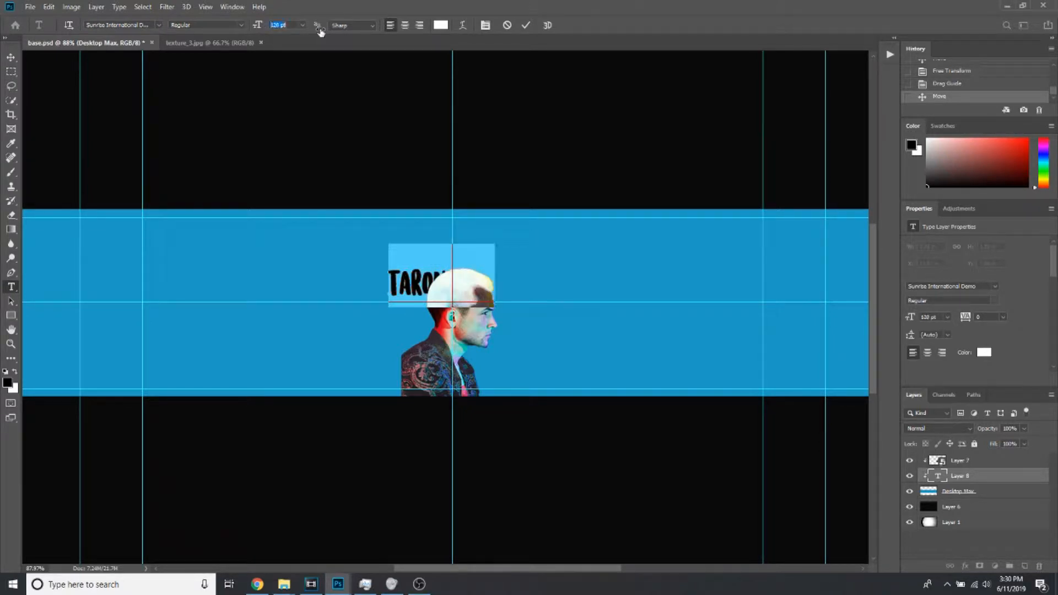
left_click(527, 25)
Nudge the portrait slightly down and left, and rotate "taron" about 20° counter-clockwise above the back of the head
left_click(11, 56)
mouse_move(474, 278)
left_mouse_down()
mouse_move(451, 274)
mouse_move(464, 284)
left_mouse_up()
left_click(937, 473)
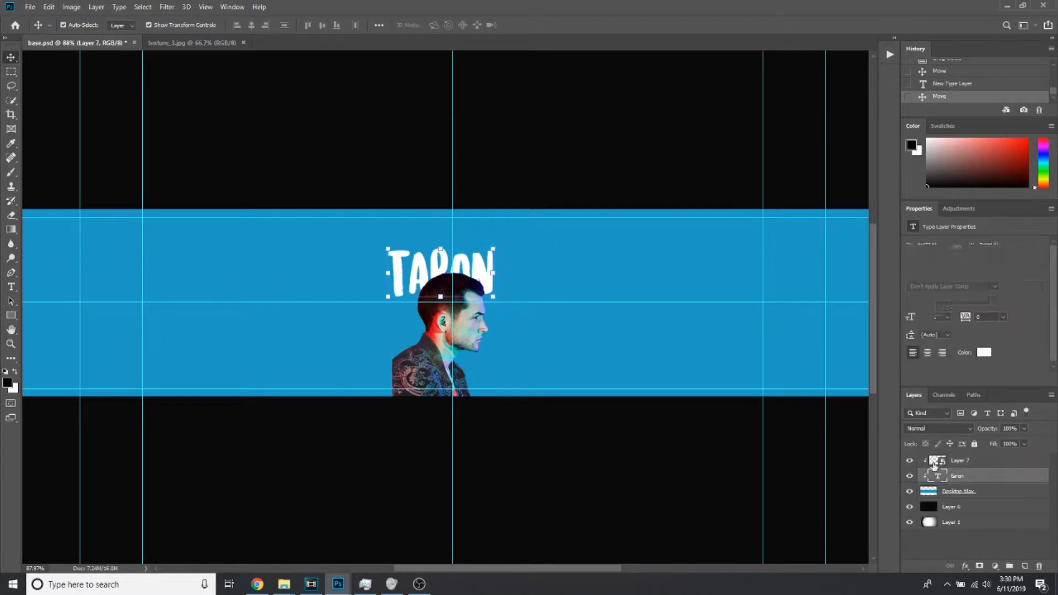
left_click_drag(488, 259, 460, 219)
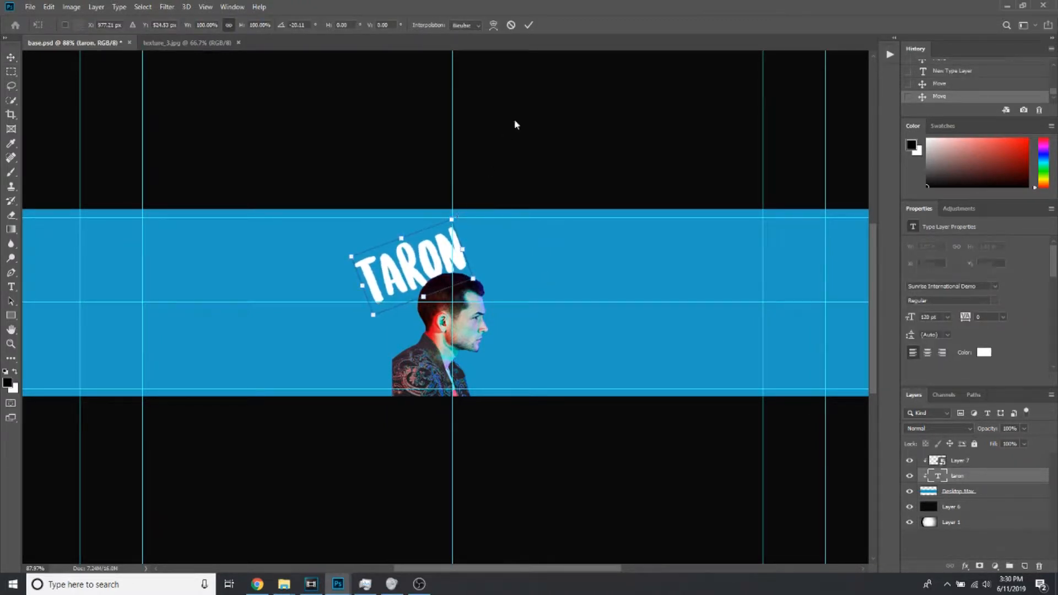
left_click(528, 25)
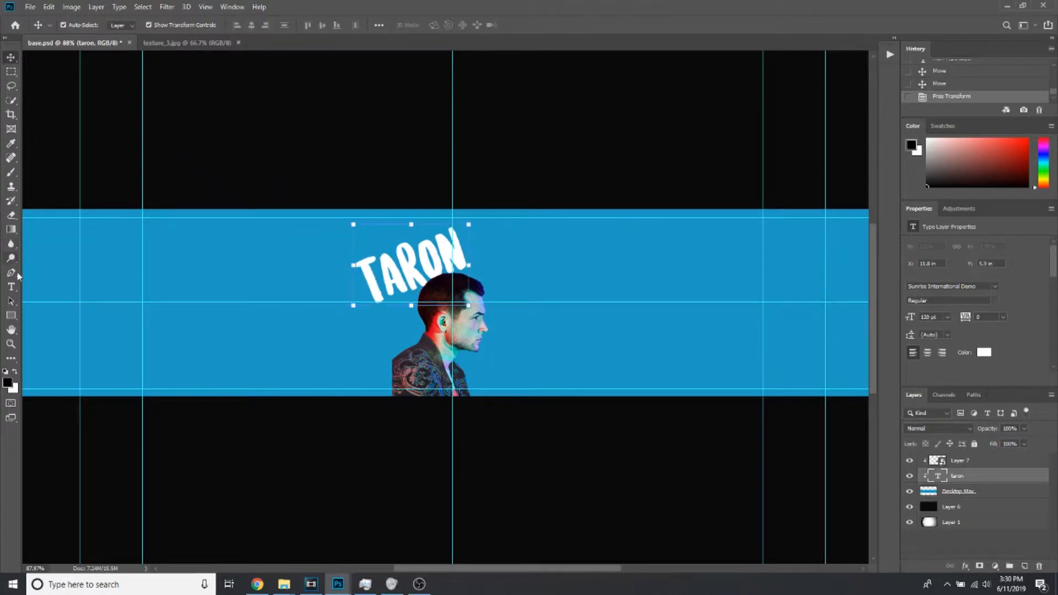
Start a separate type layer below "taron" at 120 pt and enter the surname behind the portrait's head
key("t")
left_click(338, 339)
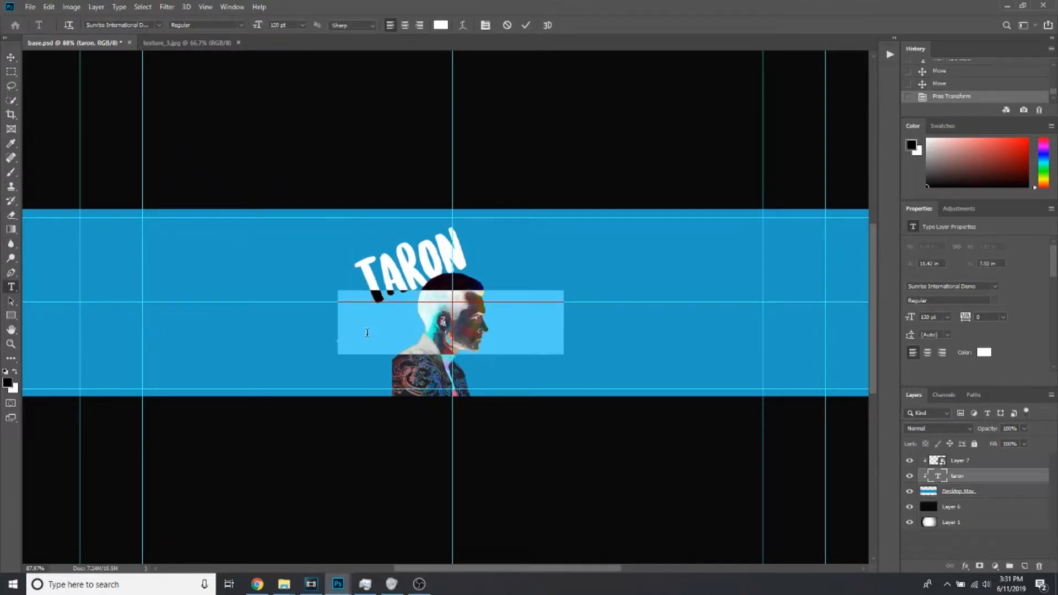
key("BackSpace")
type("EG")
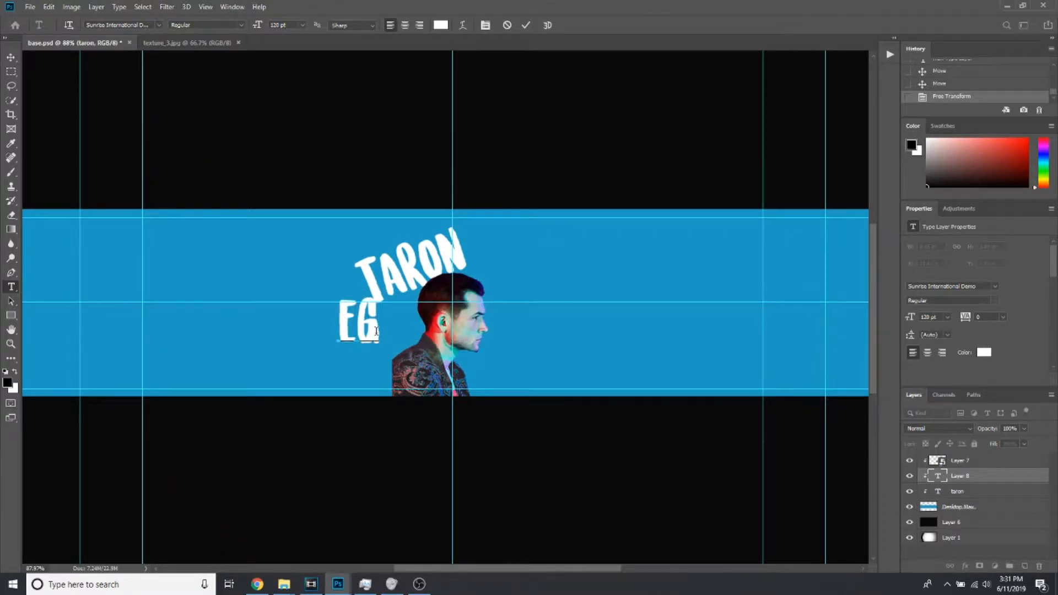
type("ERT")
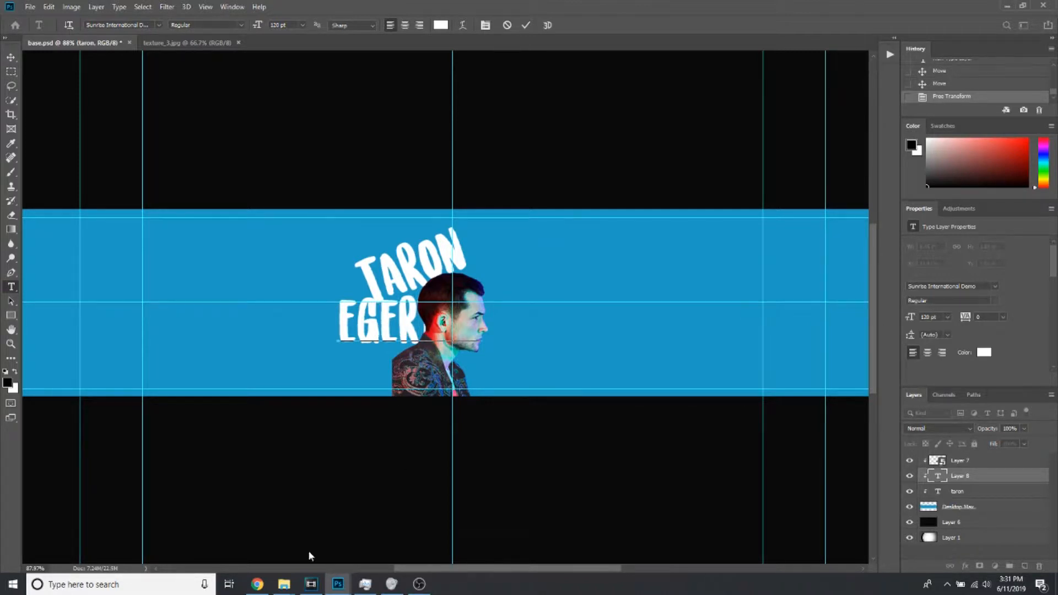
Switch to Chrome to check the spelling of the name Taron Egerton in the address suggestions, and return to Photoshop
left_click(257, 584)
left_click(303, 34)
type("tar")
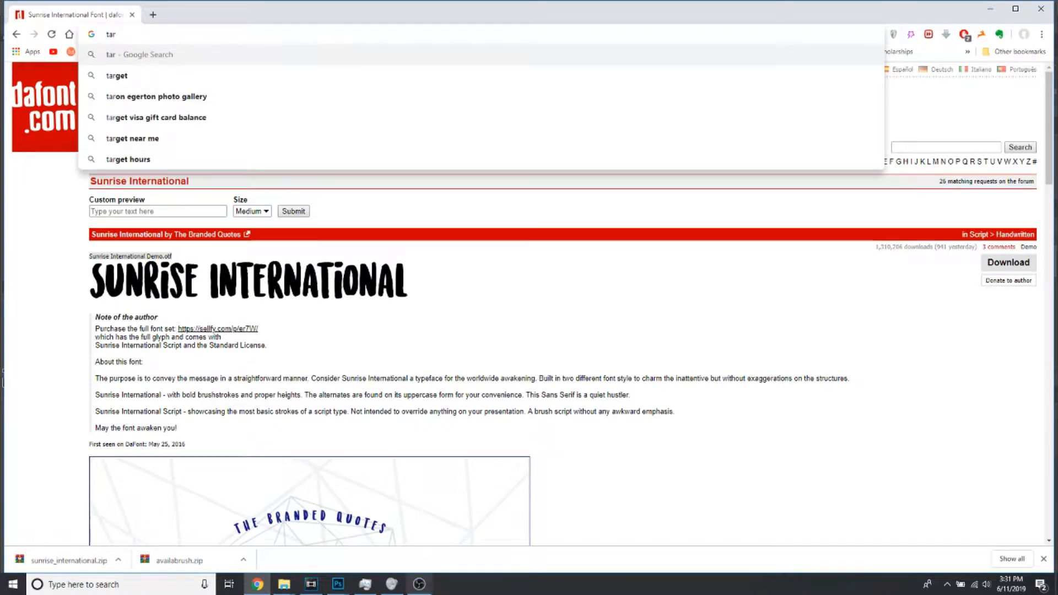
left_click(336, 584)
left_click(283, 553)
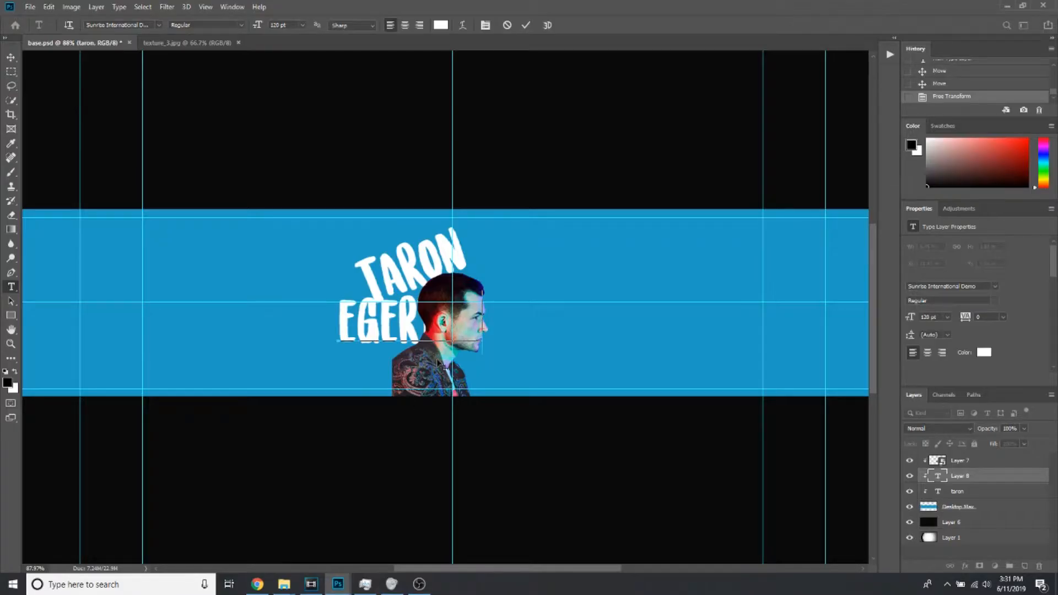
Replace the whole second text line with "egerton" and commit the type layer
key("ctrl+a")
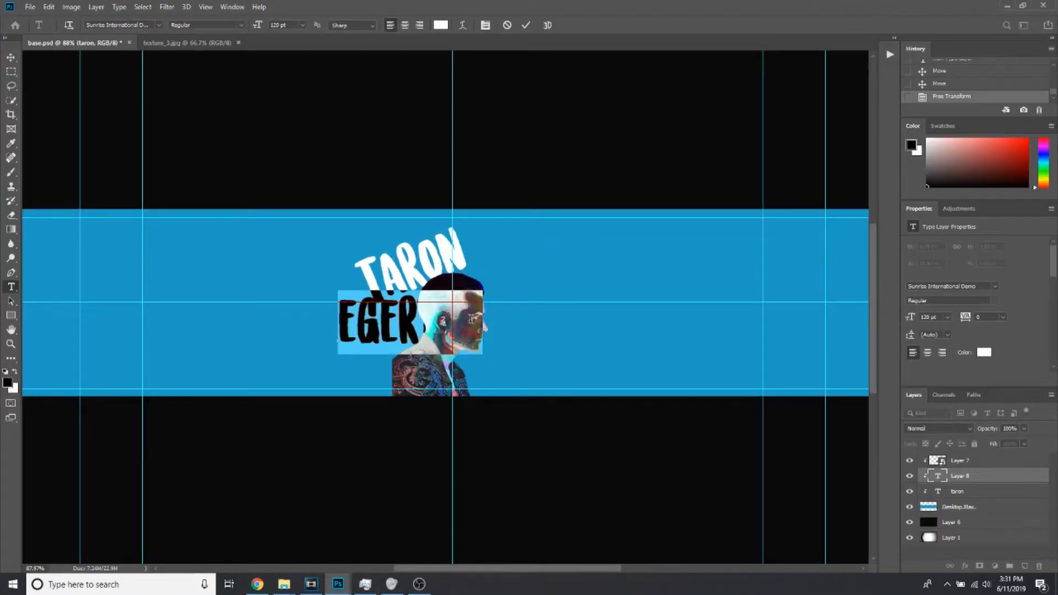
type("egerton")
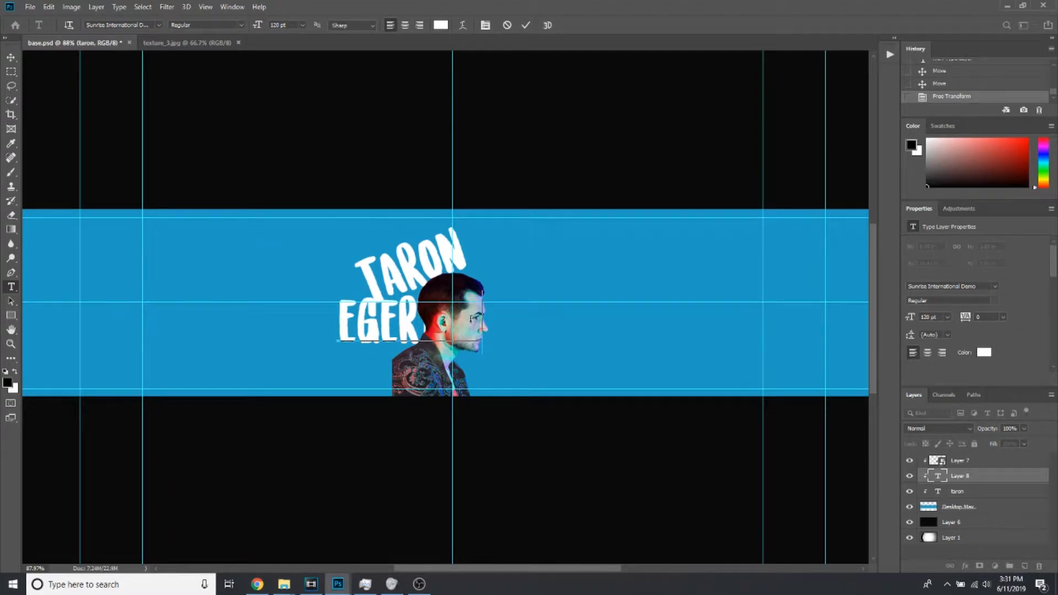
left_click(525, 25)
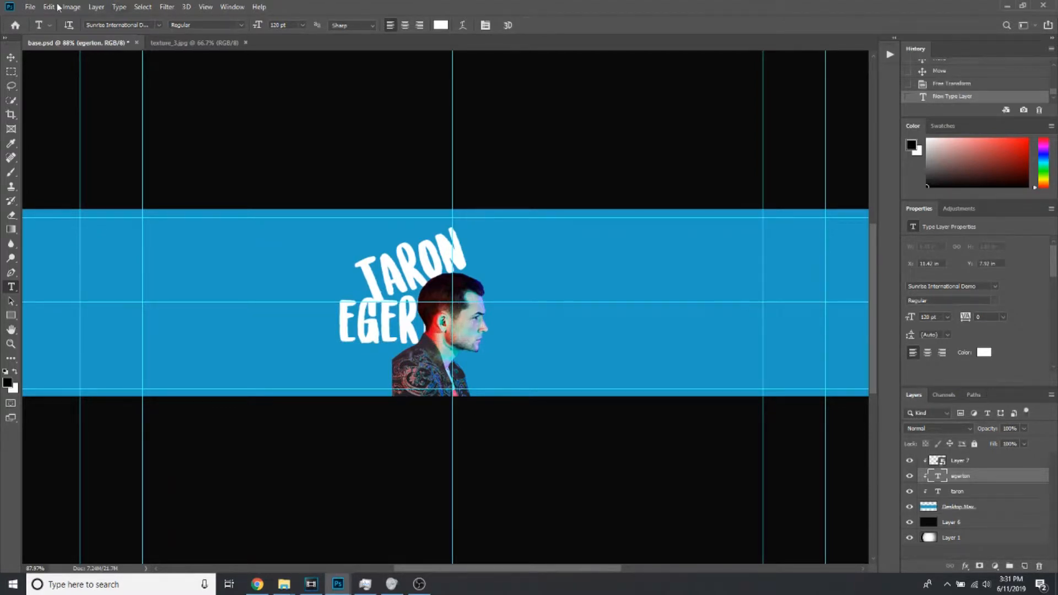
Warp the "egerton" text with the Arc style using a slight bend and commit the edit
double_click(395, 323)
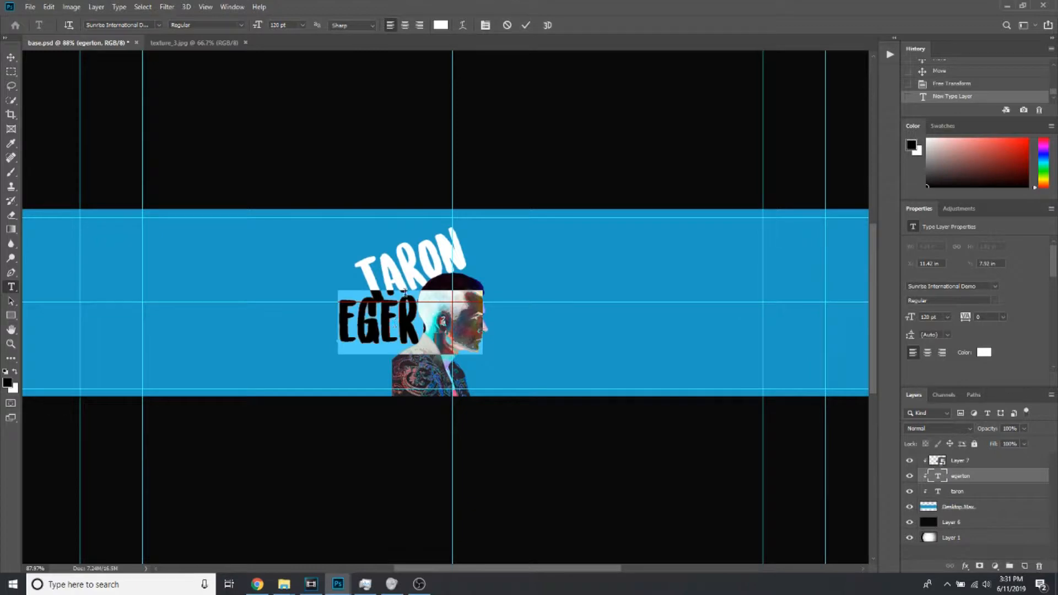
left_click(463, 24)
left_click(527, 150)
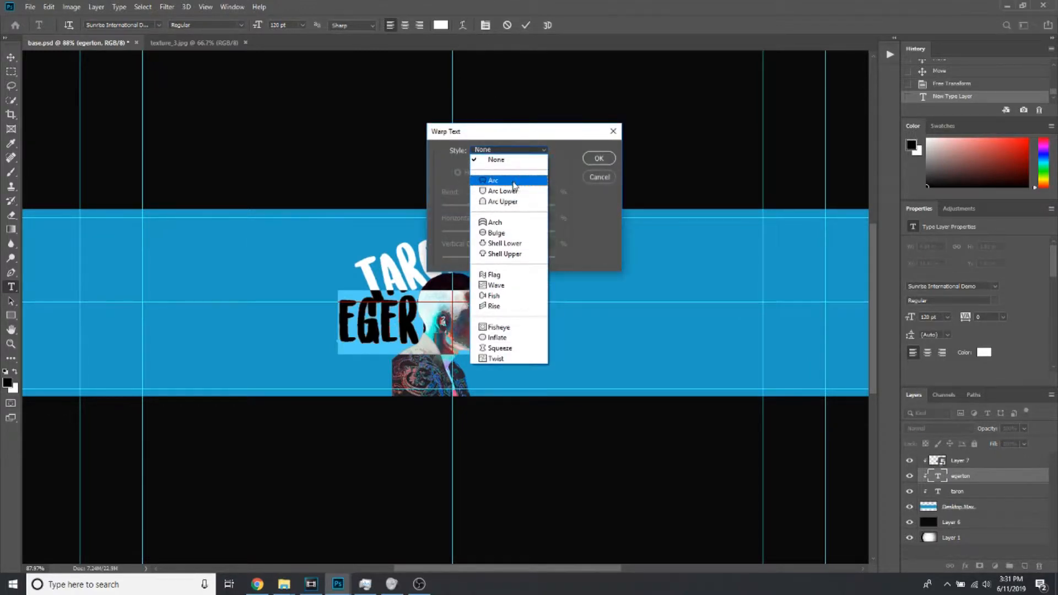
left_click(513, 181)
left_click_drag(521, 207, 502, 235)
left_click(605, 159)
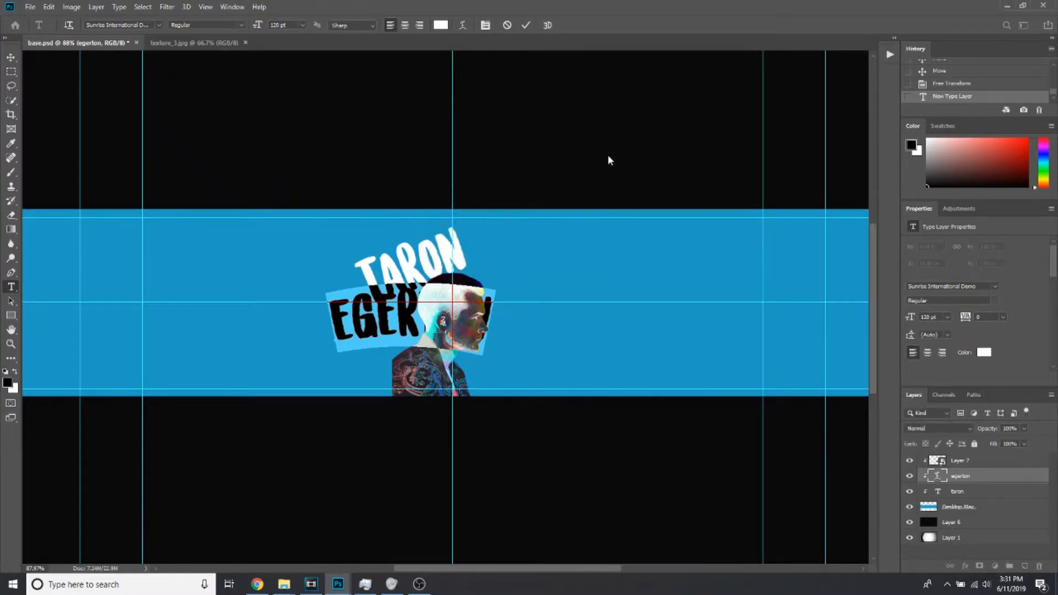
left_click(526, 25)
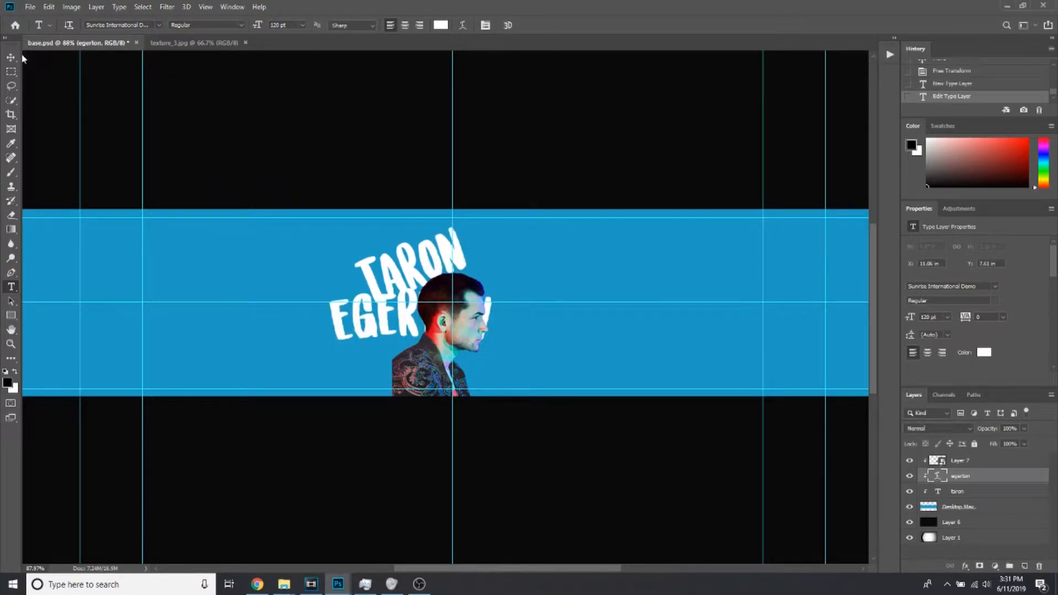
Rotate "egerton" about 20° counter-clockwise and fit it directly beneath "taron" behind the portrait's head
key("v")
key("ctrl+t")
mouse_move(494, 268)
left_mouse_down()
mouse_move(483, 268)
mouse_move(507, 267)
mouse_move(489, 247)
mouse_move(484, 255)
left_mouse_up()
left_click_drag(468, 292, 499, 276)
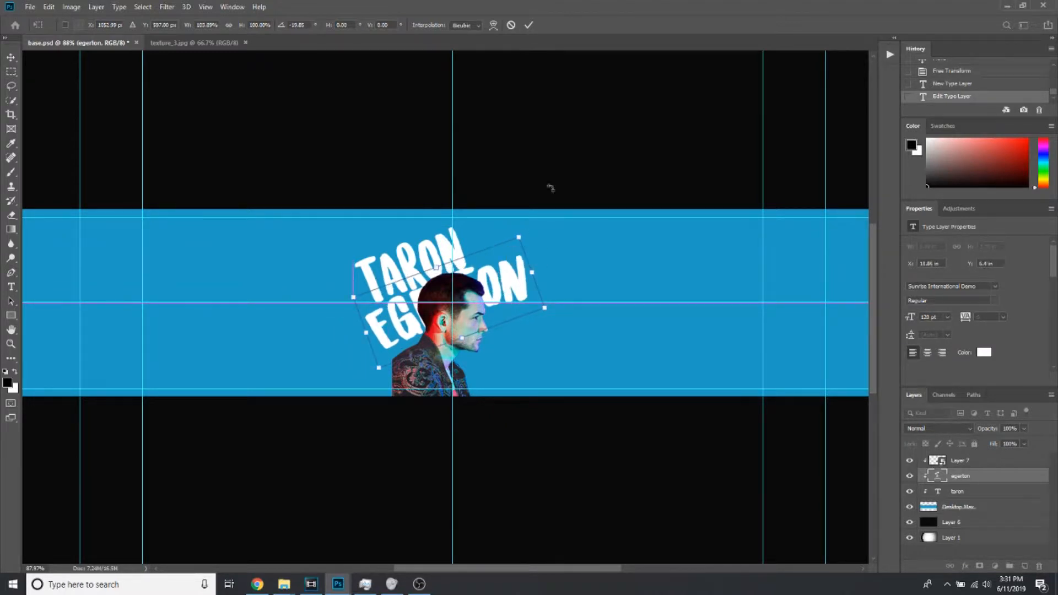
left_click(529, 25)
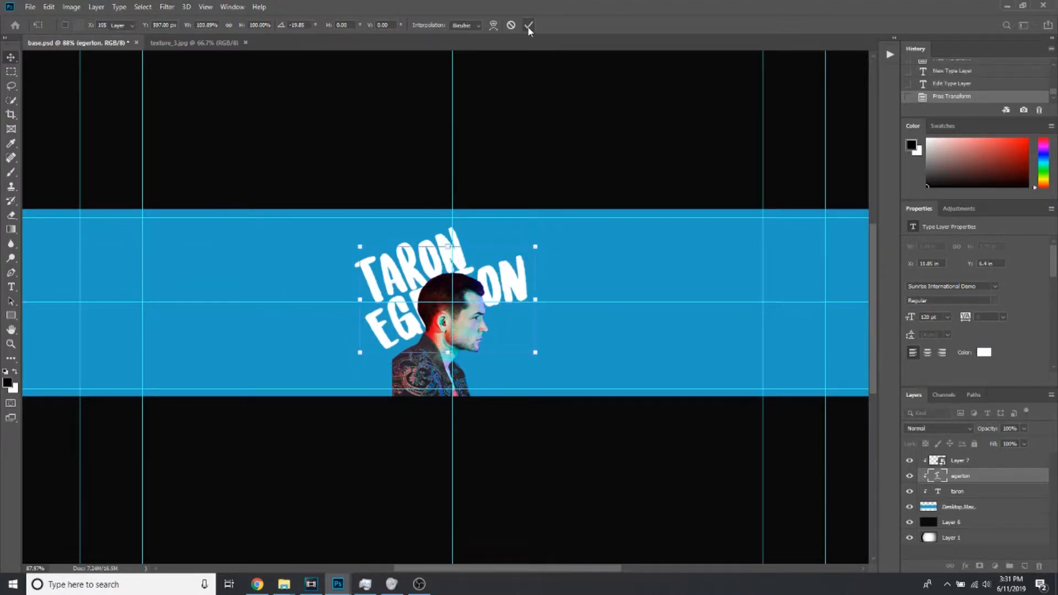
Convert the "taron" and "egerton" type layers together into one smart object
left_click(984, 491, "shift")
right_click(983, 491)
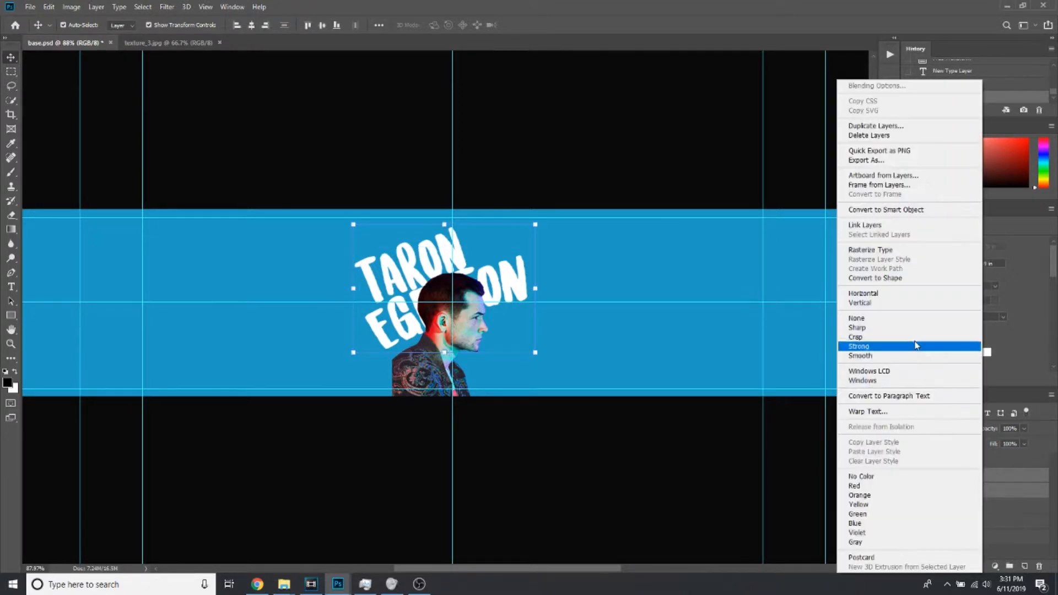
left_click(920, 208)
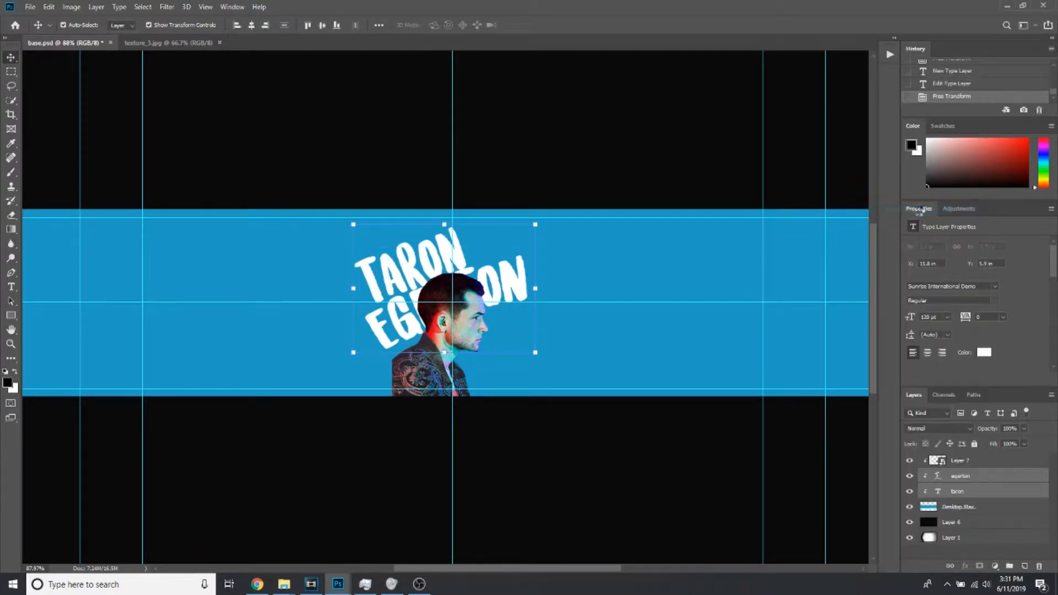
Duplicate the name smart object and reorder the layers so the portrait stays on top, clipped to the Desktop Max layer
right_click(998, 483)
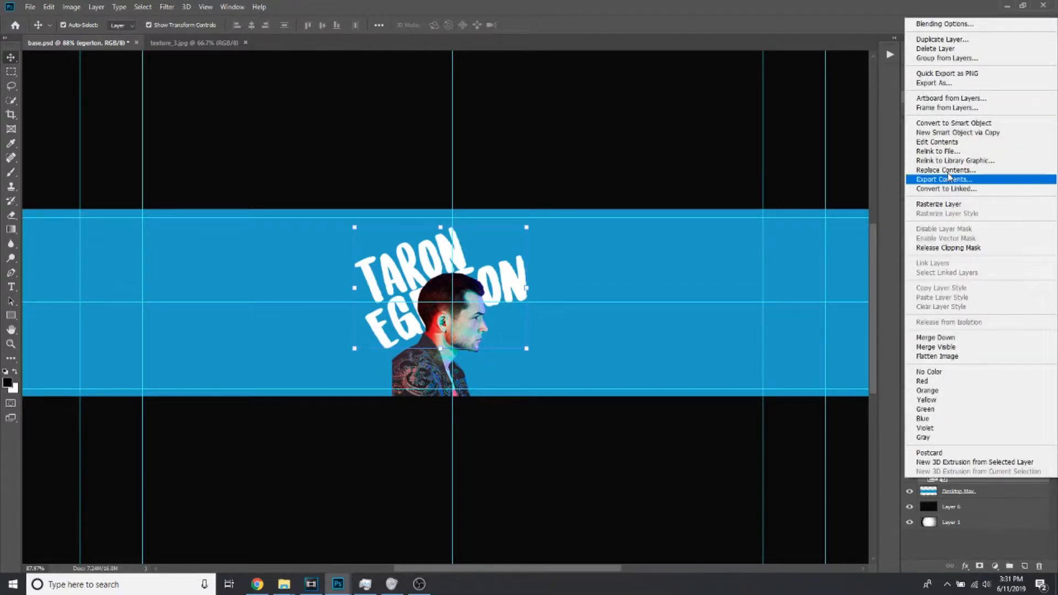
left_click(943, 40)
left_click(620, 164)
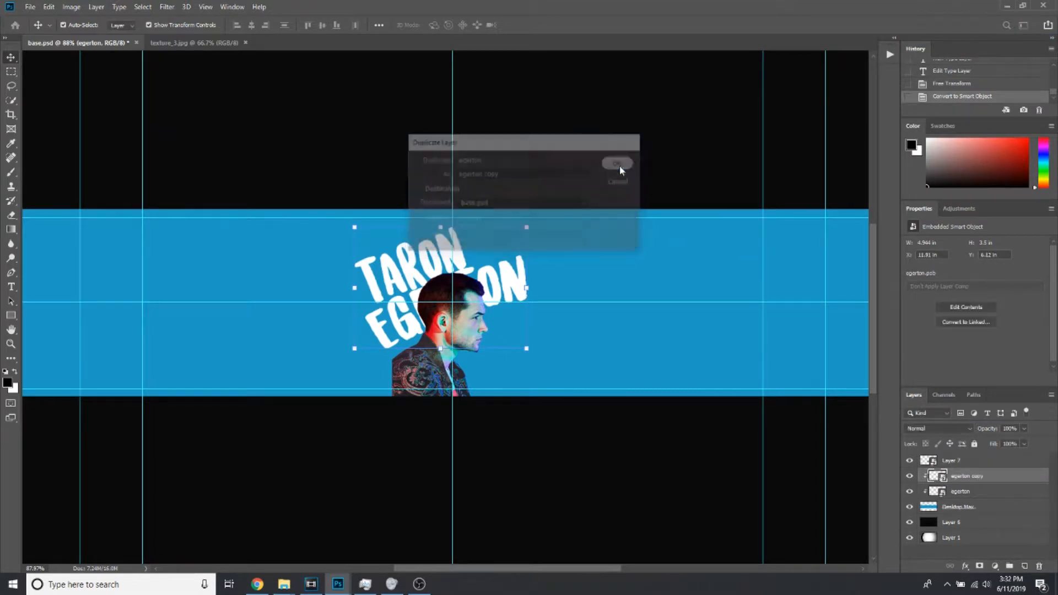
left_click(958, 463)
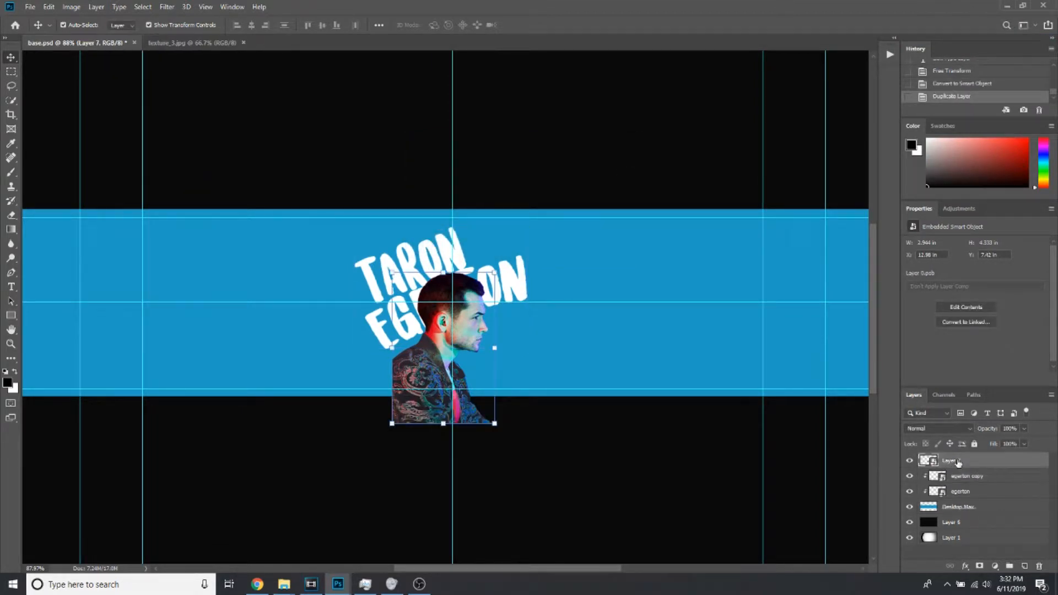
left_click_drag(958, 463, 973, 485)
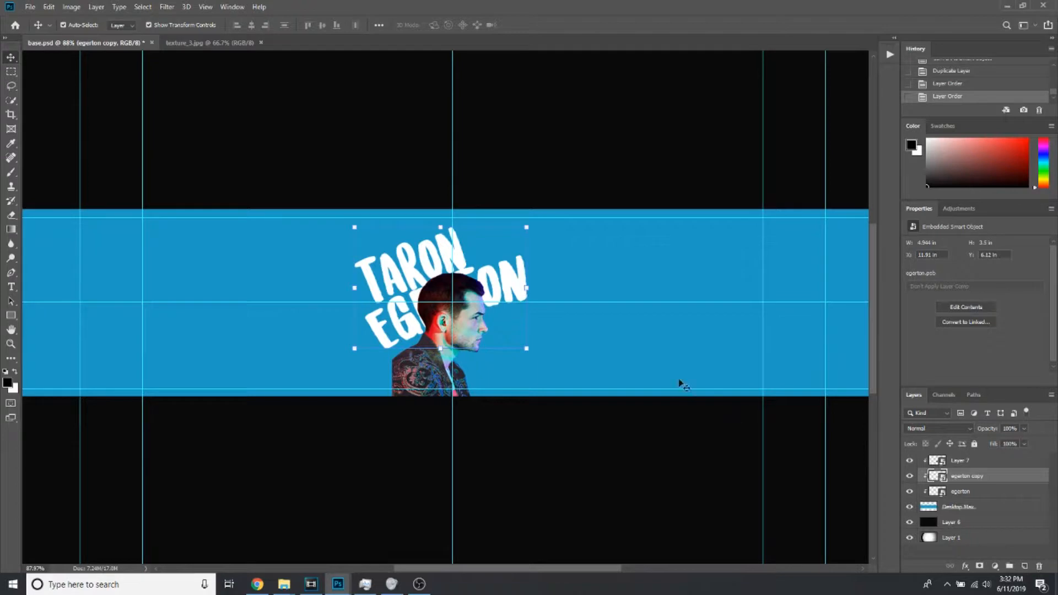
Scale the duplicated name lettering to 62% and place it below the large lettering, in front of the portrait's face and chest
left_click_drag(527, 227, 494, 251)
left_click_drag(470, 292, 533, 330)
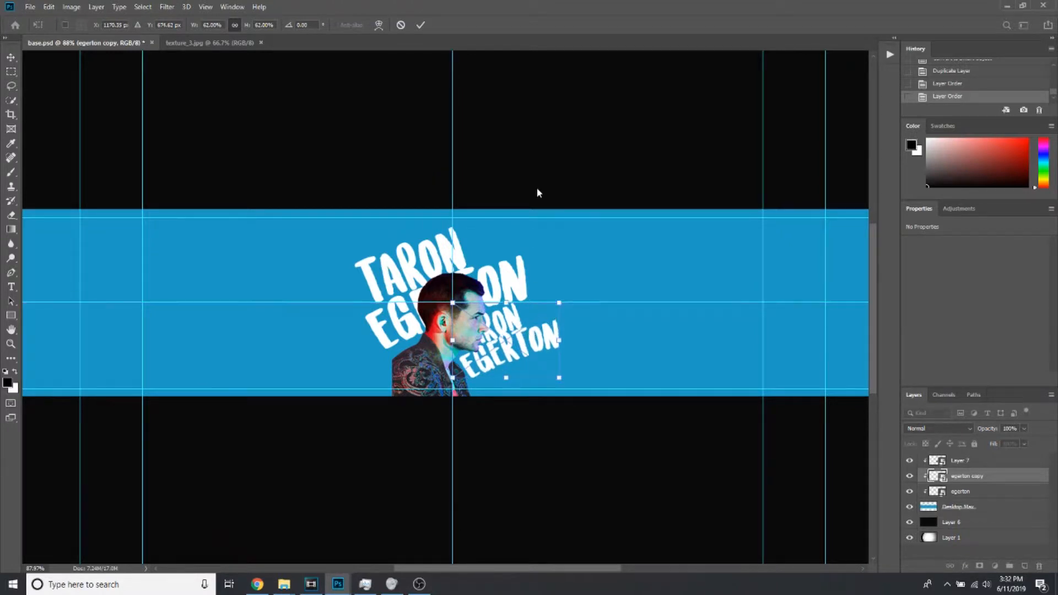
left_click(421, 25)
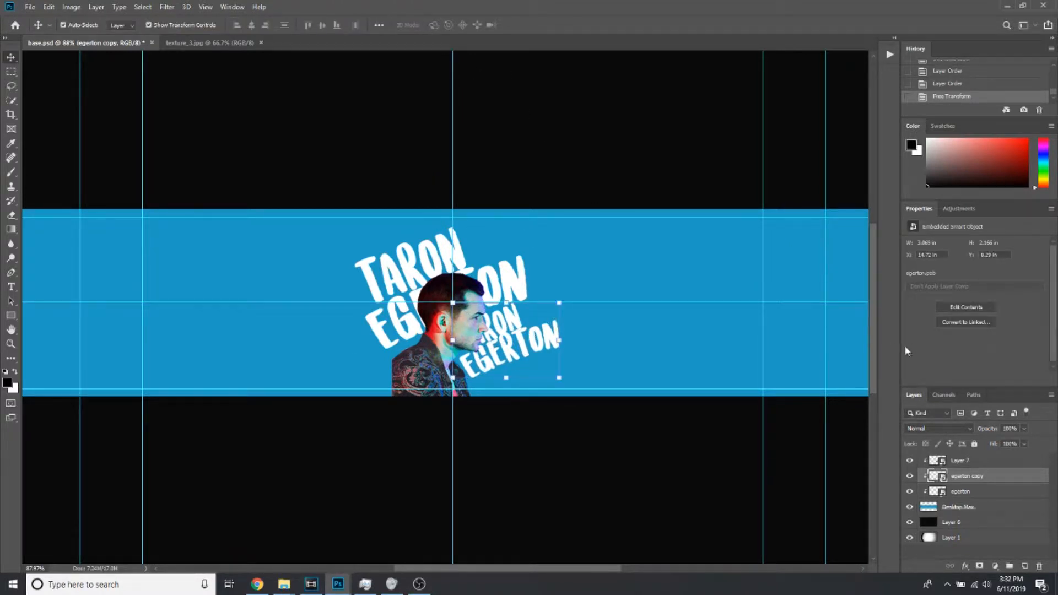
Duplicate the smaller name lettering, clip the copy to the Desktop Max layer and move it to the left of the large lettering
right_click(998, 479)
key("Escape")
key("ctrl+j")
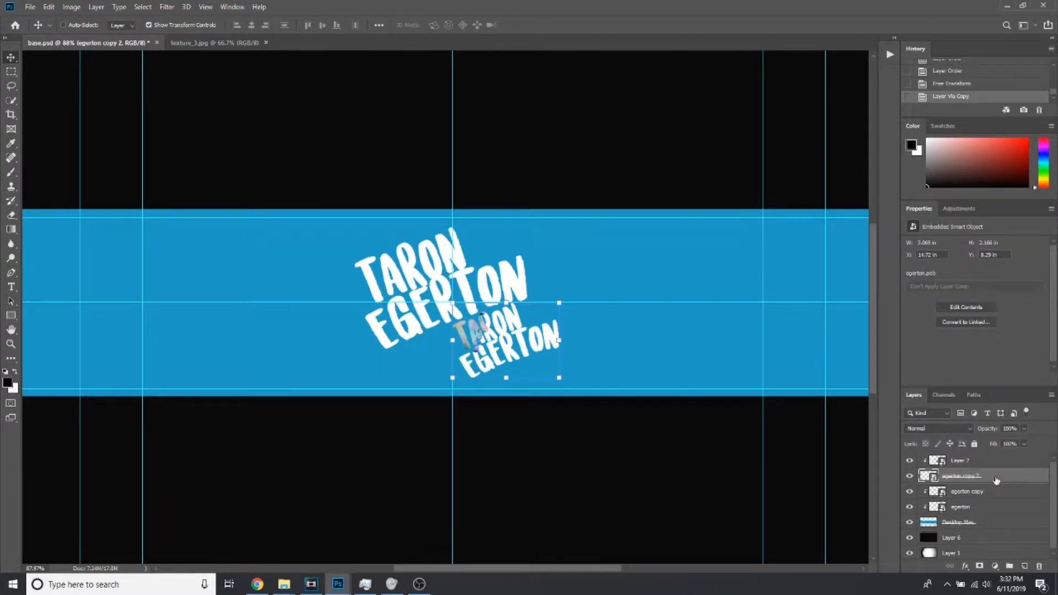
left_click_drag(996, 481, 949, 452)
left_click_drag(516, 357, 375, 328)
left_click_drag(374, 327, 374, 327)
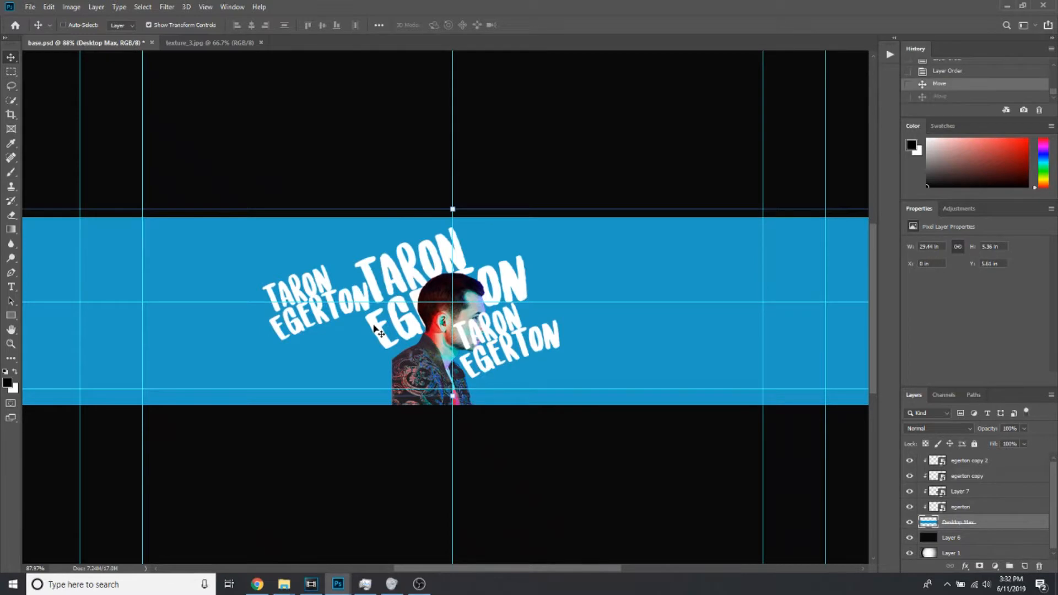
key("ctrl+z")
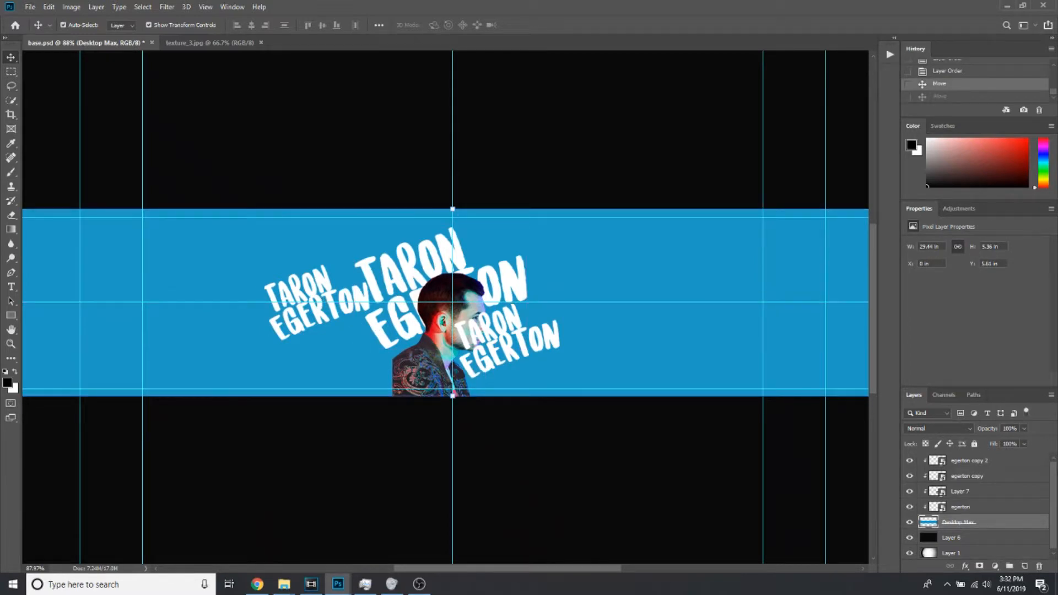
Move the portrait layer above both small lettering copies in the layer stack
left_click(961, 508)
left_click(968, 482)
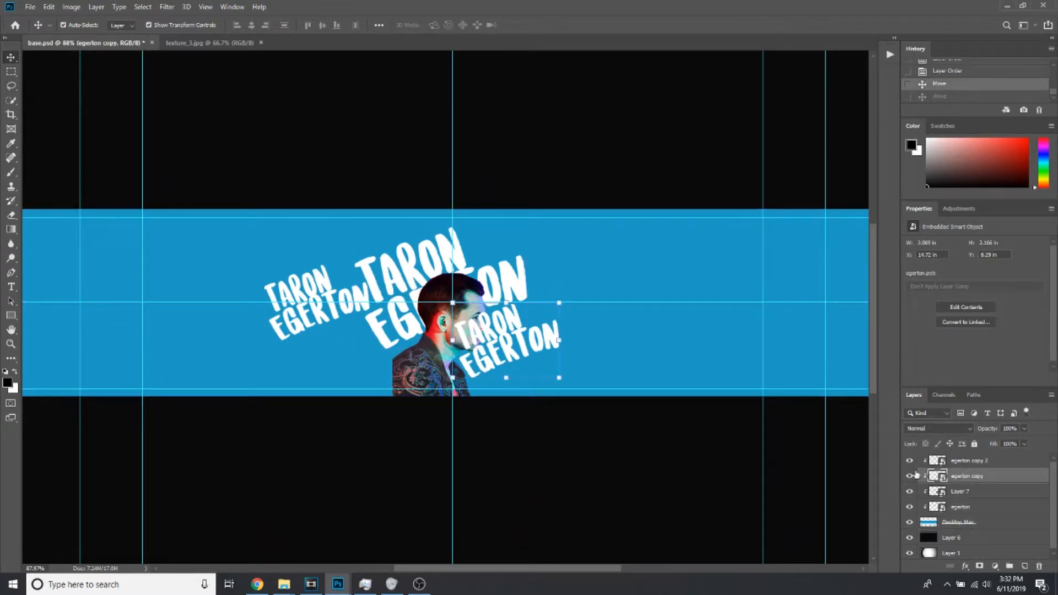
left_click(955, 488)
left_click(972, 478)
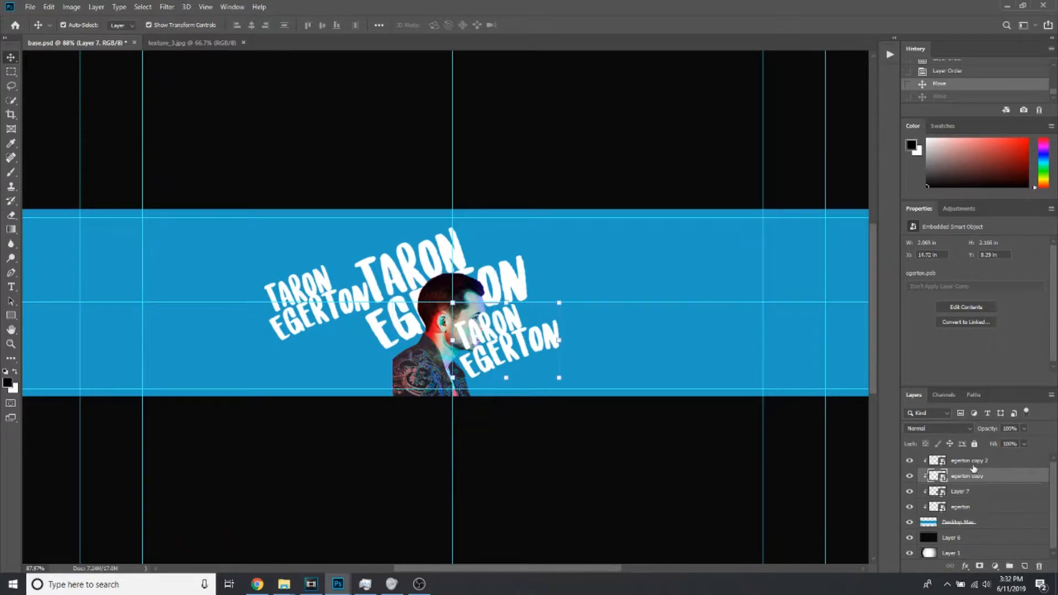
left_click(970, 467)
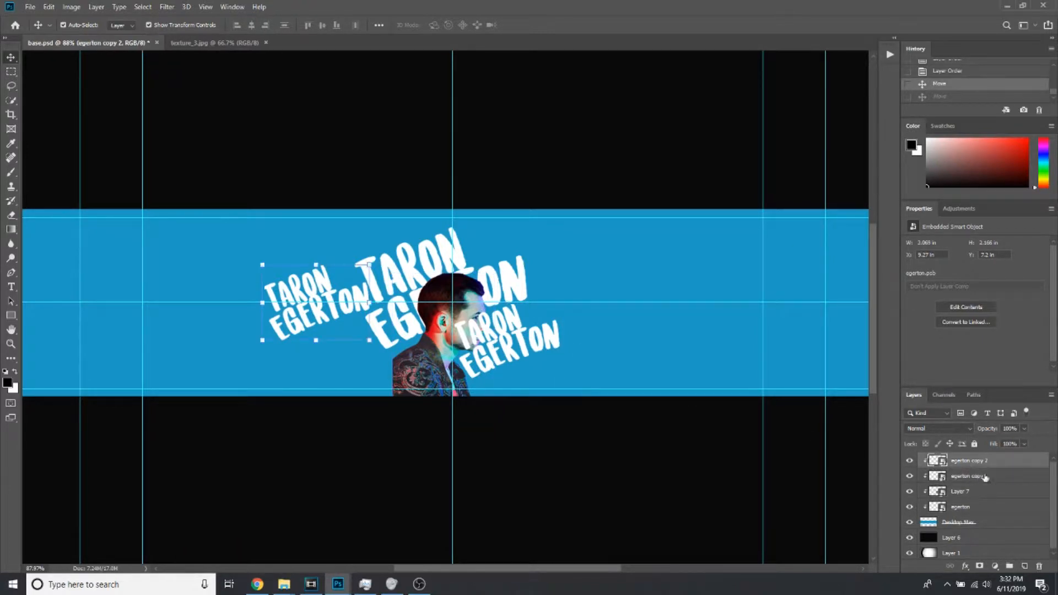
left_click(968, 499)
left_click_drag(967, 499, 960, 458)
left_click(975, 475)
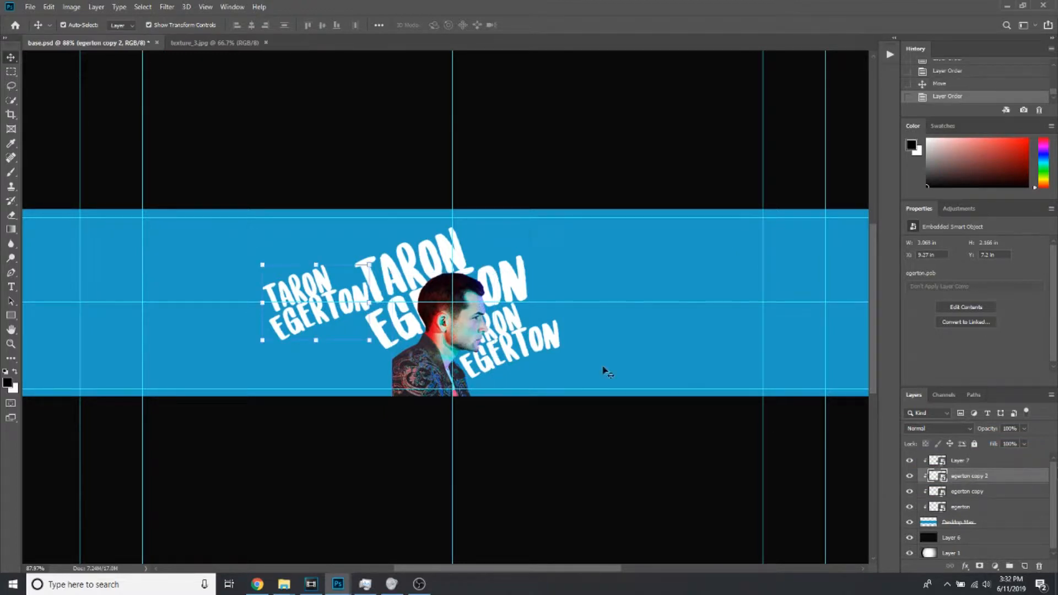
Shrink the second lettering copy to about 36.6%, rotate it about 14° counter-clockwise and tuck it behind the portrait's back shoulder
left_click_drag(316, 299, 526, 205)
left_click_drag(566, 273, 410, 326)
mouse_move(386, 360)
left_mouse_down()
mouse_move(404, 328)
mouse_move(402, 354)
left_mouse_up()
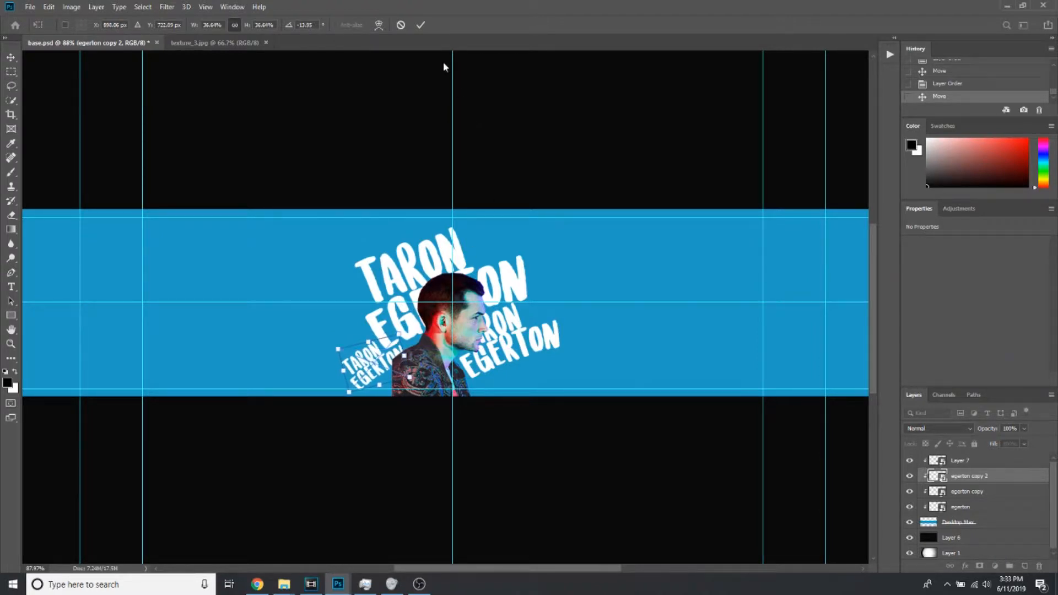
left_click(420, 25)
mouse_move(368, 376)
left_mouse_down()
mouse_move(384, 377)
mouse_move(369, 375)
left_mouse_up()
Add a new layer clipped directly above Desktop Max and set up a small Brush with white as the foreground colour
left_click(568, 187)
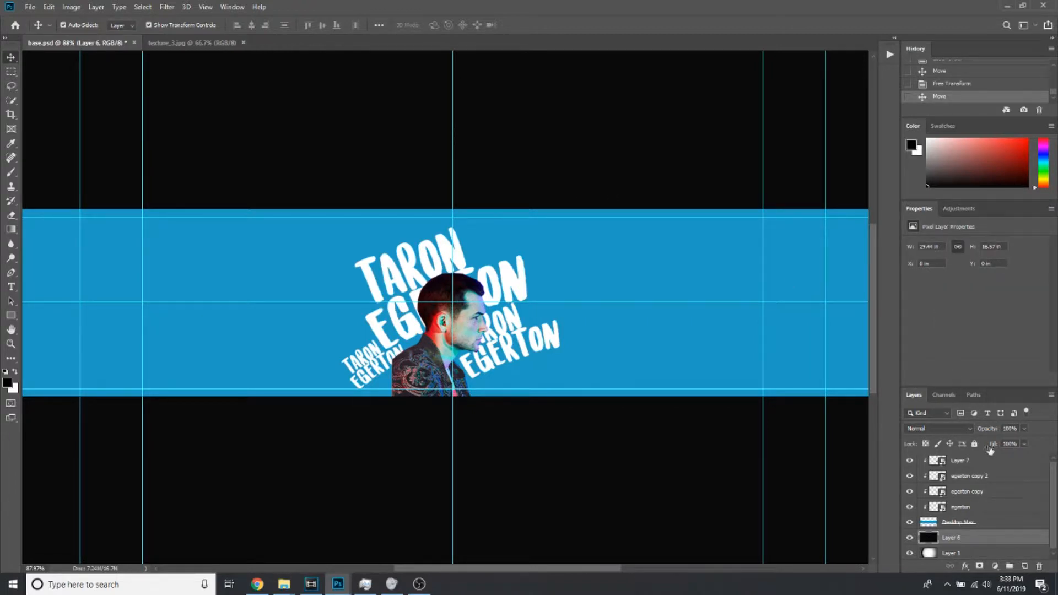
left_click(1025, 567)
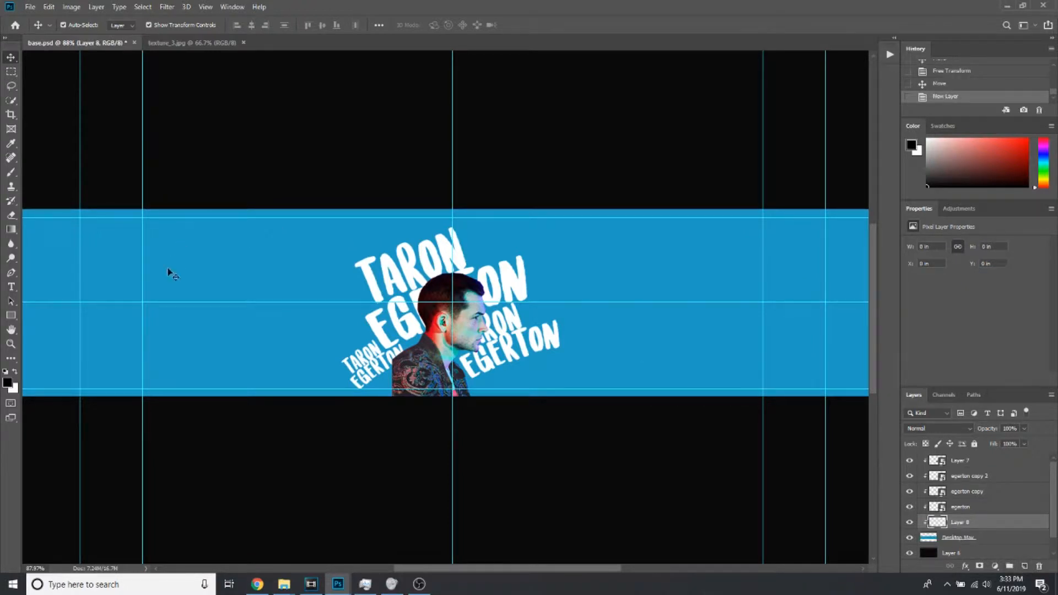
key("x")
left_click(12, 173)
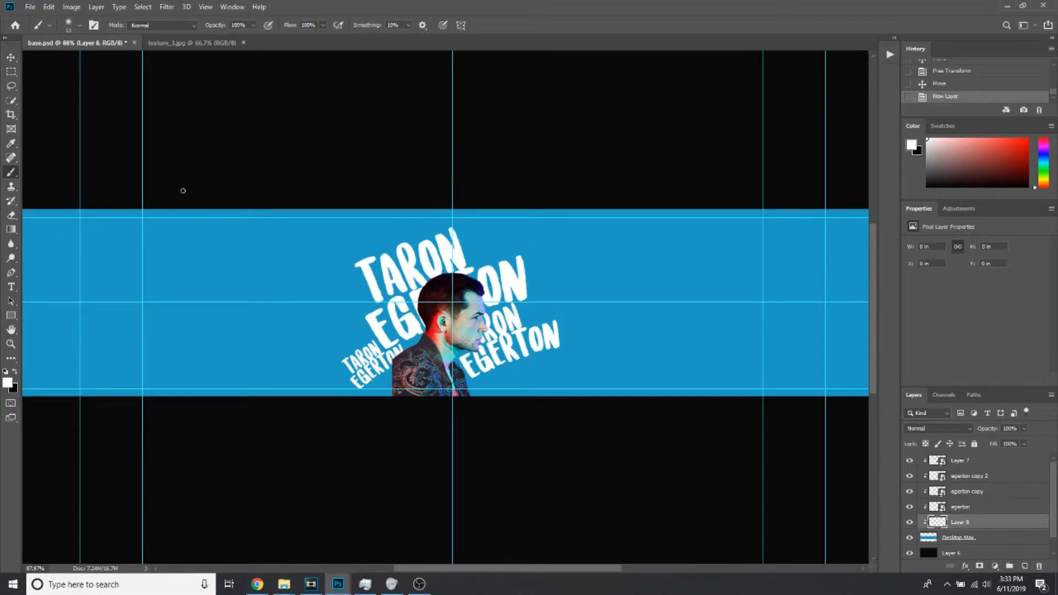
left_click(75, 26)
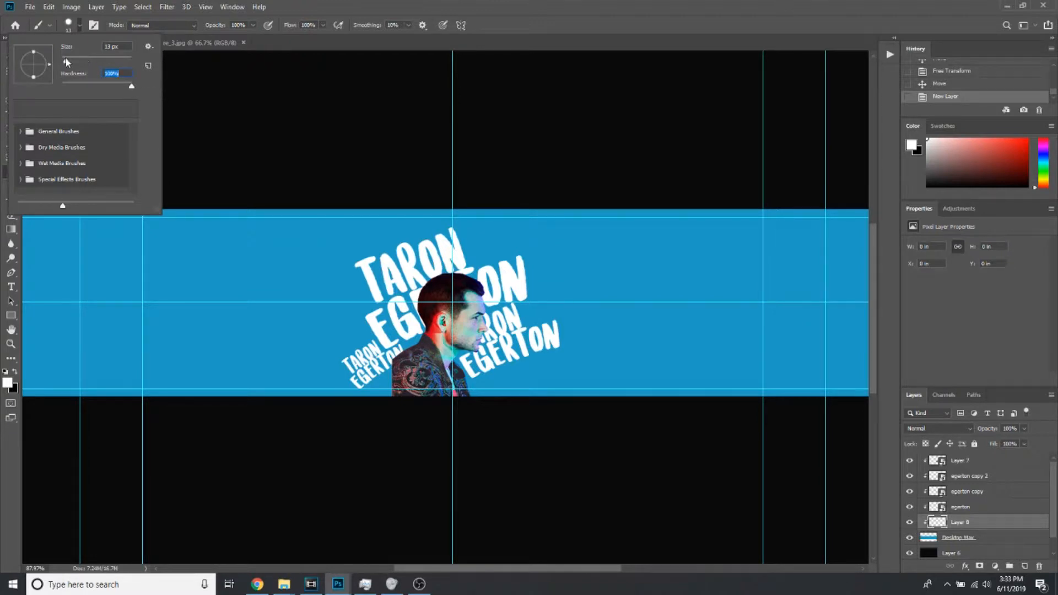
left_click_drag(65, 62, 63, 64)
left_click(388, 400)
left_click(384, 385)
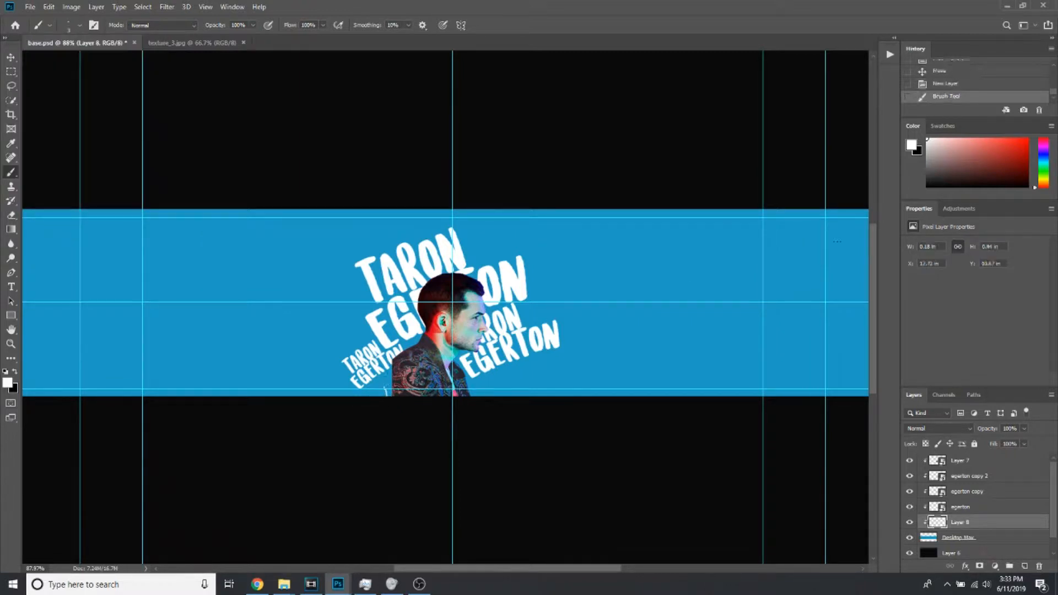
key("ctrl+z")
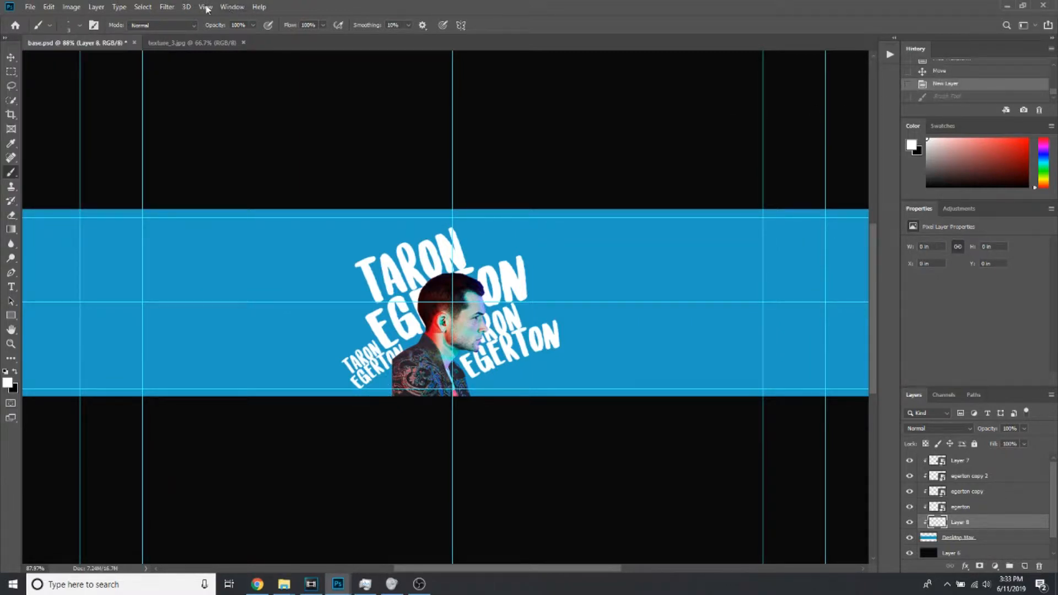
Turn off the display of extras to hide the template's guides
left_click(229, 7)
mouse_move(203, 8)
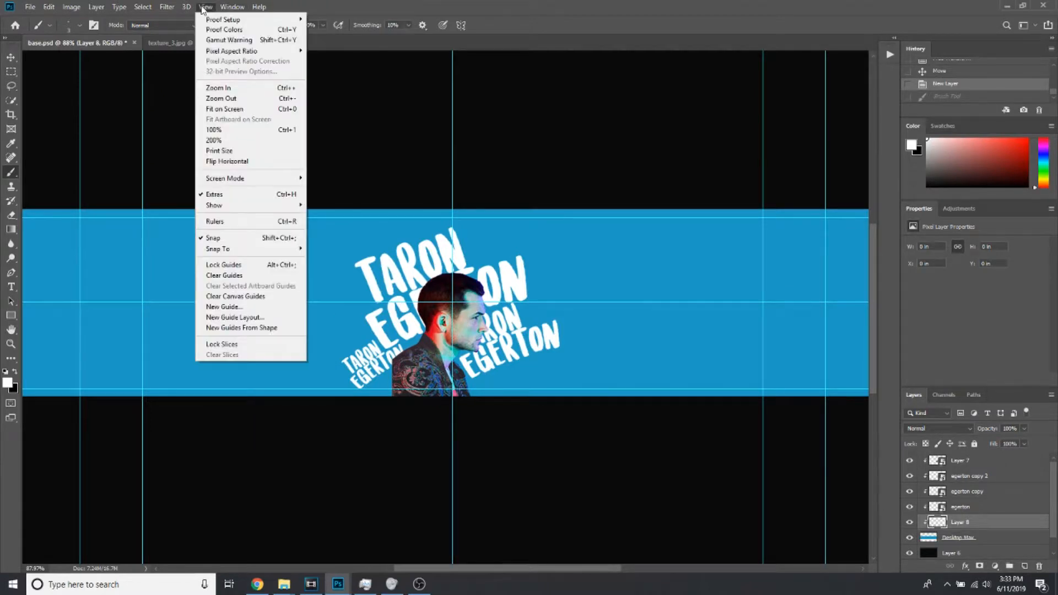
left_click(247, 195)
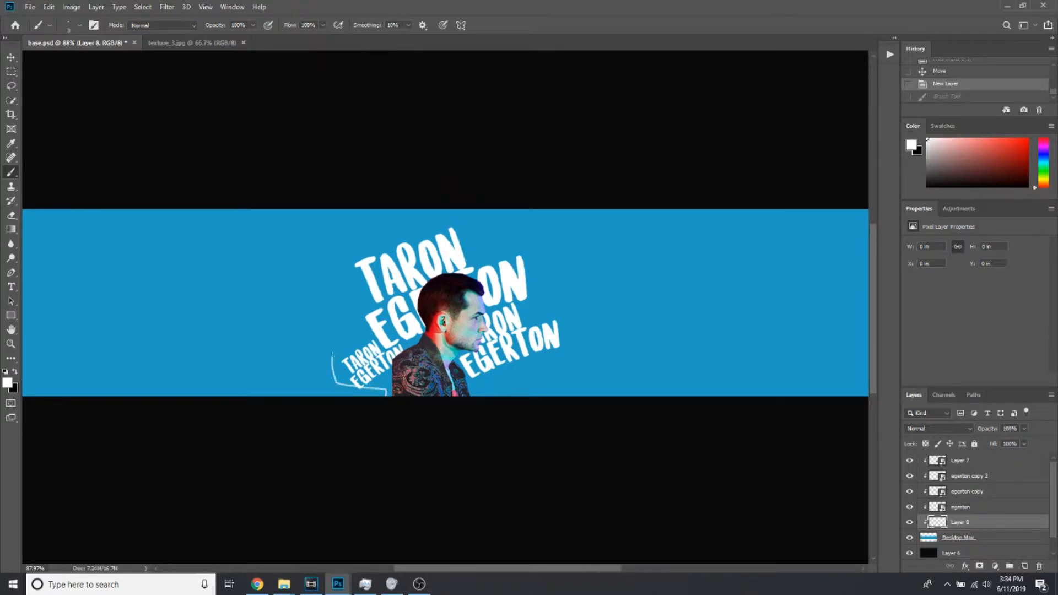
Undo the first stroke and paint a thin, wavy white outline around the lettering, running from the banner's lower edge back to it
key("ctrl+z")
left_click_drag(326, 364, 338, 339)
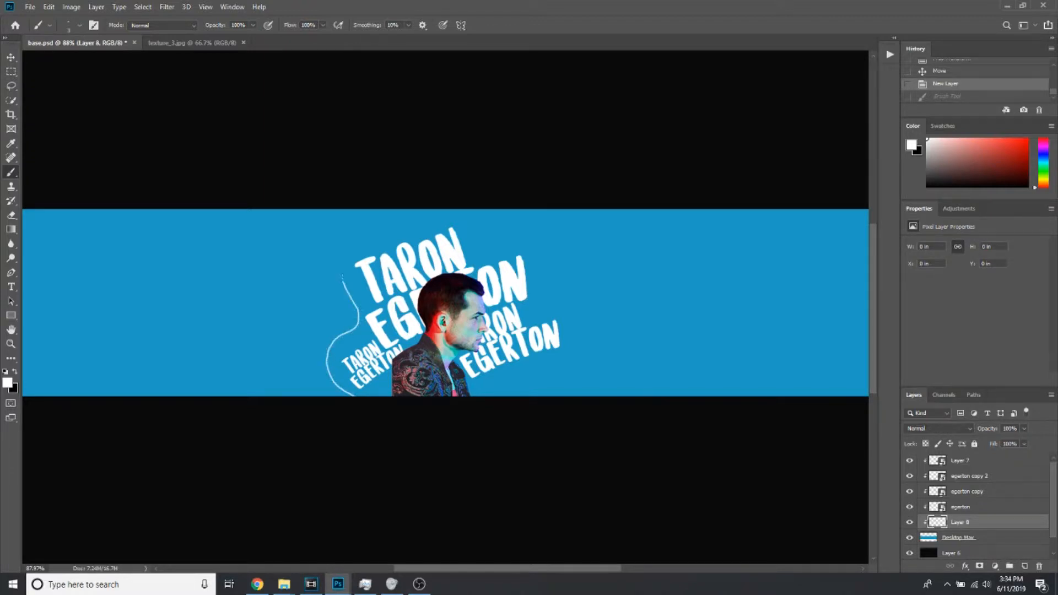
mouse_move(339, 251)
left_mouse_down()
mouse_move(381, 231)
mouse_move(465, 221)
mouse_move(532, 244)
mouse_move(547, 282)
mouse_move(538, 301)
mouse_move(569, 317)
mouse_move(571, 339)
mouse_move(537, 364)
mouse_move(547, 405)
left_mouse_up()
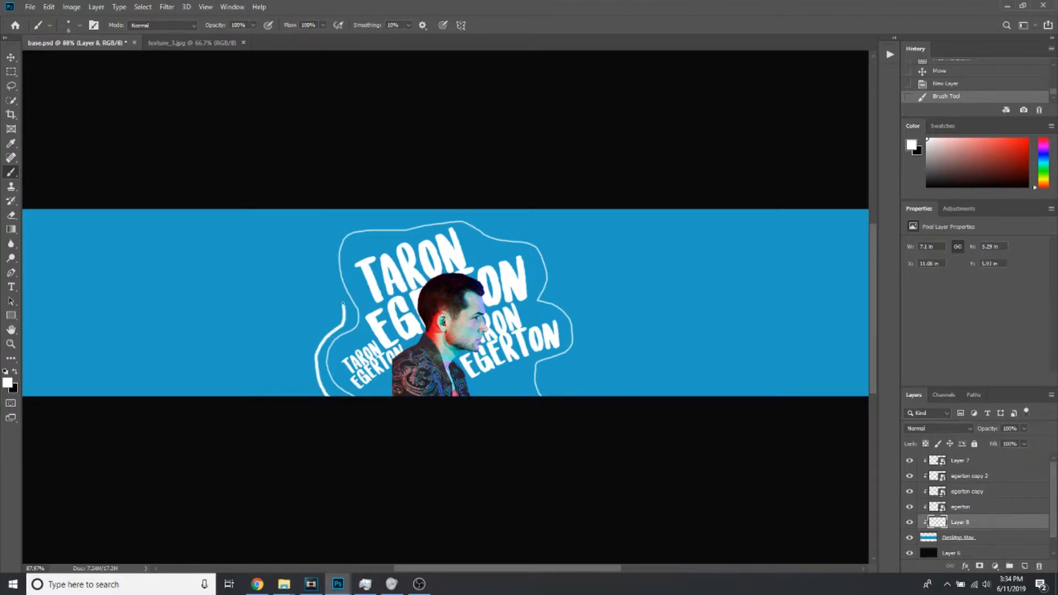
Paint two thicker wavy white contours around the outline, plus a much thicker contour along each outer side
mouse_move(336, 289)
left_mouse_down()
mouse_move(328, 249)
mouse_move(365, 227)
mouse_move(485, 217)
mouse_move(543, 241)
mouse_move(554, 251)
mouse_move(553, 288)
mouse_move(578, 318)
mouse_move(580, 341)
mouse_move(540, 375)
mouse_move(553, 421)
left_mouse_up()
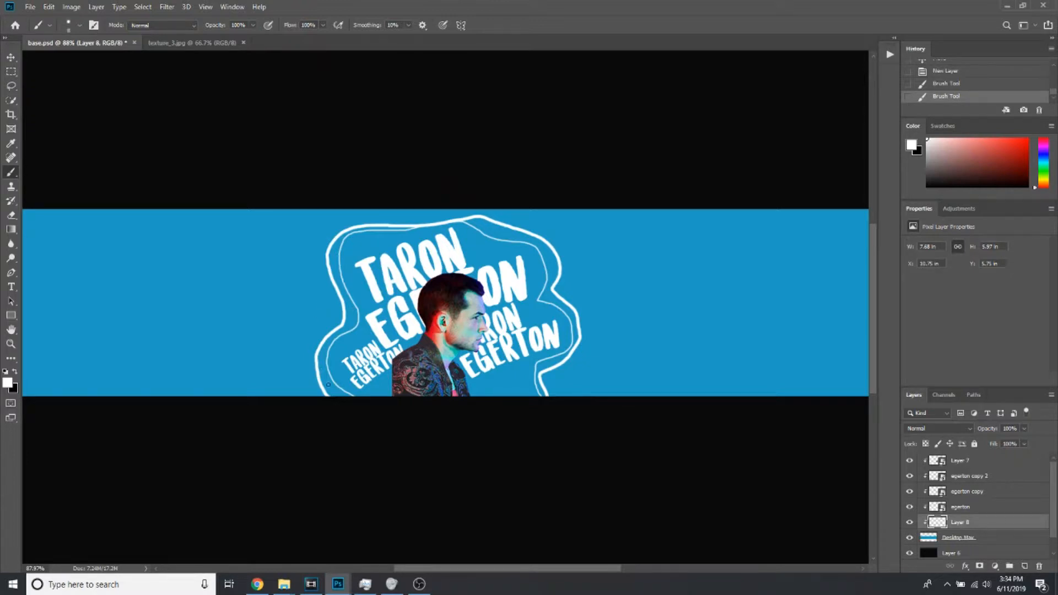
mouse_move(308, 394)
left_mouse_down()
mouse_move(294, 344)
mouse_move(314, 302)
mouse_move(308, 239)
mouse_move(320, 223)
mouse_move(482, 211)
mouse_move(546, 229)
mouse_move(585, 262)
mouse_move(605, 324)
mouse_move(569, 384)
mouse_move(583, 423)
left_mouse_up()
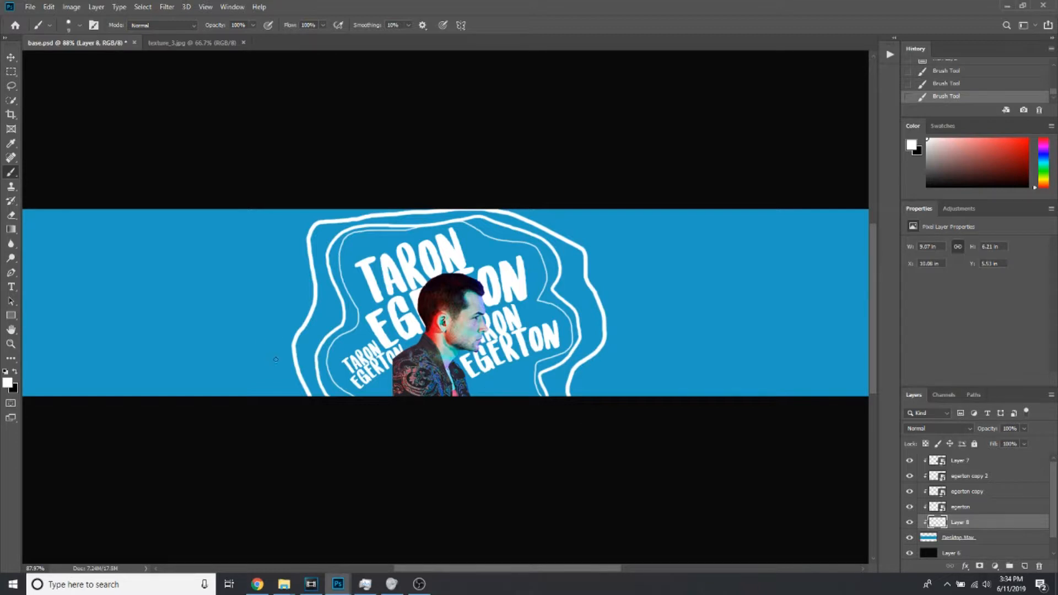
mouse_move(287, 405)
left_mouse_down()
mouse_move(265, 377)
mouse_move(264, 309)
mouse_move(283, 267)
mouse_move(292, 187)
left_mouse_up()
mouse_move(569, 210)
left_mouse_down()
mouse_move(609, 231)
mouse_move(623, 268)
mouse_move(624, 371)
mouse_move(579, 408)
left_mouse_up()
Paint a broken white contour outside the thickest one on both sides, filling its gaps with two round dots
key("p")
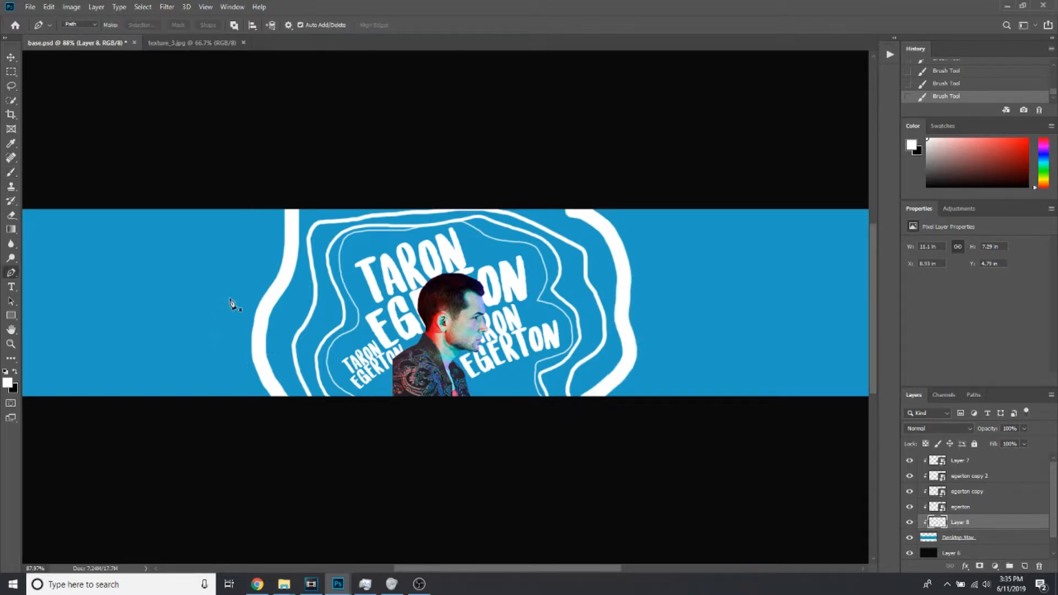
left_click(10, 172)
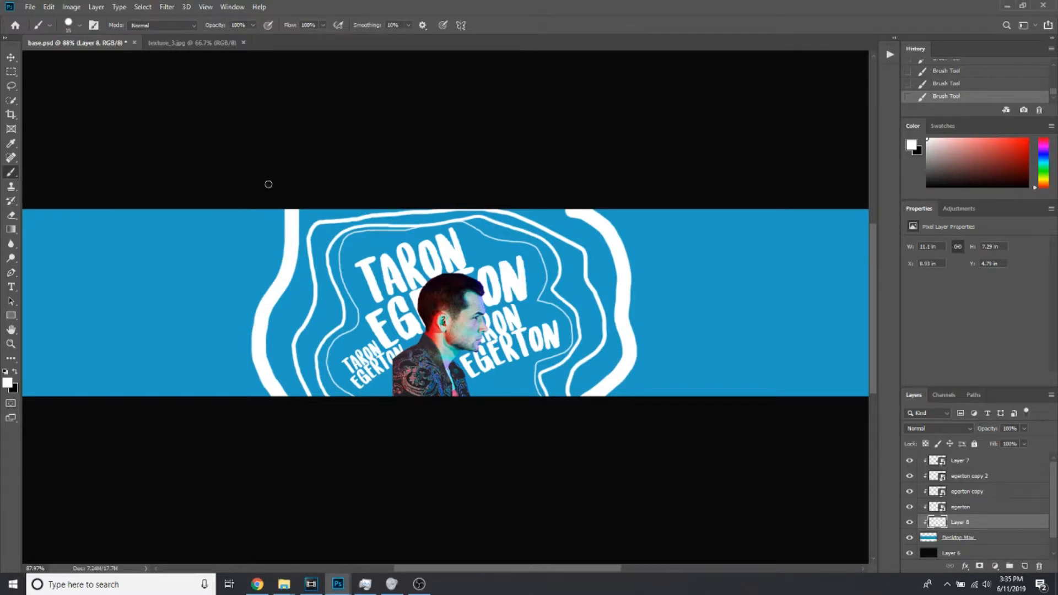
left_click_drag(273, 209, 230, 326)
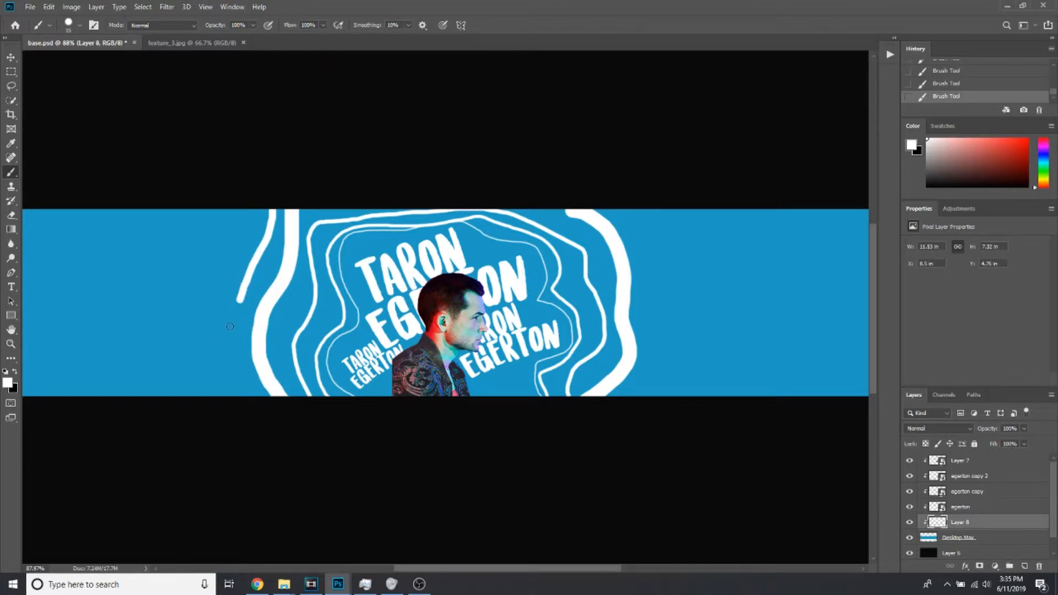
left_click(232, 330)
left_click_drag(241, 384, 244, 401)
mouse_move(605, 414)
left_mouse_down()
mouse_move(657, 367)
mouse_move(665, 347)
mouse_move(647, 284)
left_mouse_up()
left_click(642, 268)
left_click(635, 252)
left_click_drag(627, 229, 581, 156)
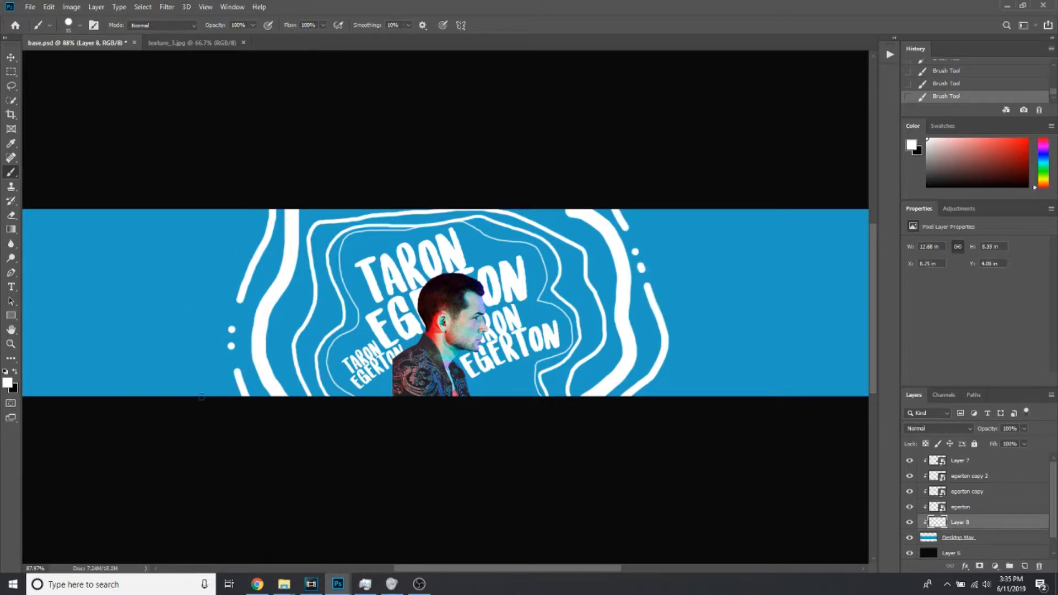
left_click_drag(204, 393, 198, 328)
left_click_drag(206, 316, 209, 307)
left_click(219, 281)
left_click(221, 272)
left_click_drag(222, 258, 230, 187)
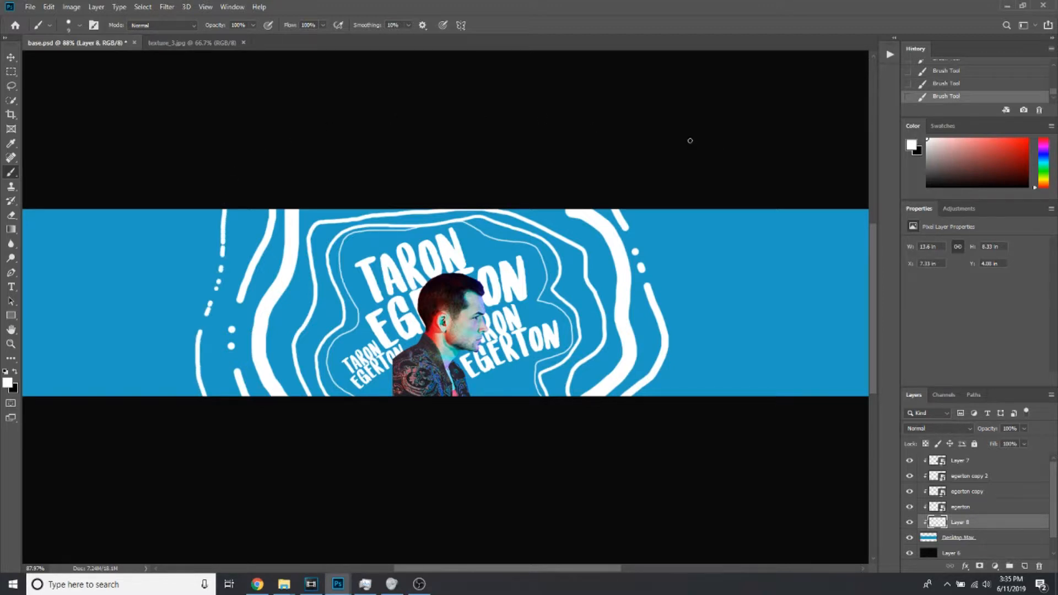
left_click(947, 84)
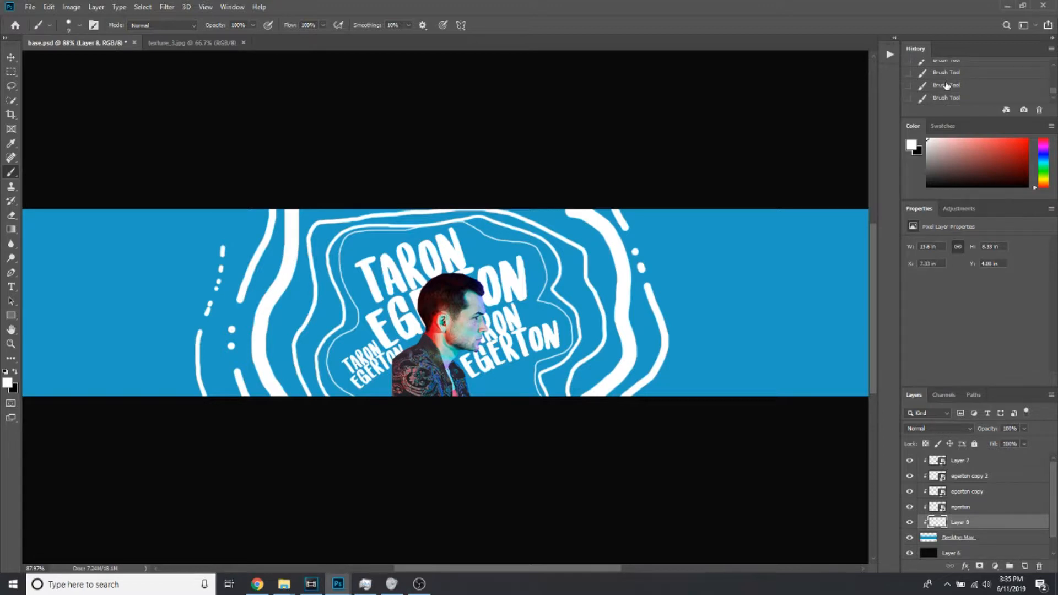
left_click(947, 86)
left_click(952, 73)
scroll(955, 78, "up", 2)
left_click(955, 78)
left_click(958, 90)
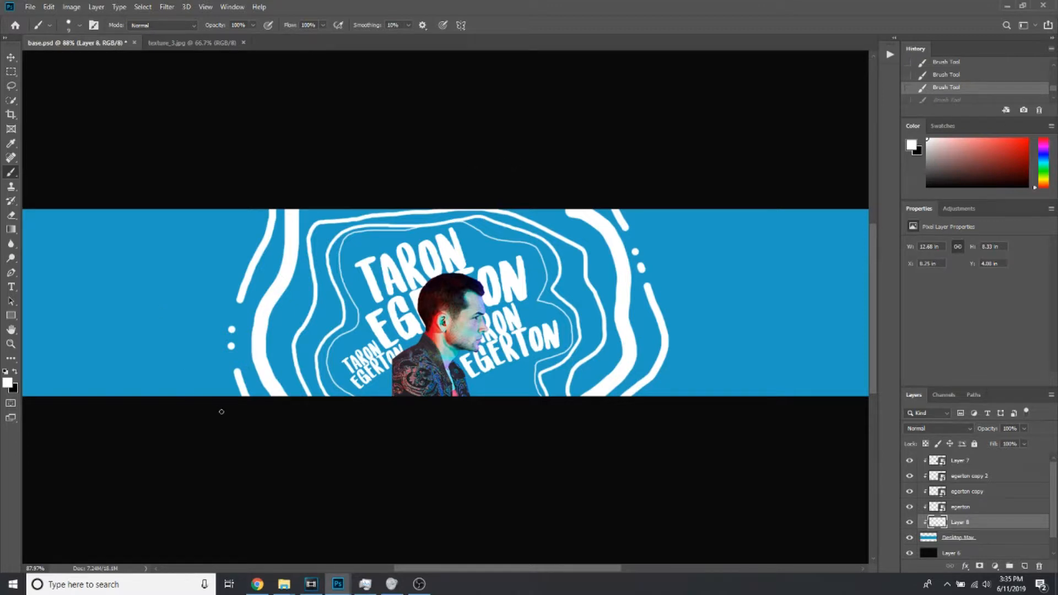
Paint a continuous white contour outside the broken lines on both sides, with a thinner contour beyond it
mouse_move(215, 397)
left_mouse_down()
mouse_move(199, 329)
mouse_move(208, 292)
mouse_move(265, 209)
left_mouse_up()
mouse_move(630, 209)
left_mouse_down()
mouse_move(672, 284)
mouse_move(690, 352)
mouse_move(682, 397)
left_mouse_up()
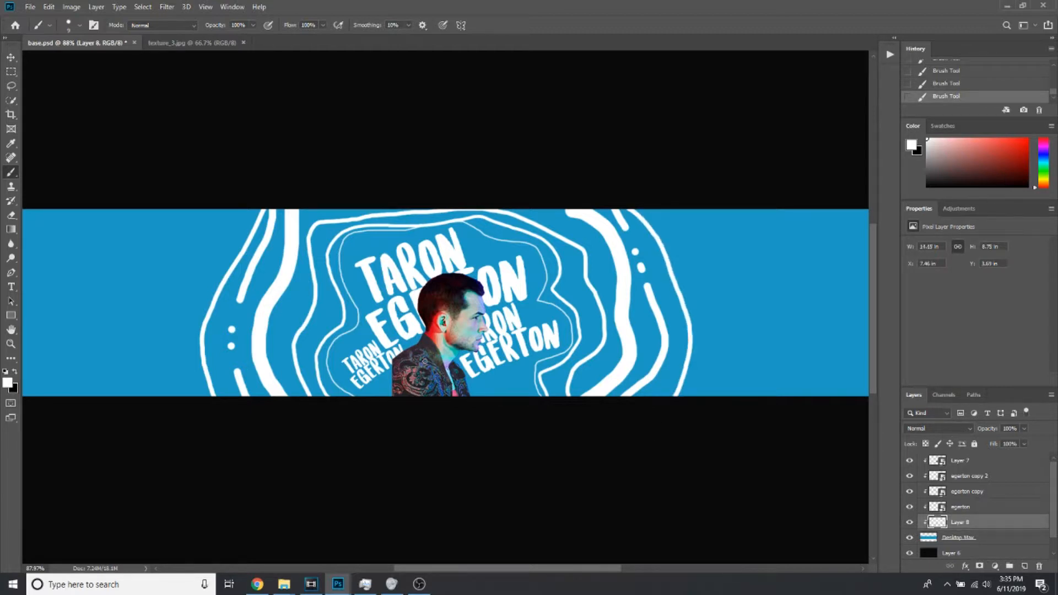
mouse_move(182, 396)
left_mouse_down()
mouse_move(183, 311)
mouse_move(255, 168)
left_mouse_up()
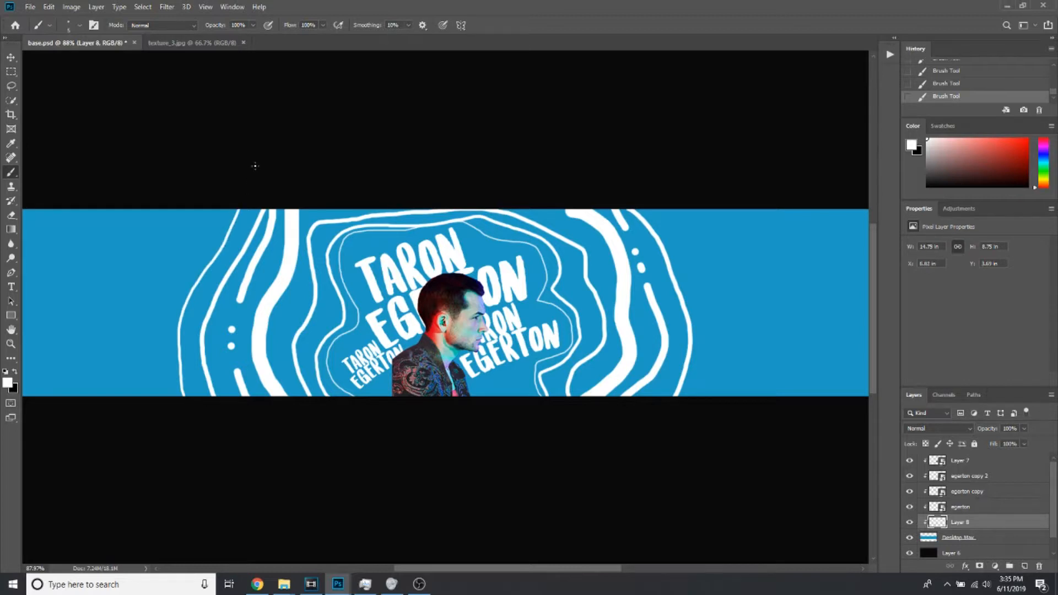
mouse_move(660, 208)
left_mouse_down()
mouse_move(719, 271)
mouse_move(724, 317)
mouse_move(705, 390)
mouse_move(726, 461)
left_mouse_up()
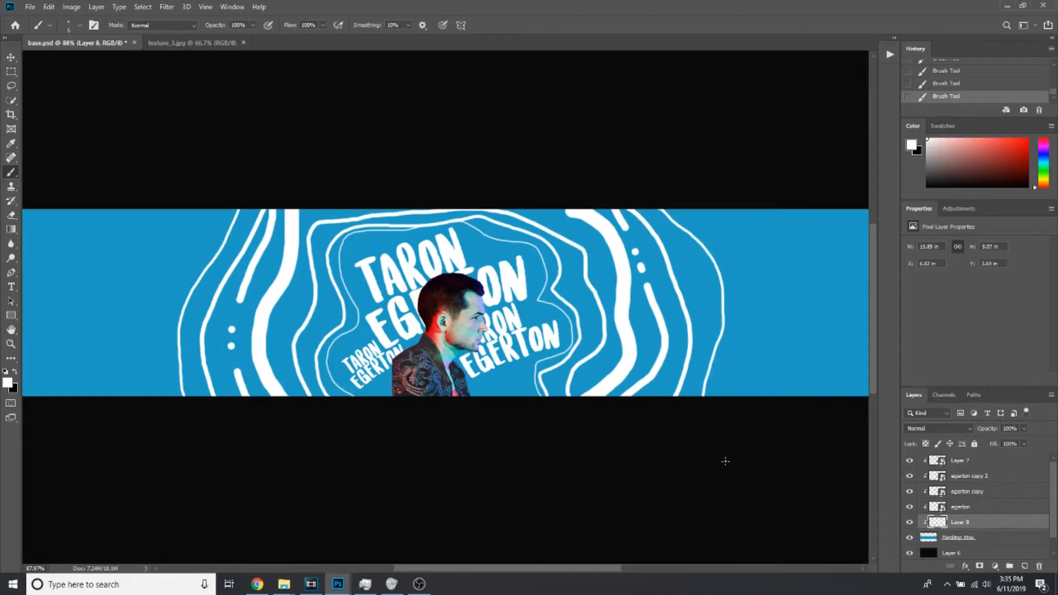
Paint the thinnest white contour as the outermost line on both sides of the banner, redoing the stroke on the left part
mouse_move(134, 352)
left_mouse_down()
mouse_move(182, 303)
mouse_move(209, 219)
left_mouse_up()
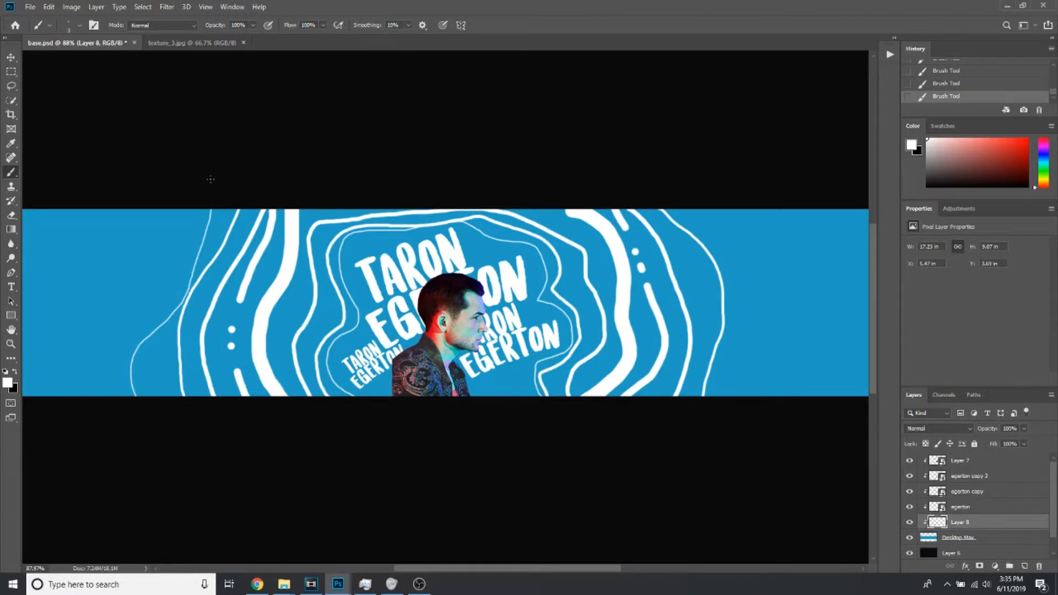
key("ctrl+z")
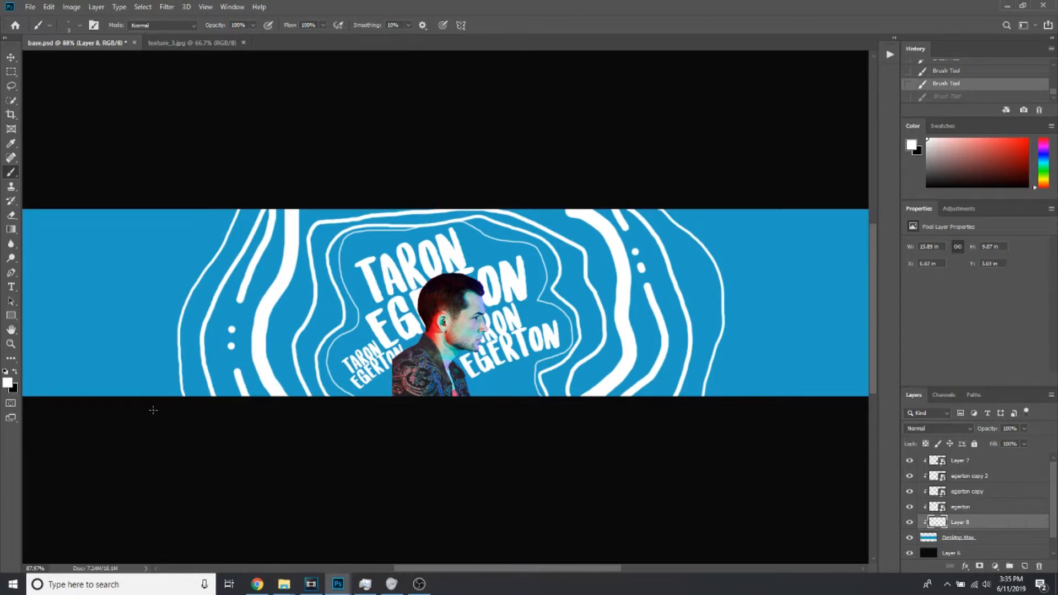
mouse_move(153, 394)
left_mouse_down()
mouse_move(151, 299)
mouse_move(216, 210)
left_mouse_up()
mouse_move(701, 211)
left_mouse_down()
mouse_move(745, 271)
mouse_move(729, 366)
mouse_move(748, 428)
left_mouse_up()
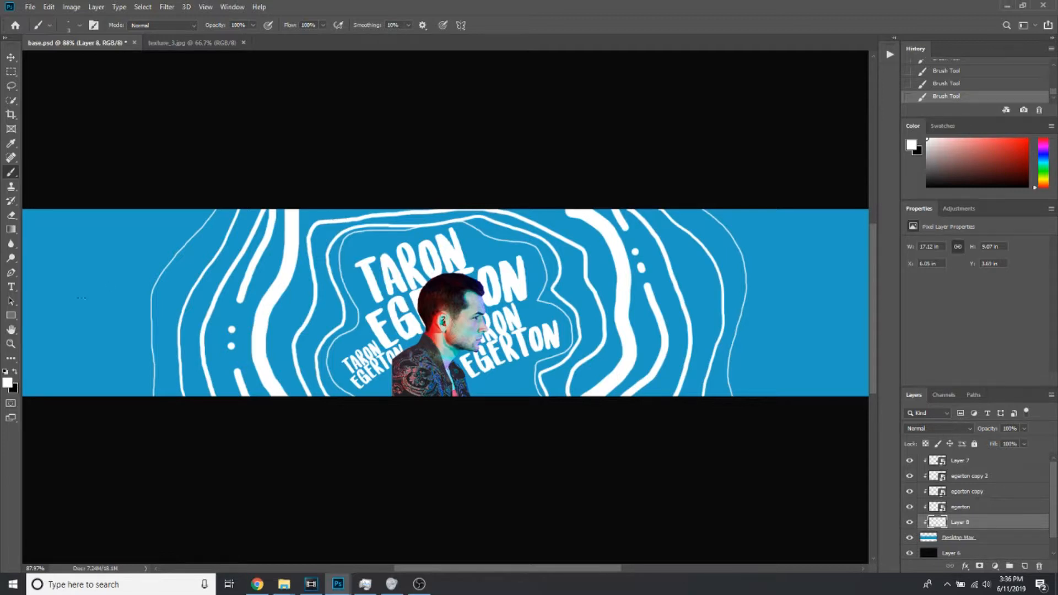
Bring the texture_3.jpg image into the banner document as a new layer and move it to the top of the layer stack
left_click(10, 345)
right_click(279, 359)
left_click(293, 366)
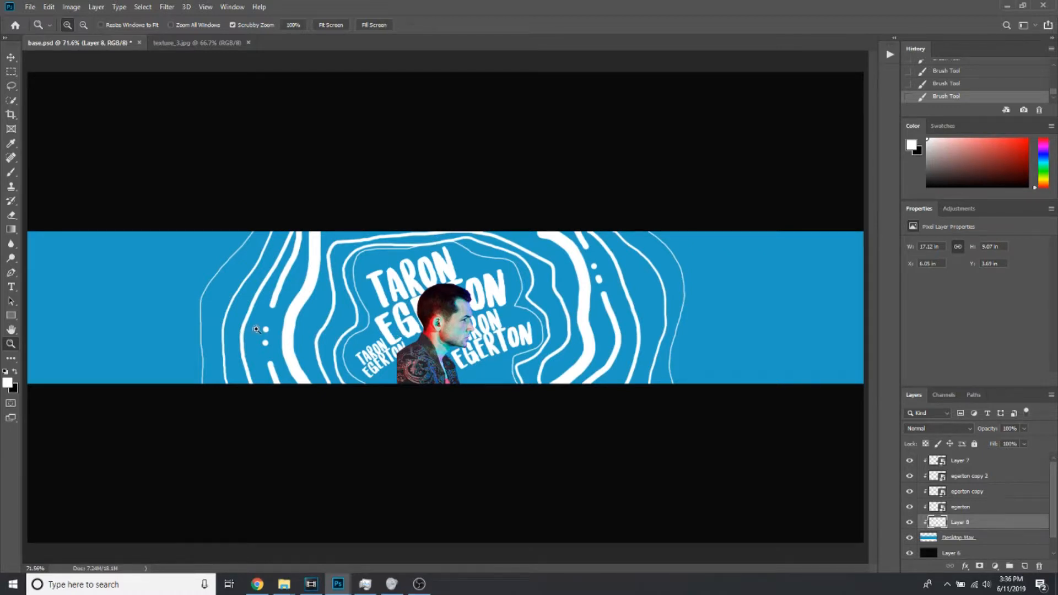
right_click(352, 366)
left_click(365, 372)
left_click_drag(202, 42, 359, 162)
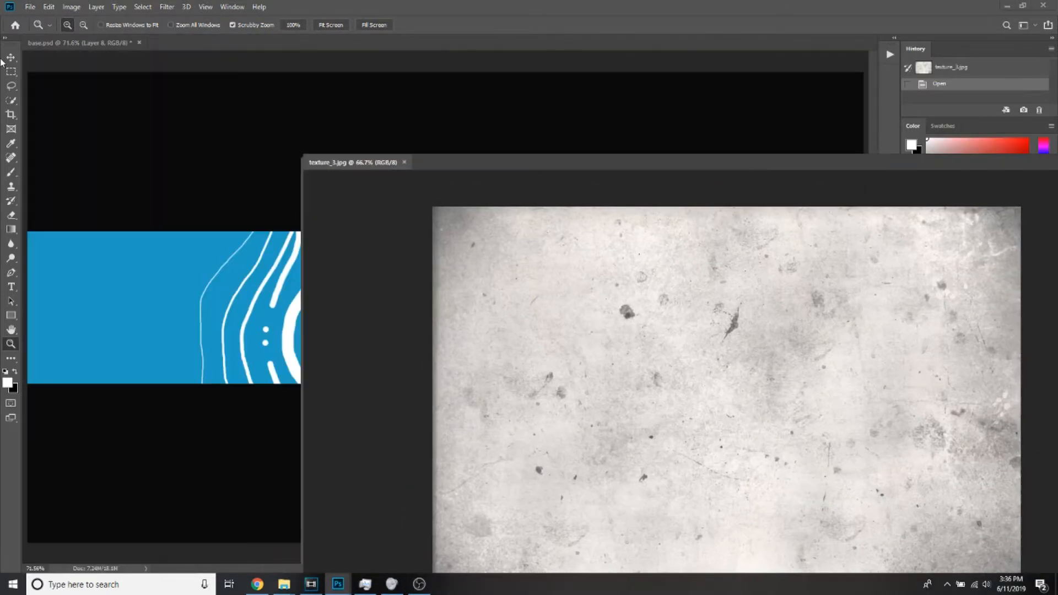
left_click(11, 57)
left_click_drag(379, 219, 210, 207)
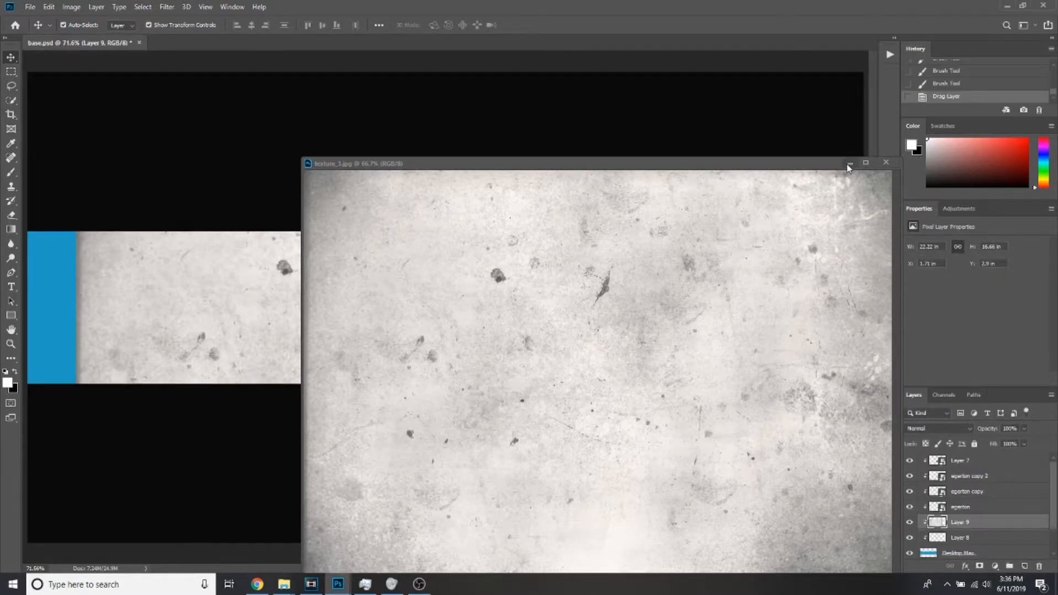
left_click(850, 164)
left_click_drag(1013, 528, 1009, 457)
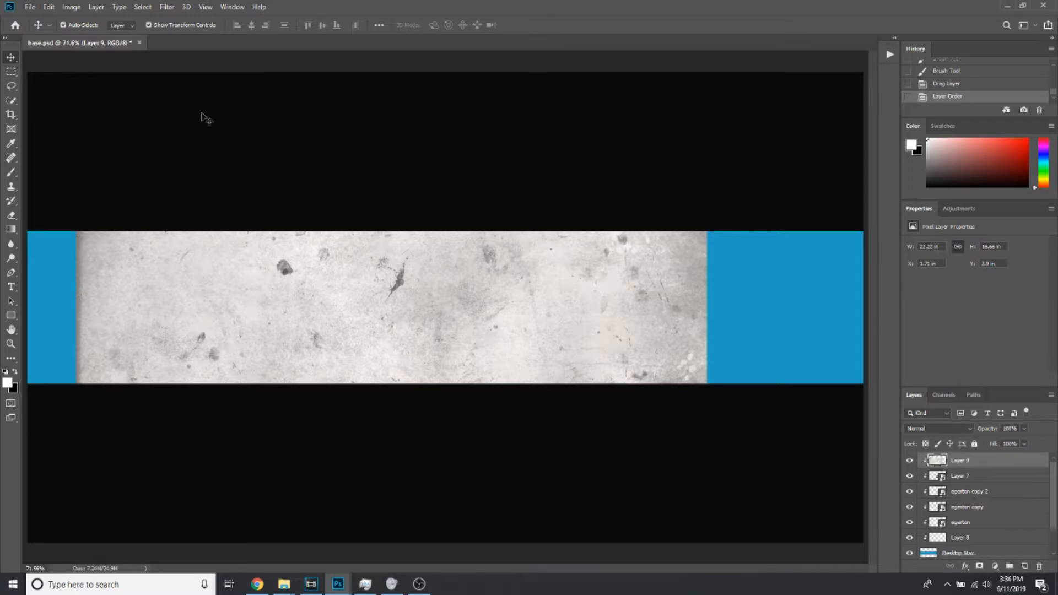
Show the guides, then move and enlarge the texture layer until it covers the full width of the banner
left_click(65, 83)
left_click(214, 254)
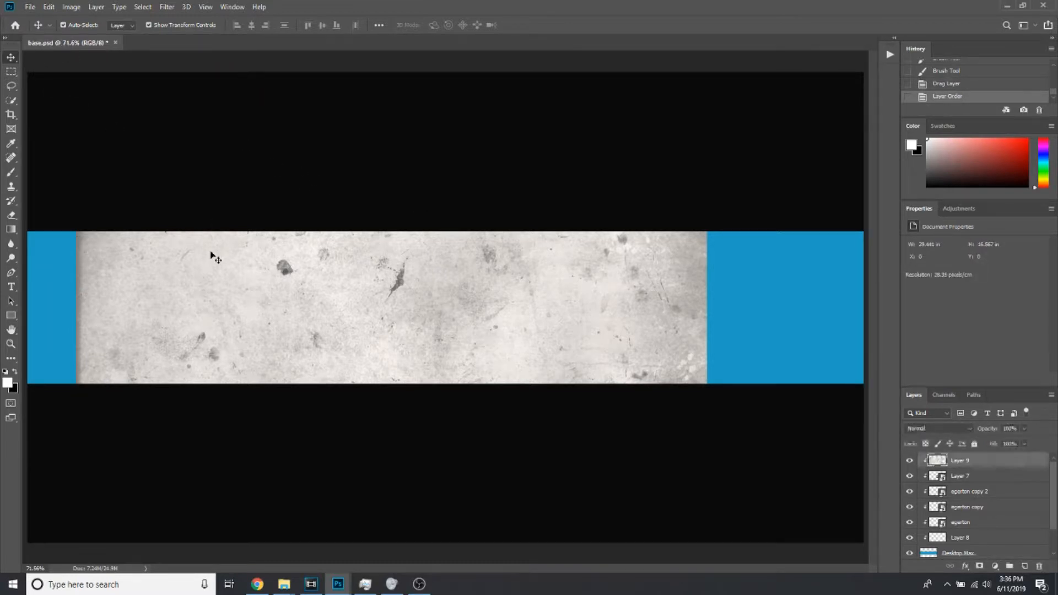
left_click(206, 8)
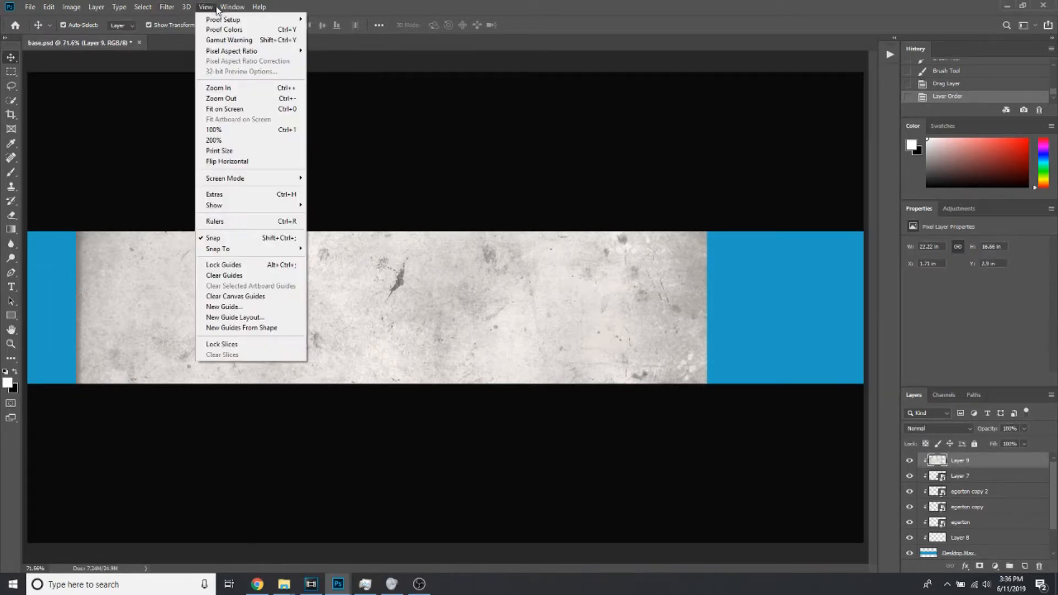
left_click(237, 194)
mouse_move(192, 267)
left_mouse_down()
mouse_move(138, 259)
mouse_move(192, 276)
left_mouse_up()
left_click_drag(259, 279, 164, 256)
left_click_drag(611, 132, 870, 113)
left_click(529, 25)
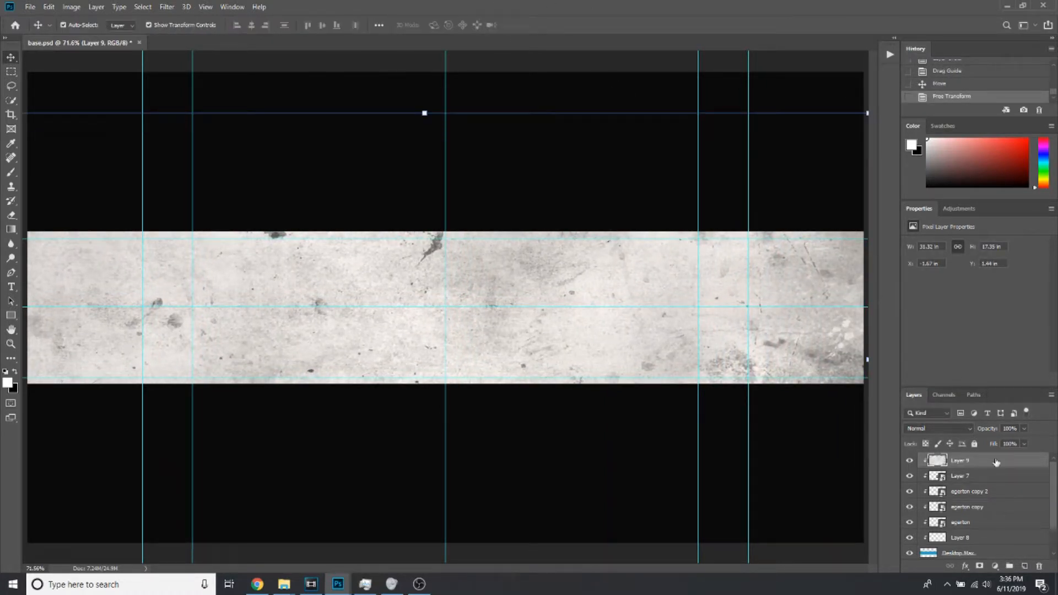
Try the Overlay blend mode on the texture layer, settle on Soft Light and lower the layer's opacity
left_click(937, 428)
left_click(929, 435)
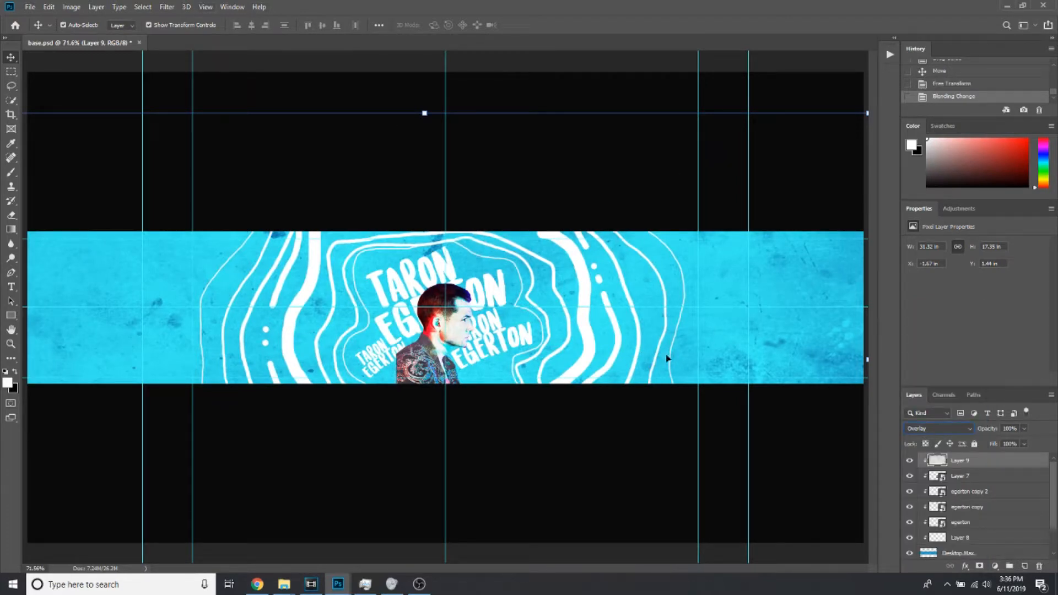
scroll(922, 432, "down", 2)
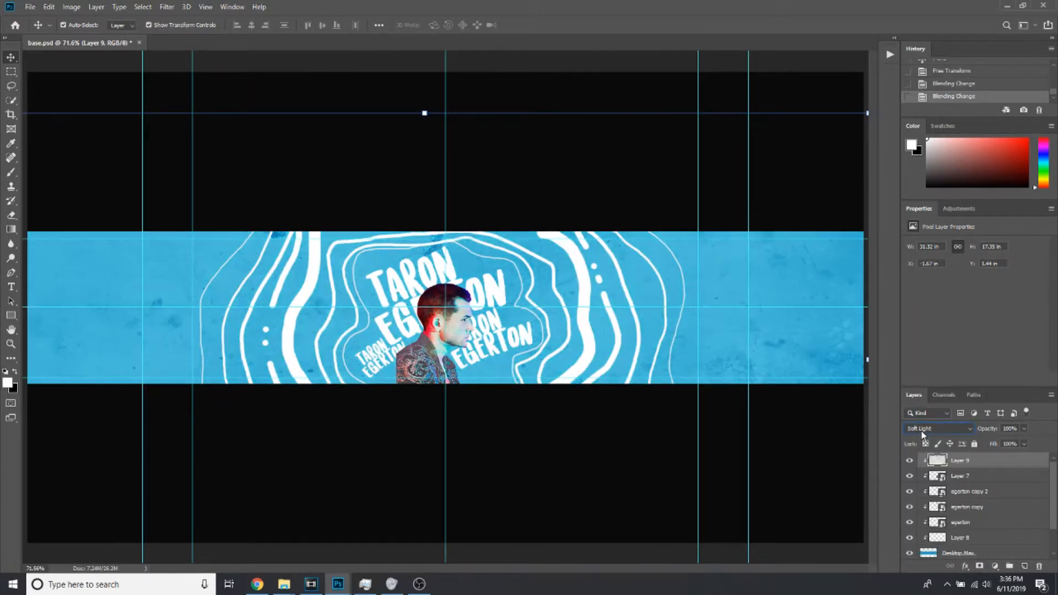
scroll(922, 431, "up", 1)
left_click_drag(986, 433, 975, 433)
Choose a light grey foreground colour and fill the blue background of the Desktop Max layer with it using the Paint Bucket
left_click(966, 475)
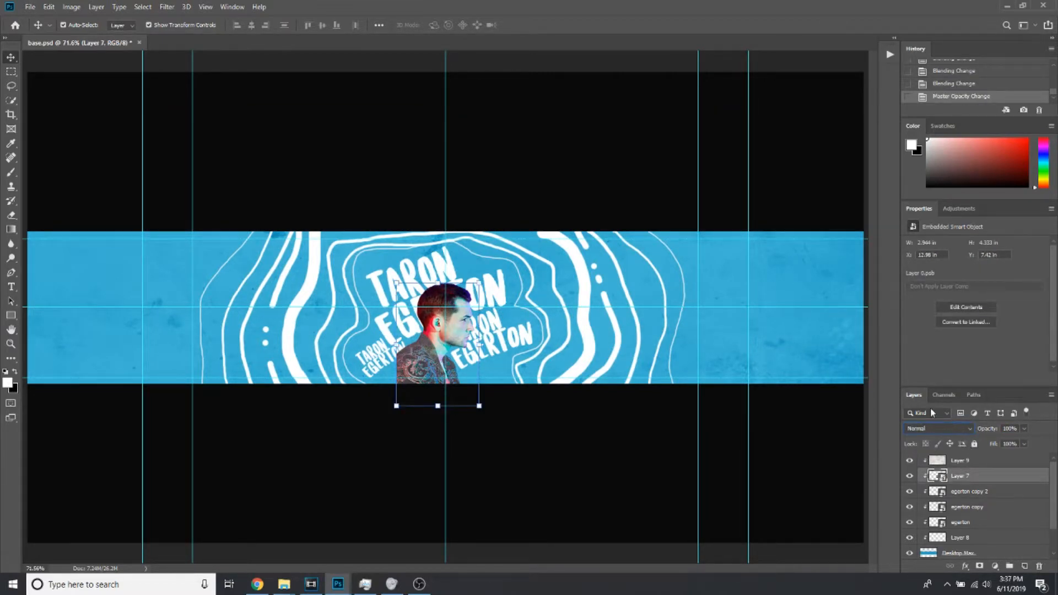
scroll(994, 493, "down", 1)
scroll(992, 496, "down", 1)
left_click(988, 521)
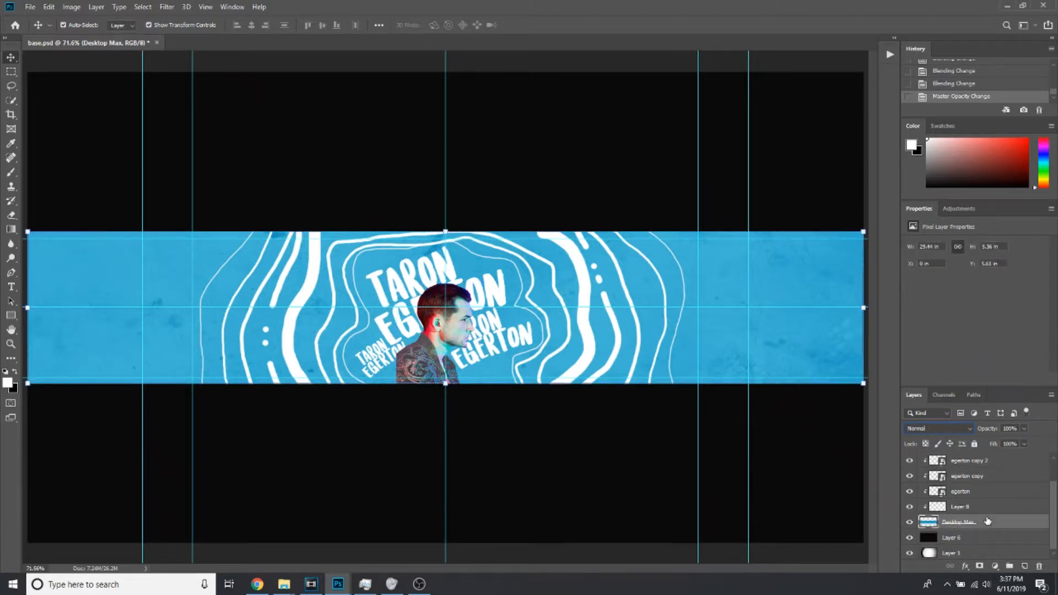
left_click(7, 380)
mouse_move(445, 193)
left_mouse_down()
mouse_move(359, 190)
mouse_move(322, 148)
mouse_move(304, 158)
left_mouse_up()
left_click(634, 129)
left_click(11, 229)
left_click(52, 241)
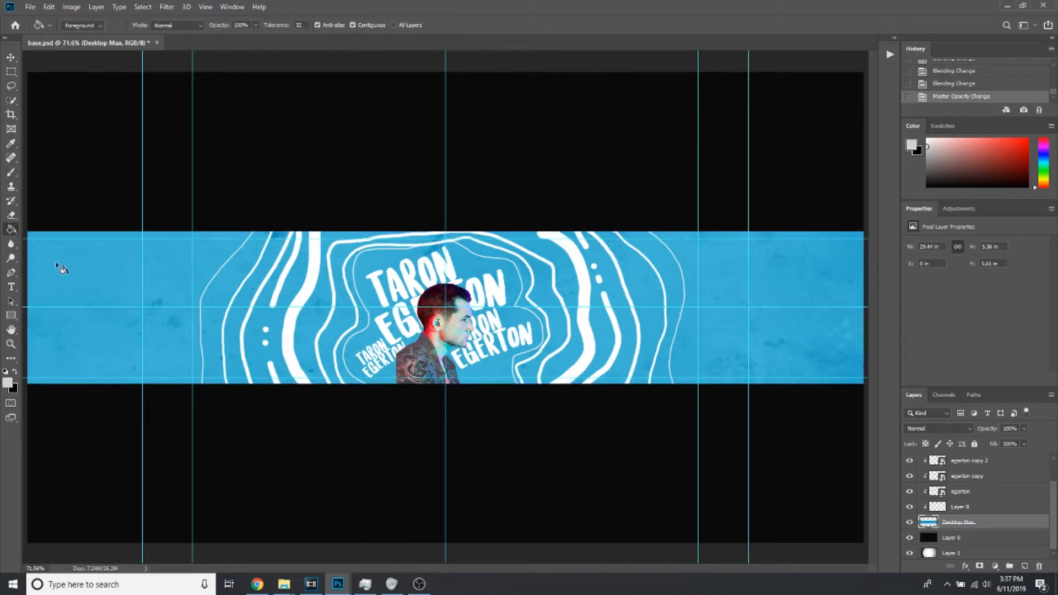
left_click(59, 268)
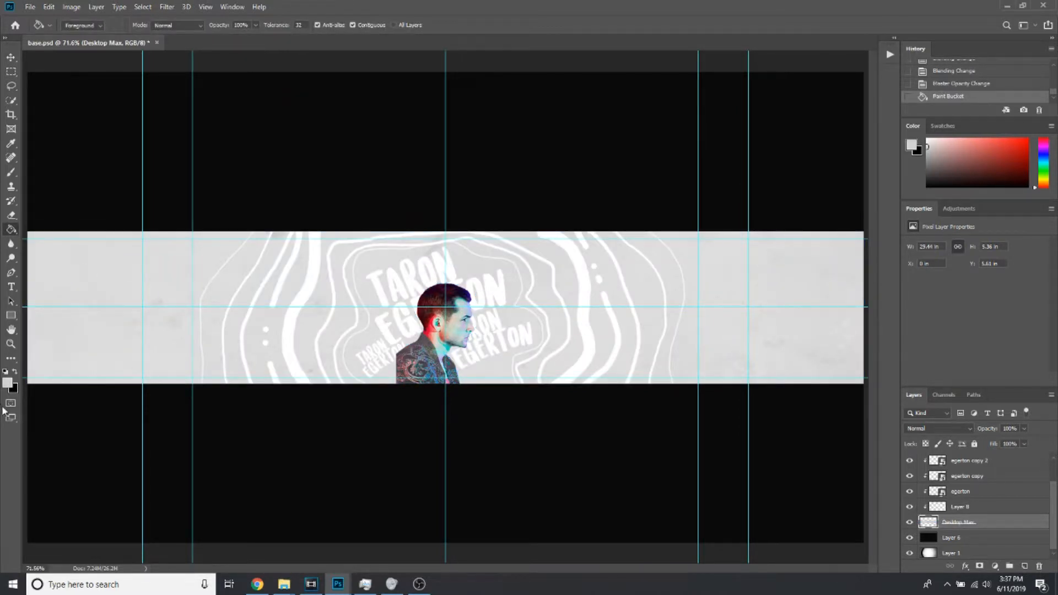
Darken the foreground colour to a medium grey, about #9d9d9d, and refill the Desktop Max background with it
left_click(7, 383)
left_click_drag(383, 167, 384, 172)
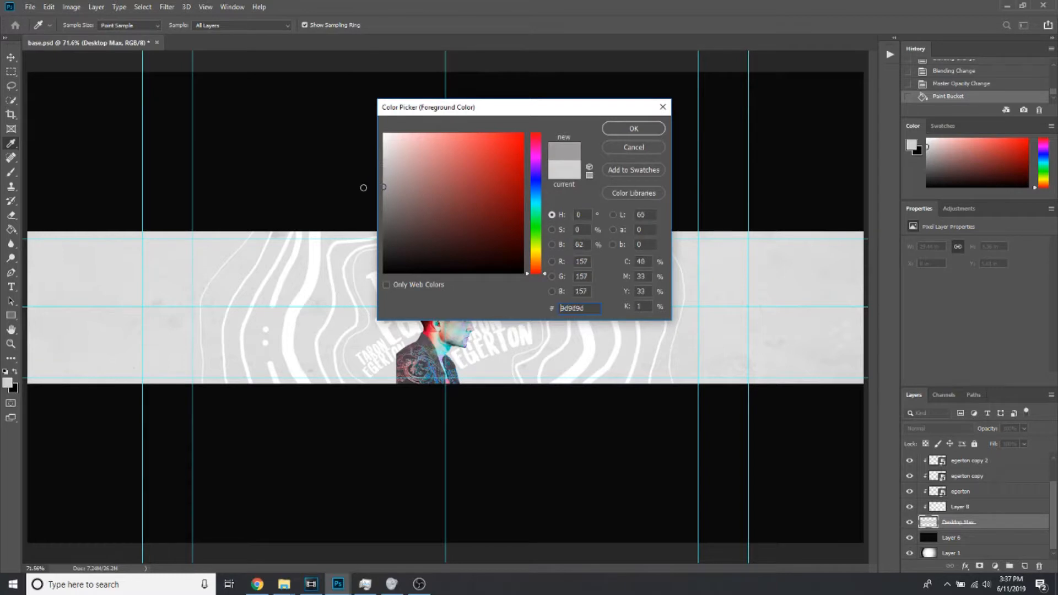
left_click(634, 128)
left_click(758, 273)
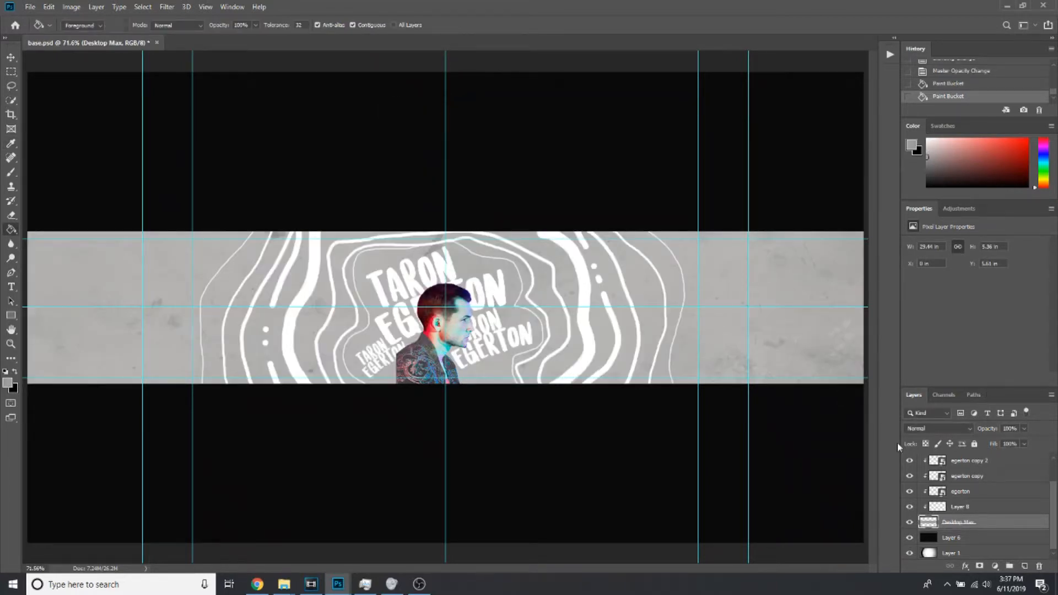
Select the portrait's layer, Layer 7, and toggle its visibility off and on to check it
scroll(957, 495, "up", 1)
left_click(971, 509)
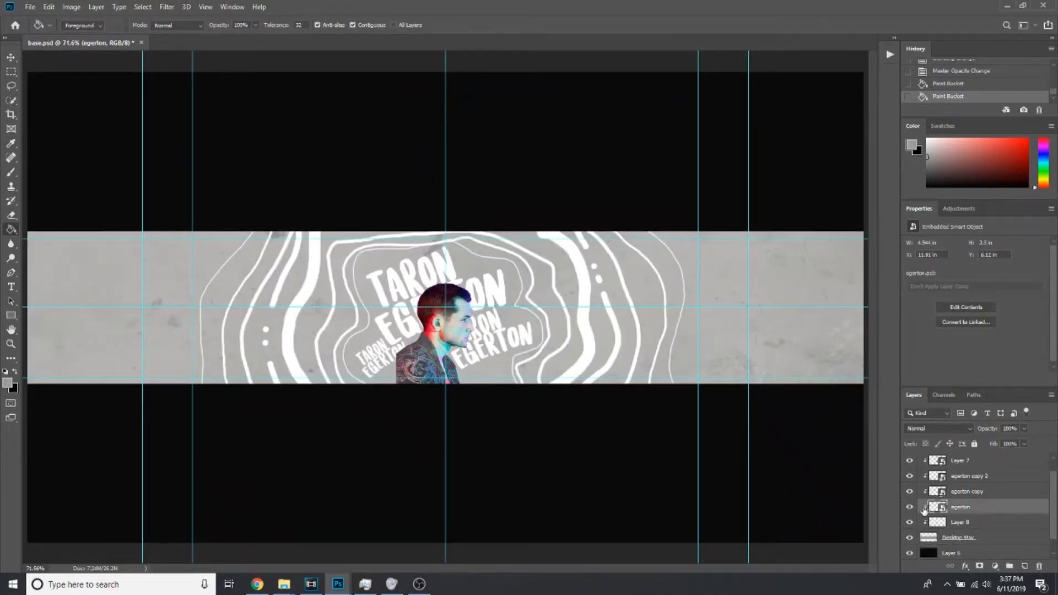
left_click(970, 462)
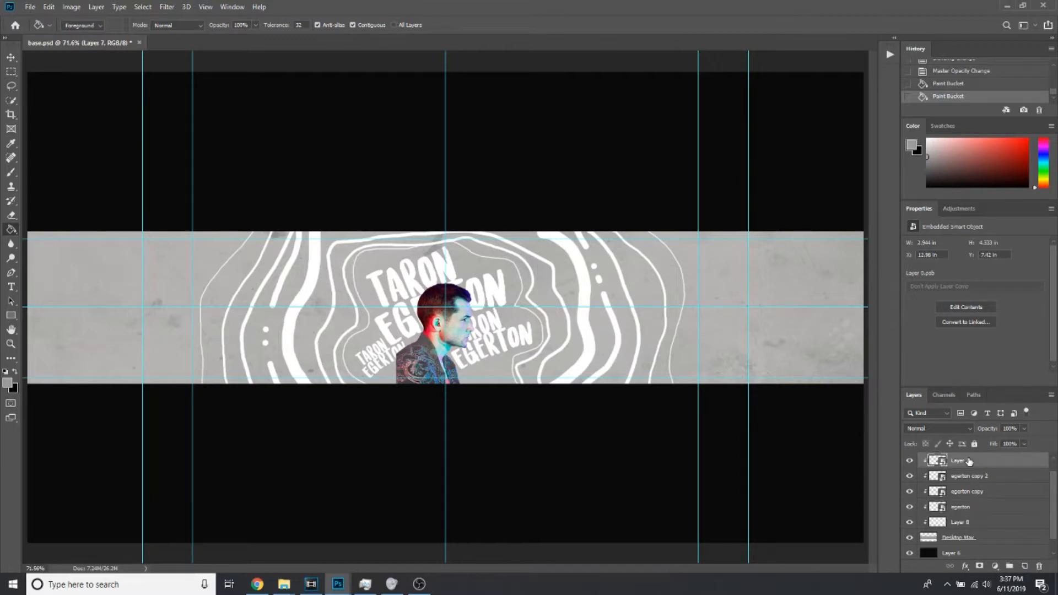
left_click(909, 461)
left_click(910, 461)
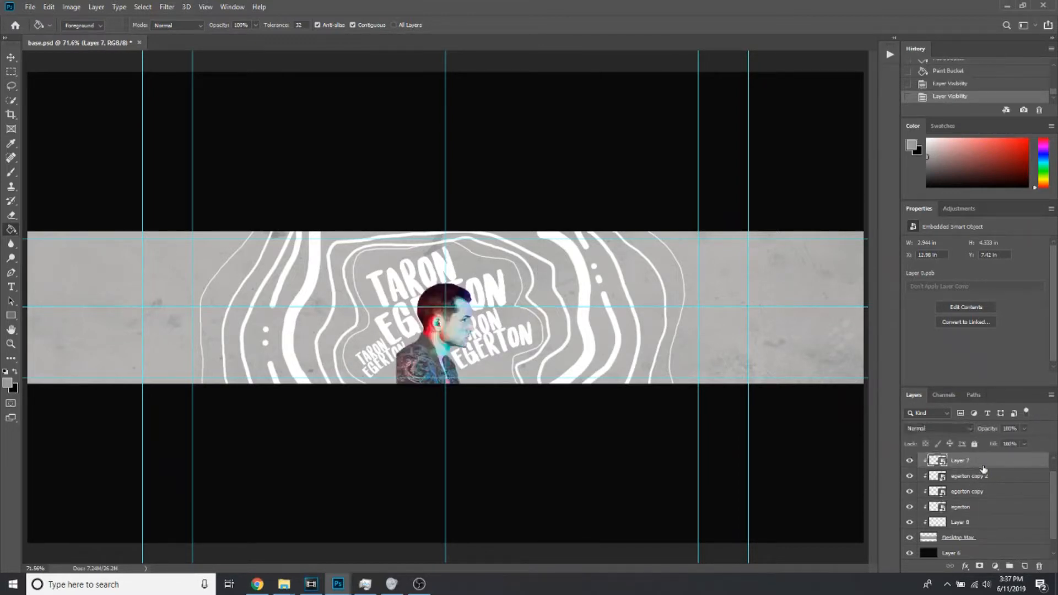
left_click(967, 568)
left_click(946, 569)
left_click(995, 568)
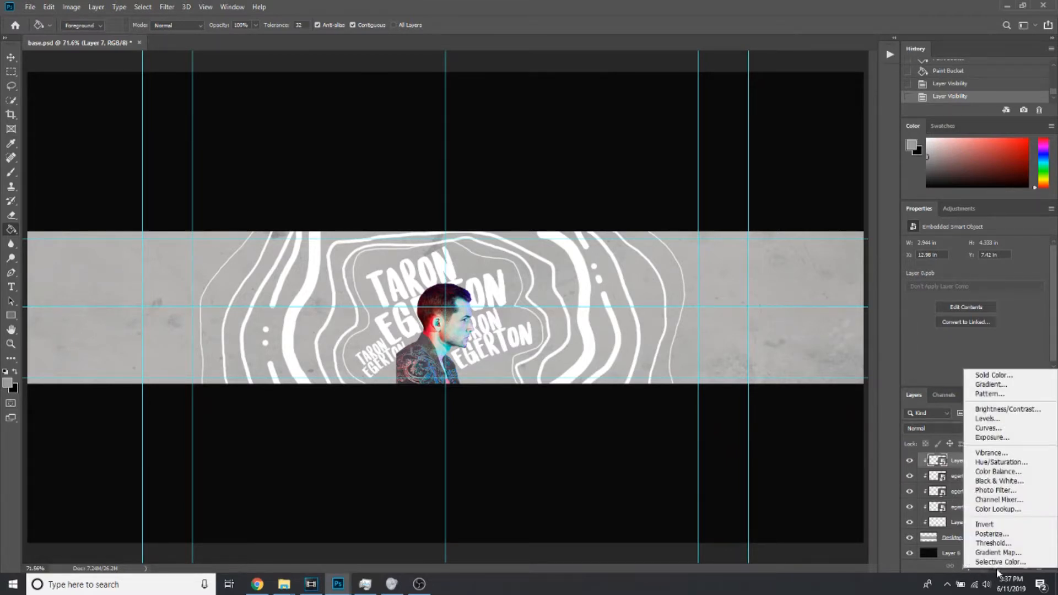
left_click(998, 572)
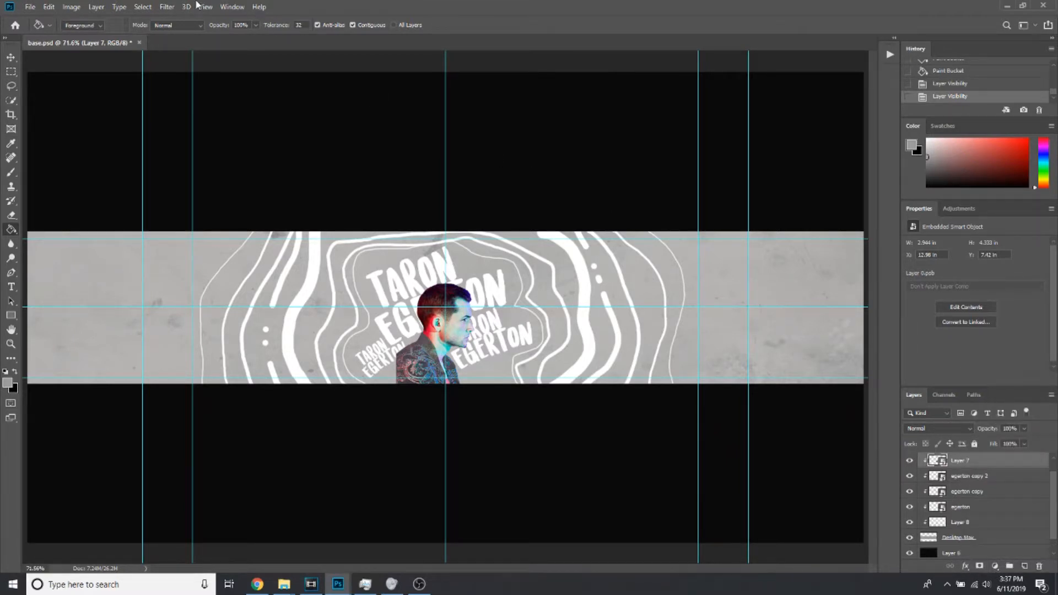
Apply a Black & White adjustment to the portrait with Reds 57, Yellows 70, Greens 89 and Cyans 34
left_click(71, 6)
mouse_move(161, 37)
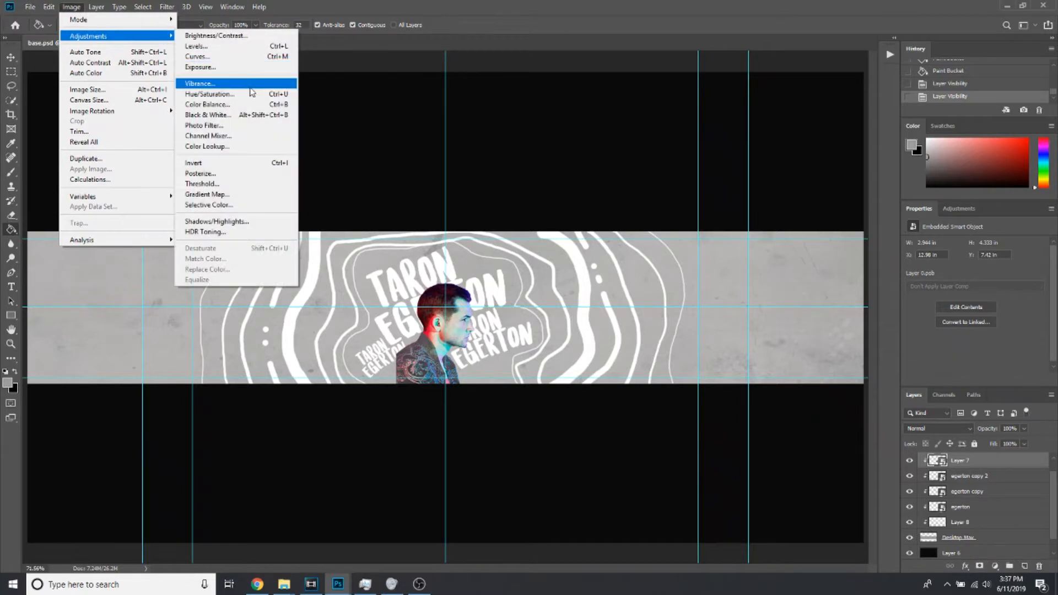
left_click(249, 115)
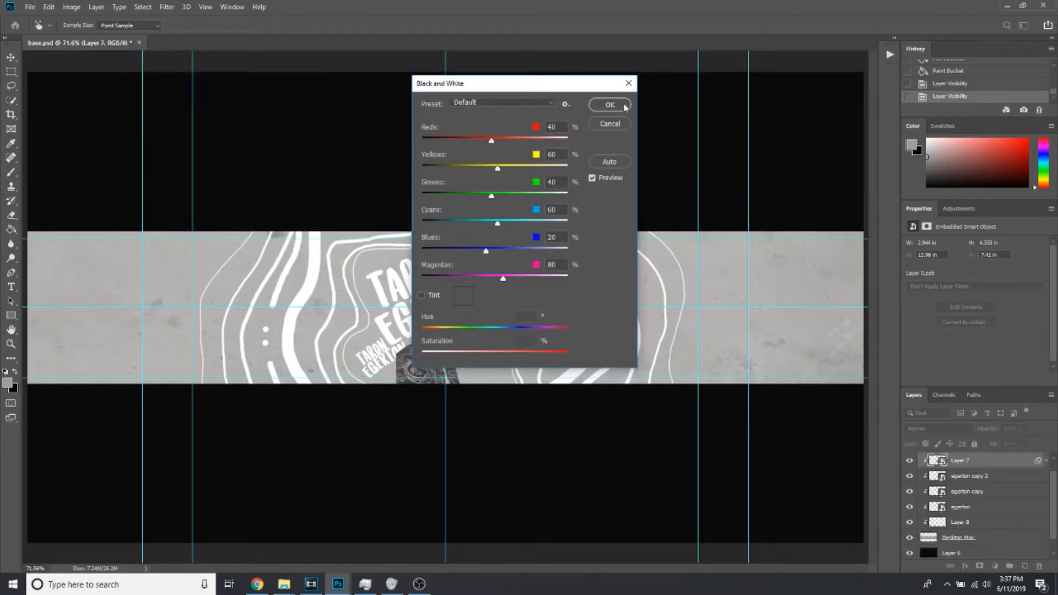
left_click_drag(570, 87, 727, 103)
left_click_drag(646, 158, 648, 241)
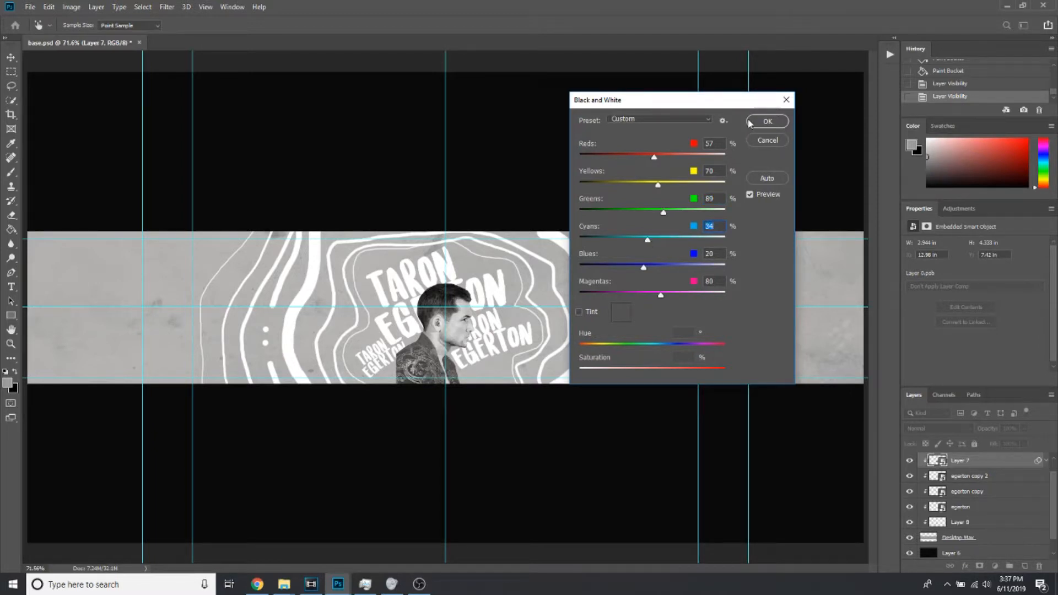
left_click(767, 121)
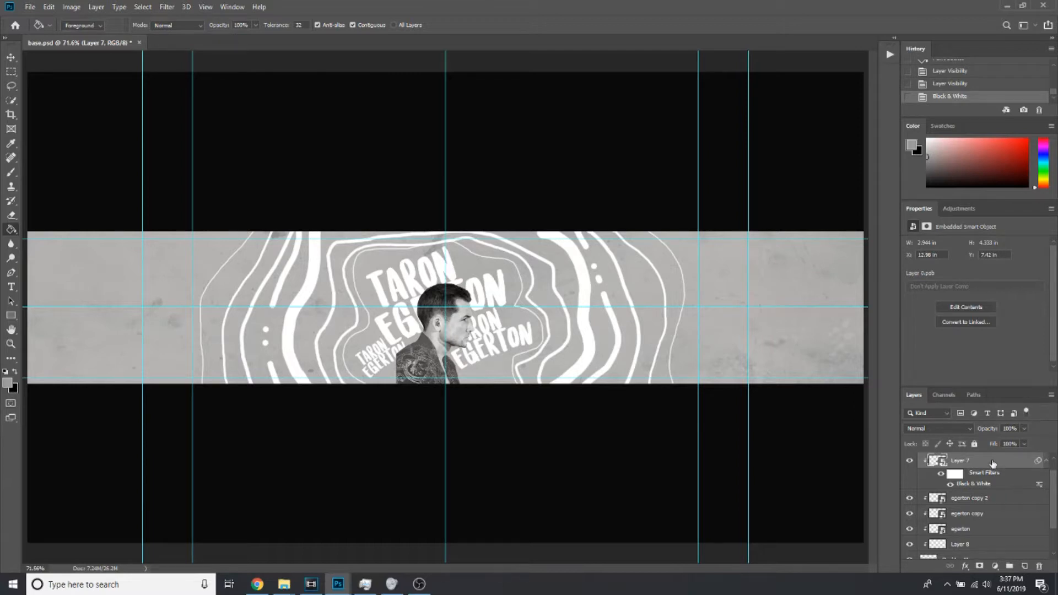
Add a Gradient Map adjustment layer above the portrait layer, clipped to the banner
left_click(965, 566)
key("Escape")
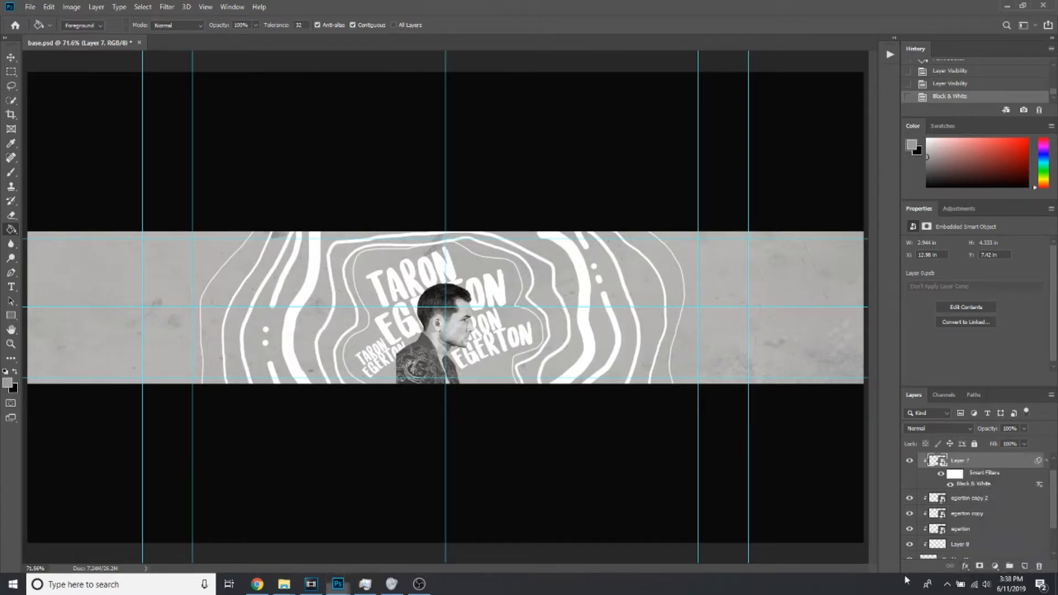
left_click(994, 568)
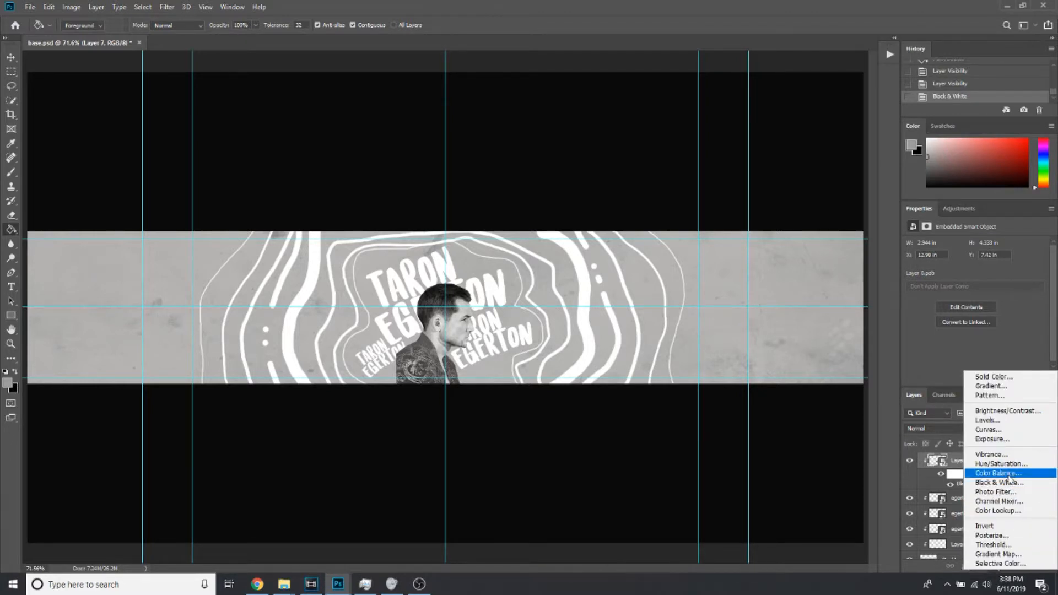
left_click(1014, 555)
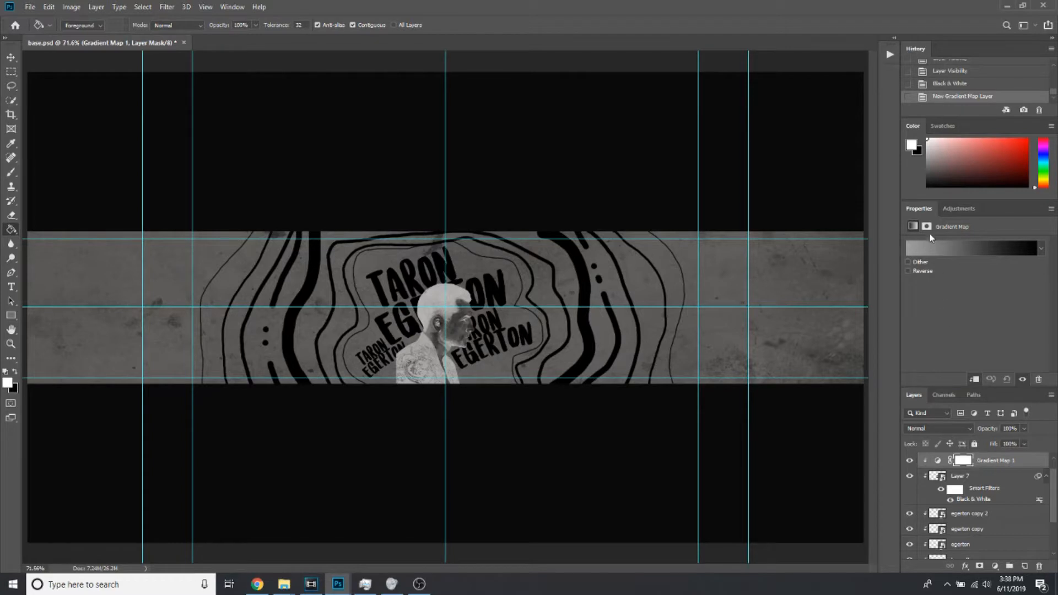
Set the gradient map's starting colour stop, at location 0, to a purple of about #a553b7
left_click(932, 247)
left_click_drag(573, 86, 789, 141)
double_click(628, 343)
left_click_drag(521, 110, 675, 139)
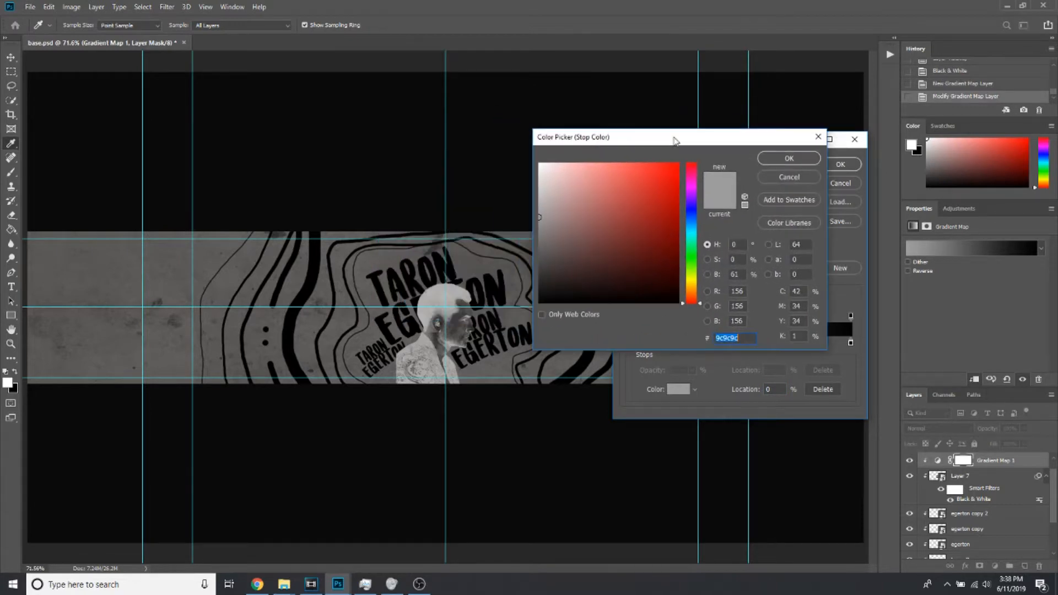
left_click(570, 223)
left_click_drag(570, 224, 642, 205)
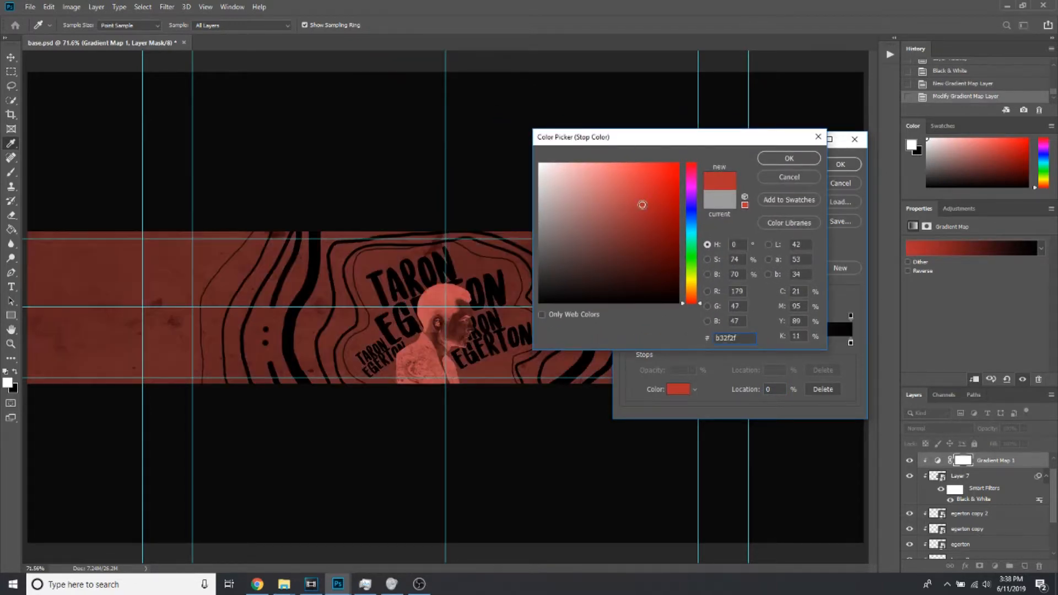
left_click(616, 202)
left_click_drag(691, 232, 697, 193)
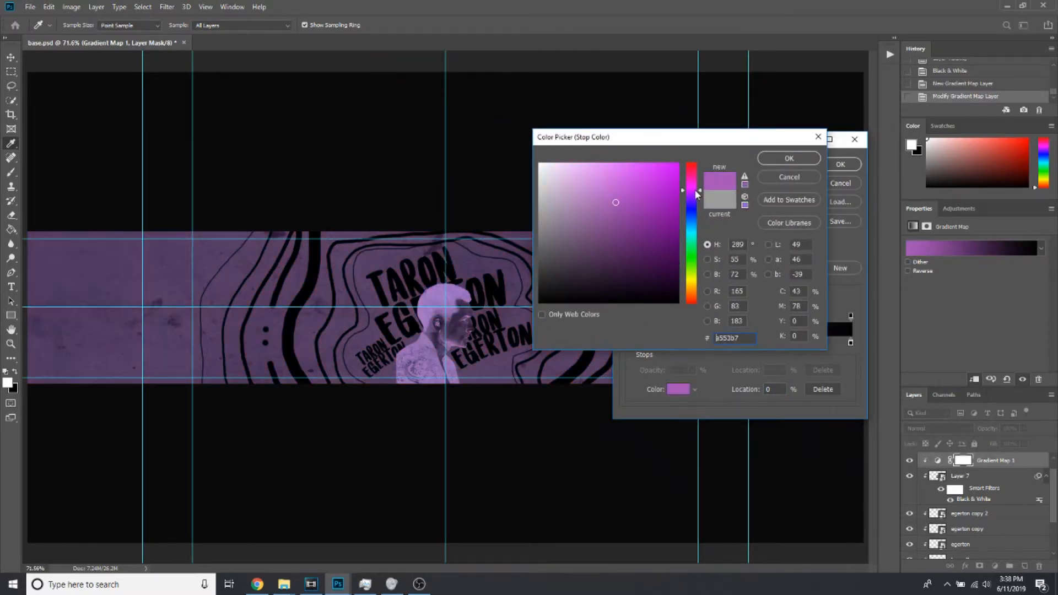
left_click(790, 158)
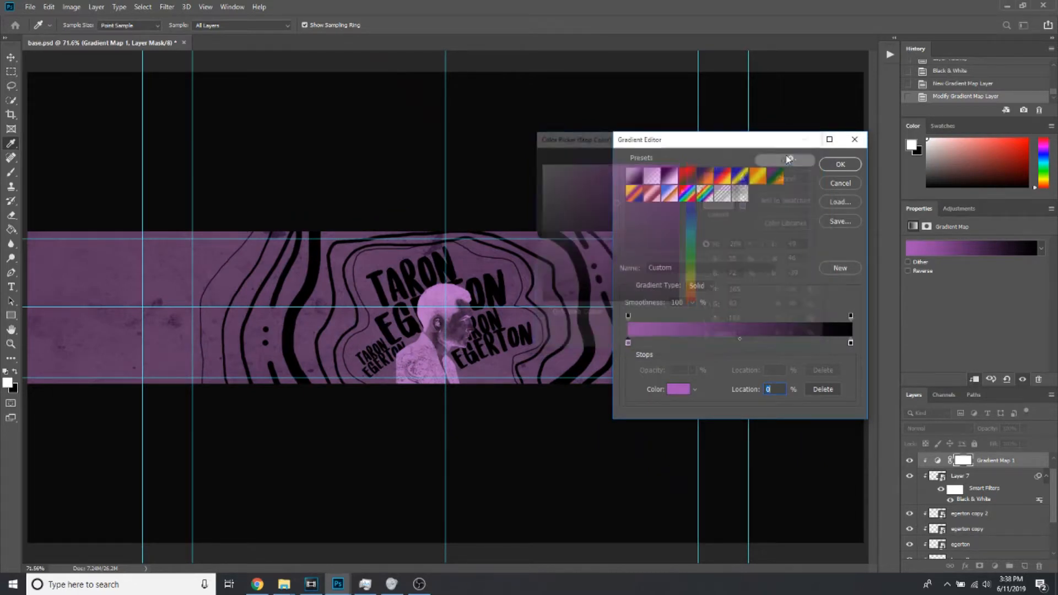
Try a bright cyan, #2affe3, for the gradient map's ending colour stop at location 100
double_click(850, 343)
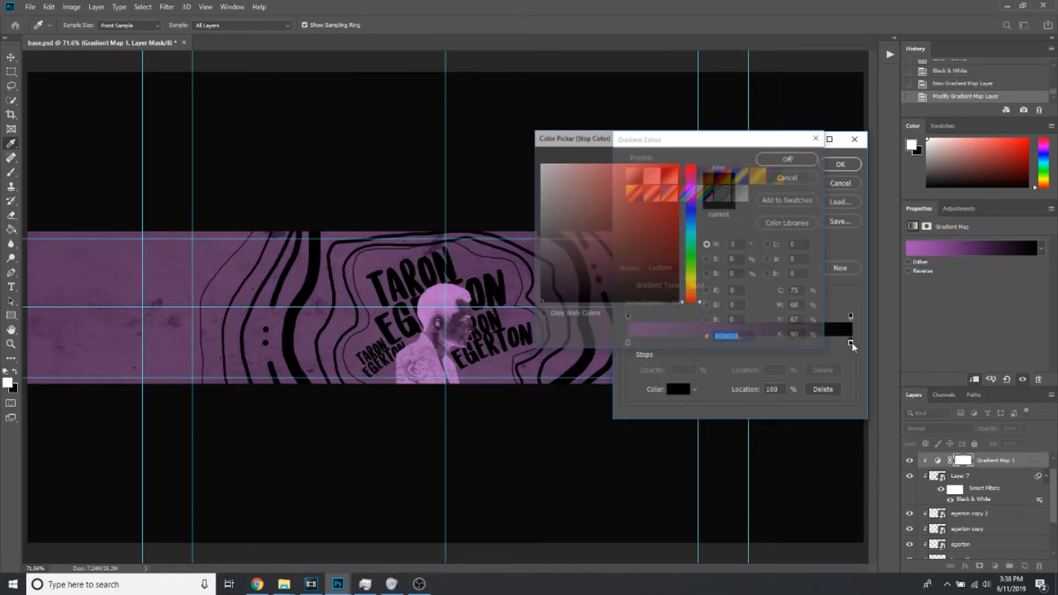
left_click_drag(693, 291, 694, 286)
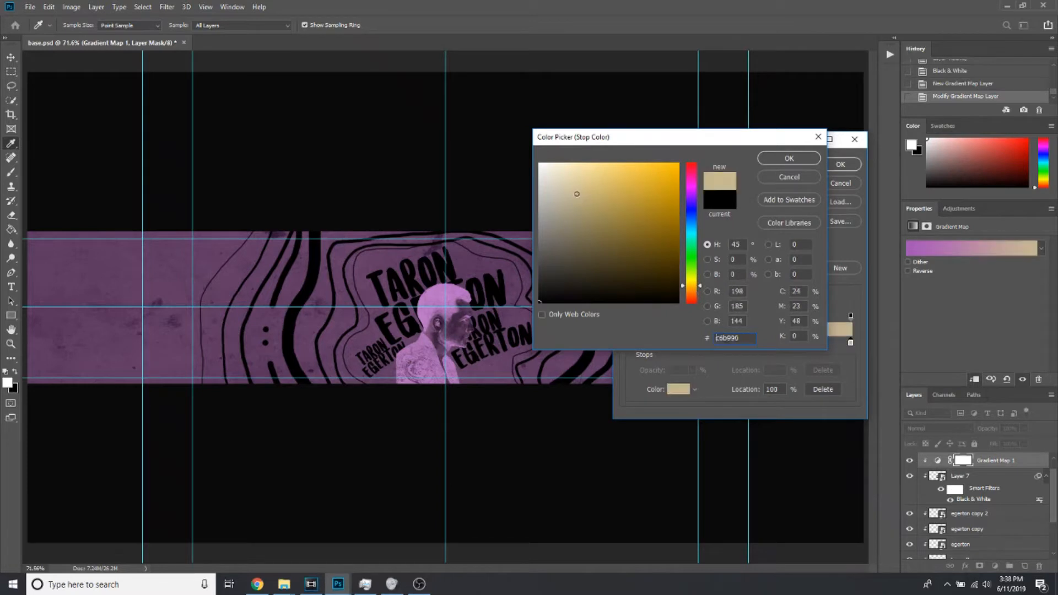
left_click(574, 191)
mouse_move(574, 191)
left_mouse_down()
mouse_move(570, 231)
mouse_move(567, 186)
left_mouse_up()
mouse_move(693, 229)
left_mouse_down()
mouse_move(685, 195)
mouse_move(686, 233)
left_mouse_up()
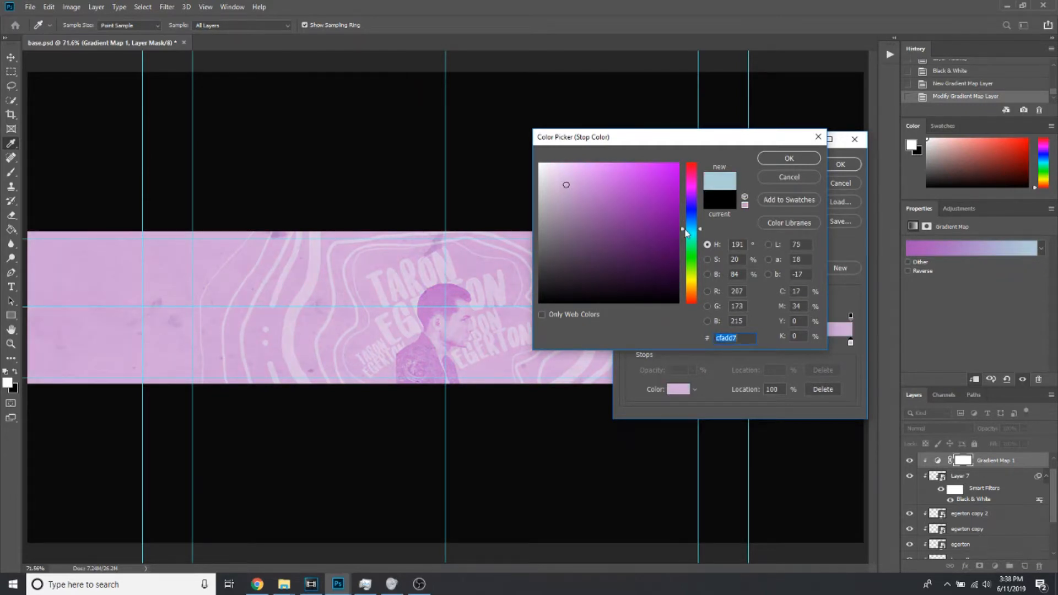
mouse_move(625, 141)
left_mouse_down()
mouse_move(678, 162)
mouse_move(774, 163)
left_mouse_up()
mouse_move(686, 241)
left_mouse_down()
mouse_move(839, 232)
mouse_move(794, 284)
mouse_move(811, 306)
mouse_move(806, 185)
left_mouse_up()
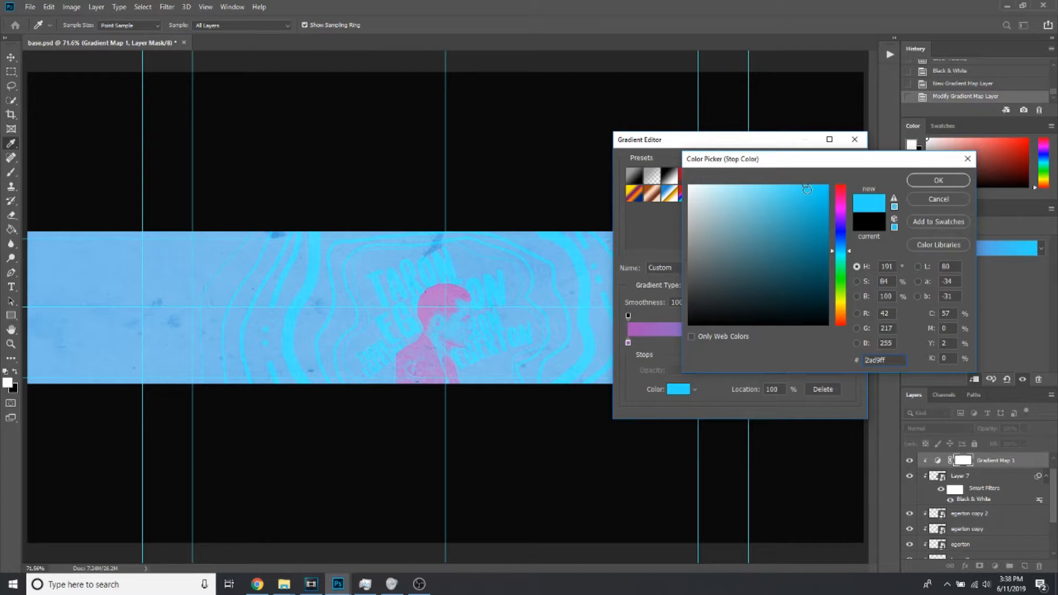
left_click_drag(847, 250, 848, 258)
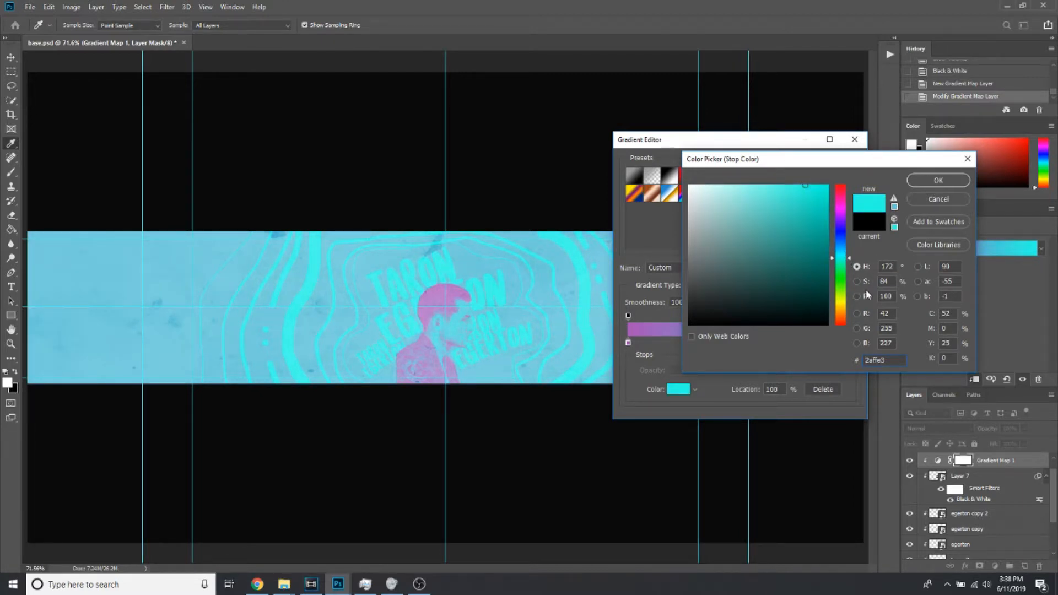
Set the gradient map's ending colour stop, at location 100, to a pale yellow
left_click(844, 301)
left_click_drag(843, 300, 843, 297)
left_click(737, 195)
left_click(840, 313)
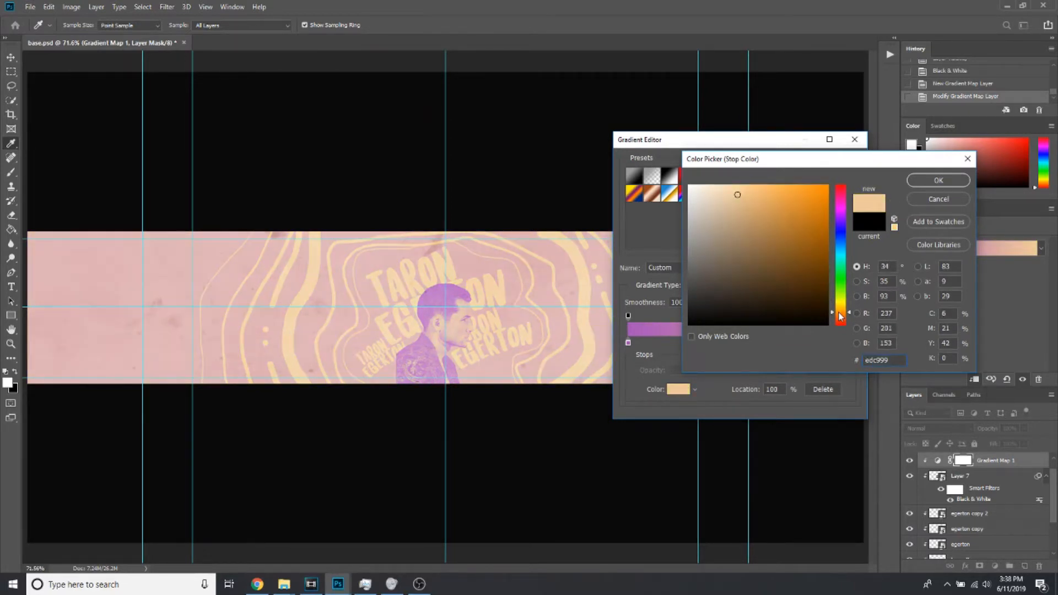
left_click(843, 302)
left_click(921, 179)
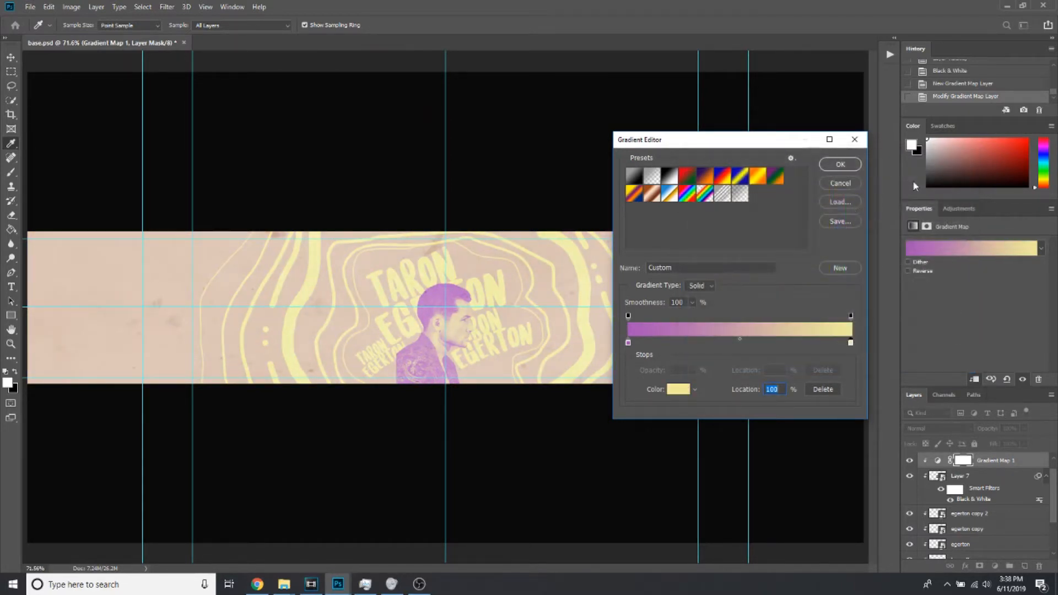
Set the gradient map's starting colour stop, at location 0, to a dark purple, #541f59
left_click(628, 342)
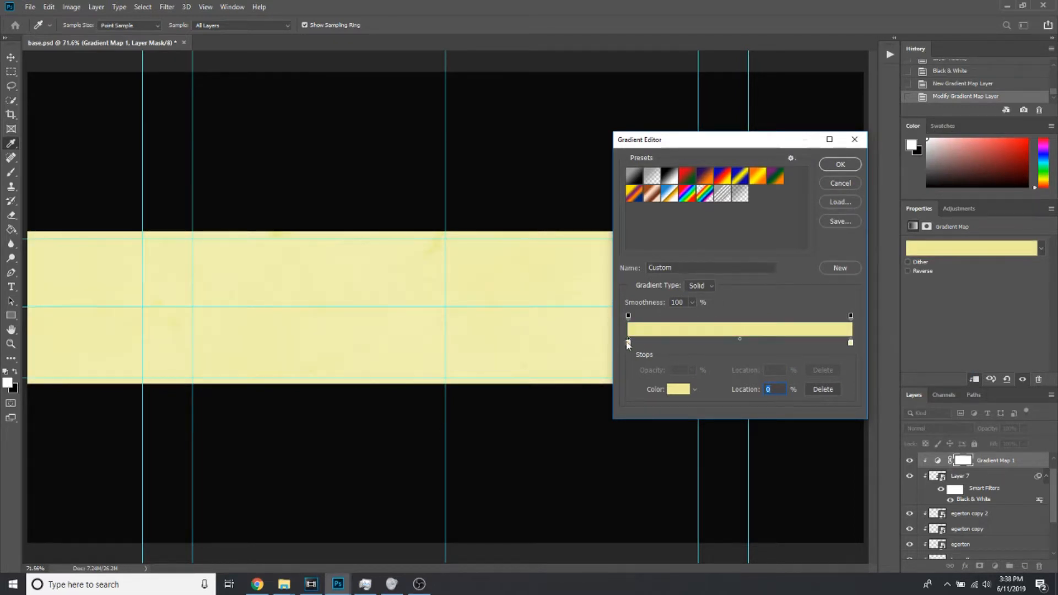
key("ctrl+z")
double_click(628, 343)
left_click(780, 276)
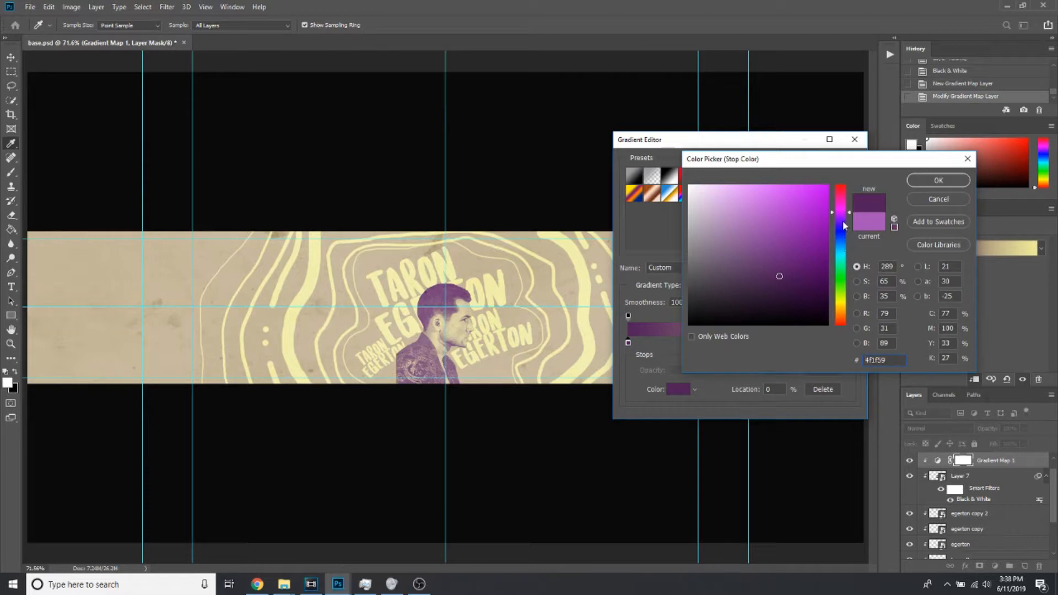
left_click(844, 264)
left_click_drag(843, 267, 844, 208)
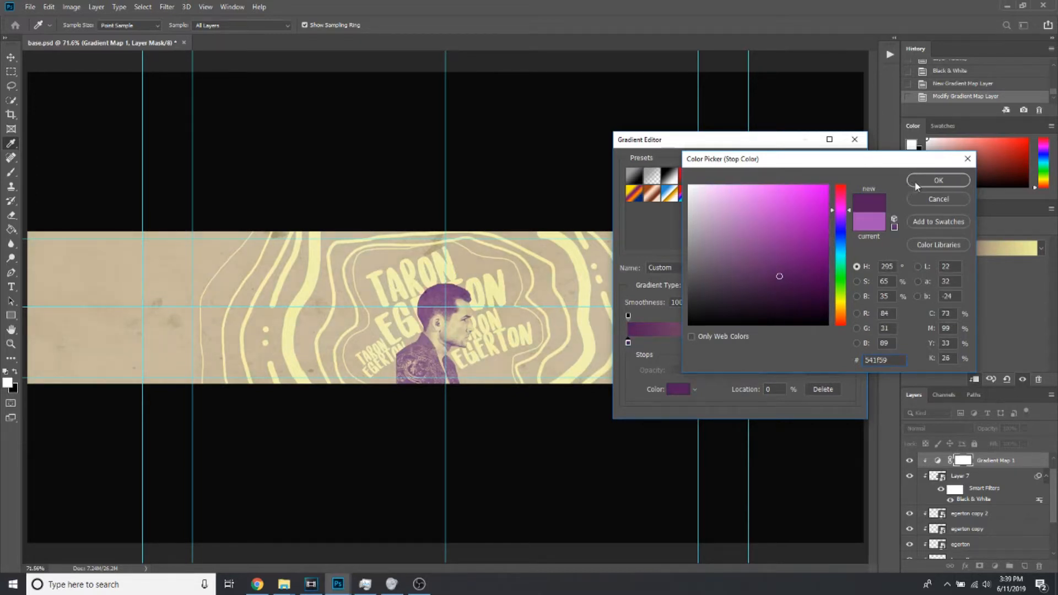
left_click(933, 180)
Move the gradient's dark purple starting stop to a location of about 6%
left_click(847, 346)
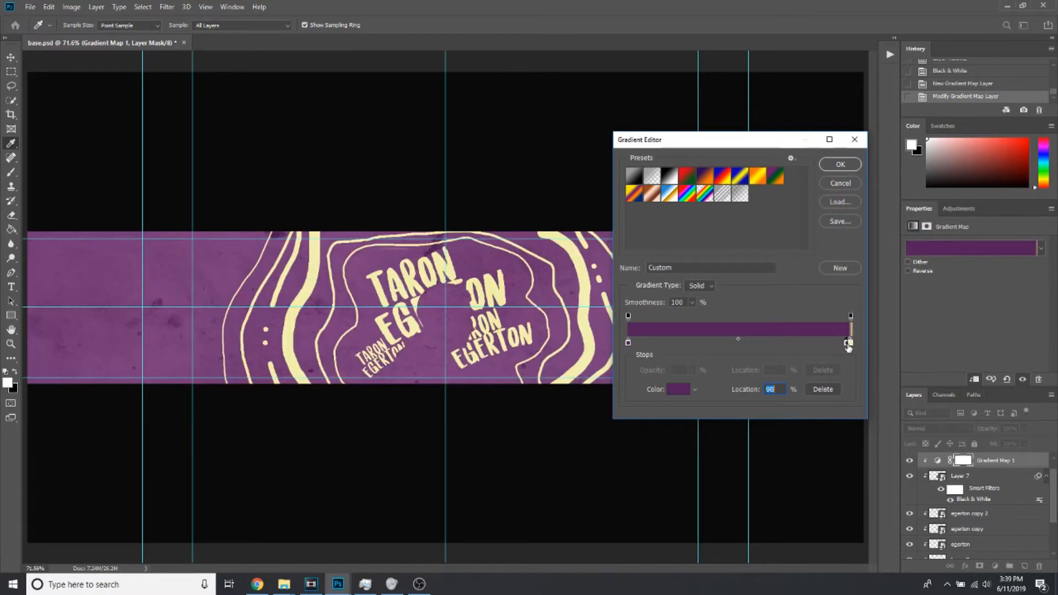
key("ctrl+z")
left_click_drag(629, 344, 689, 350)
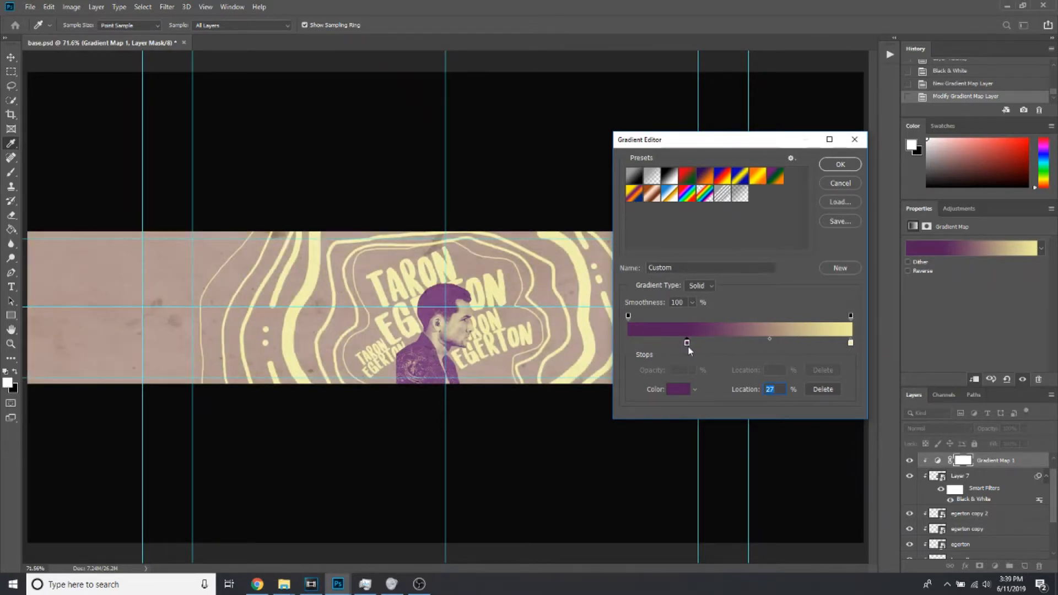
left_click_drag(689, 346, 589, 347)
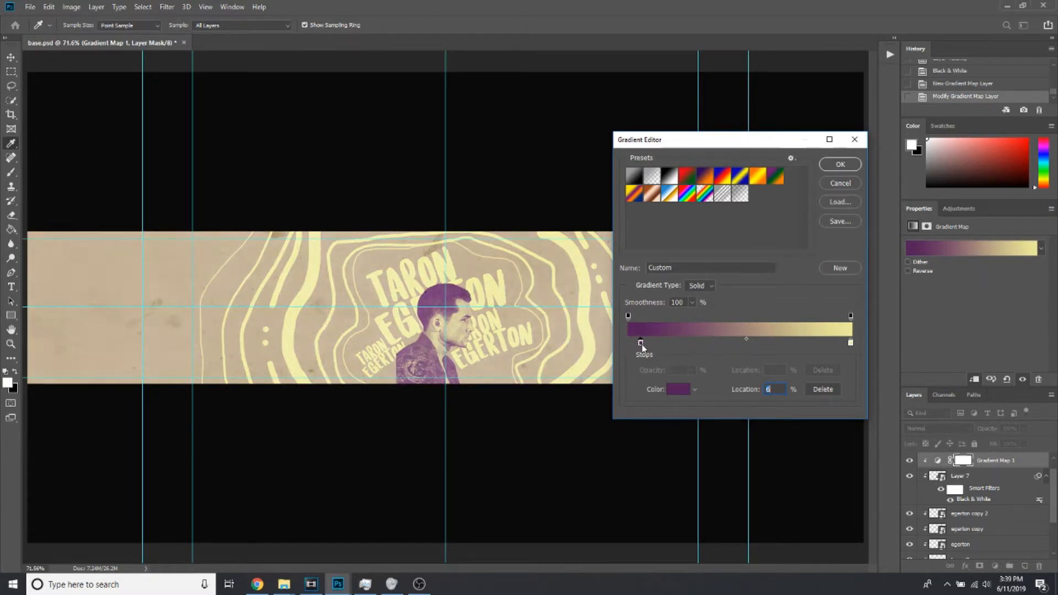
Change the gradient's ending colour stop to a pale yellow-green, #d2ed99
double_click(851, 343)
mouse_move(844, 285)
left_mouse_down()
mouse_move(840, 188)
mouse_move(843, 298)
left_mouse_up()
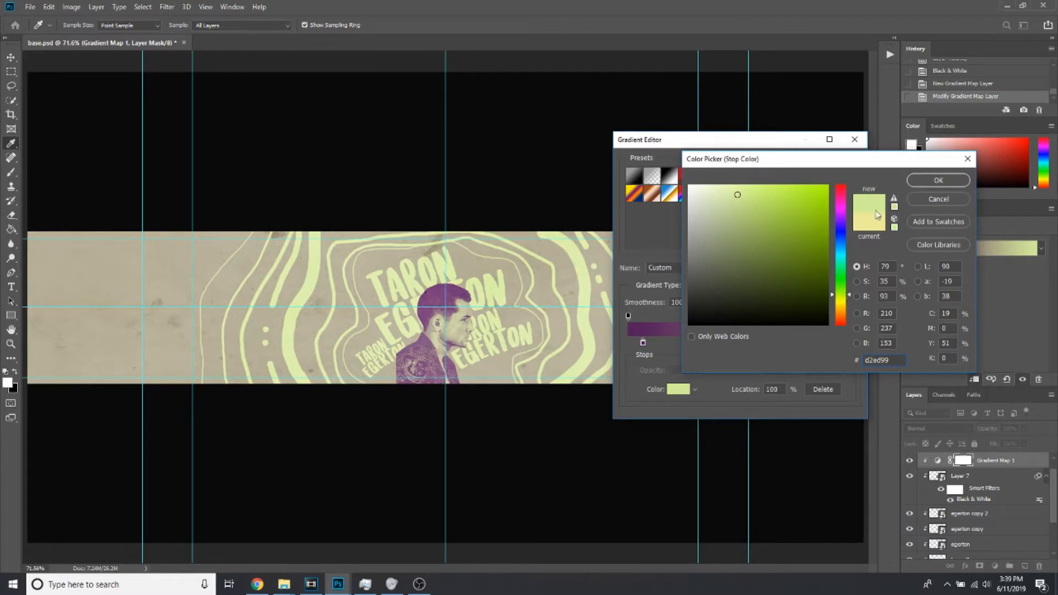
left_click(923, 181)
Save the gradient as a GRD preset file named duotone and accept the edited gradient
left_click(841, 221)
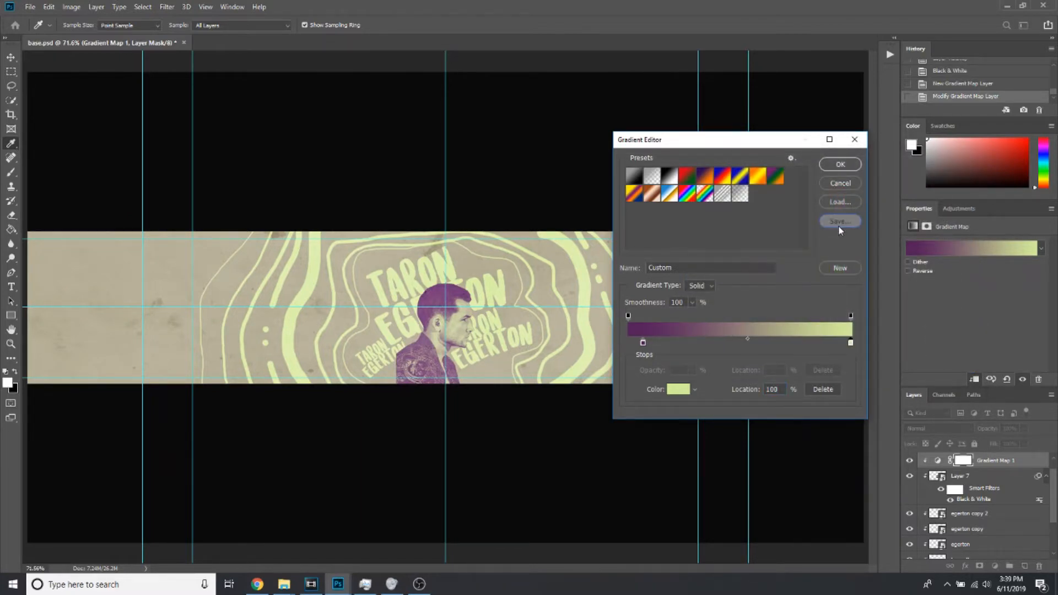
type("duot")
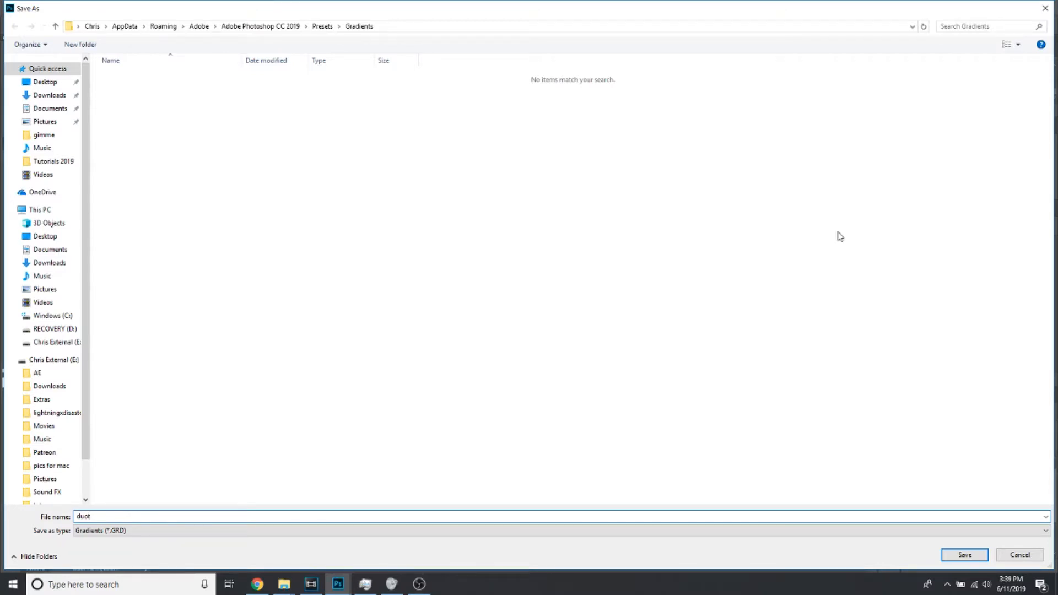
type("one1")
left_click(966, 555)
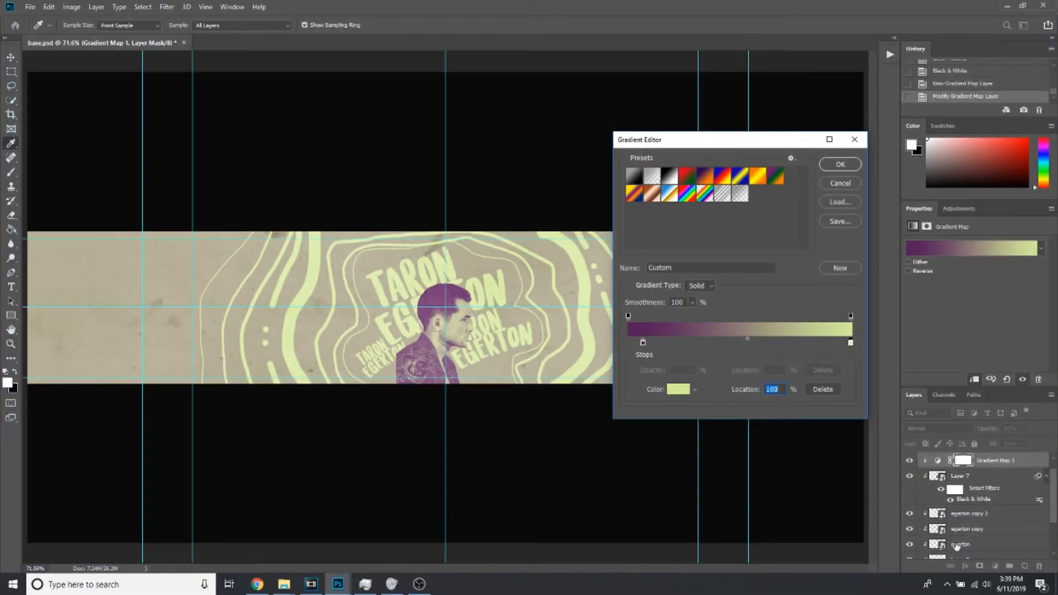
left_click(833, 169)
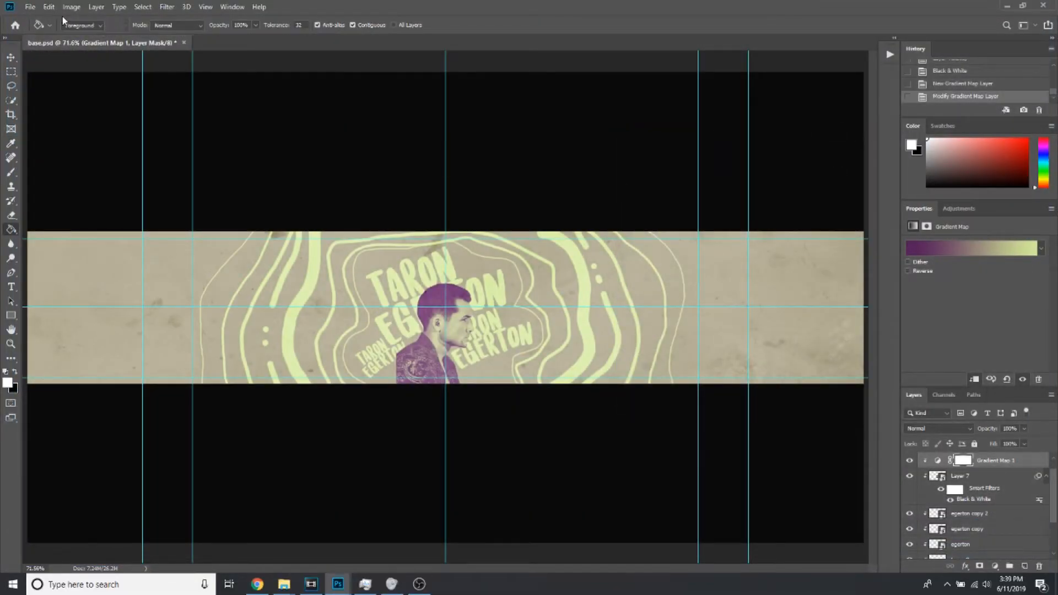
Add a Hue/Saturation adjustment layer above the gradient map and shift its hue to -180
left_click(96, 5)
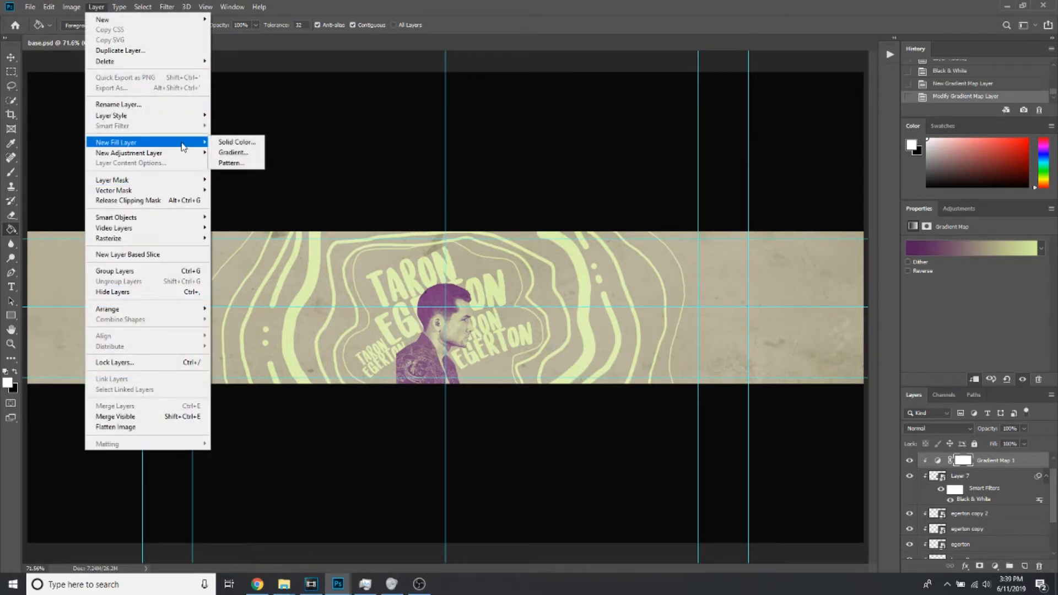
mouse_move(185, 156)
left_click(259, 214)
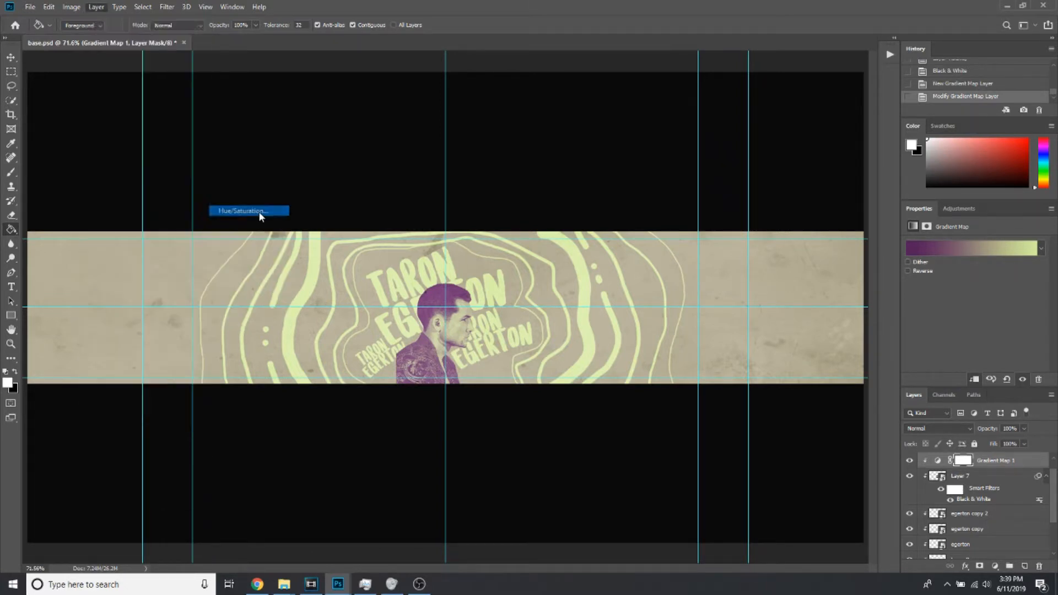
left_click(605, 172)
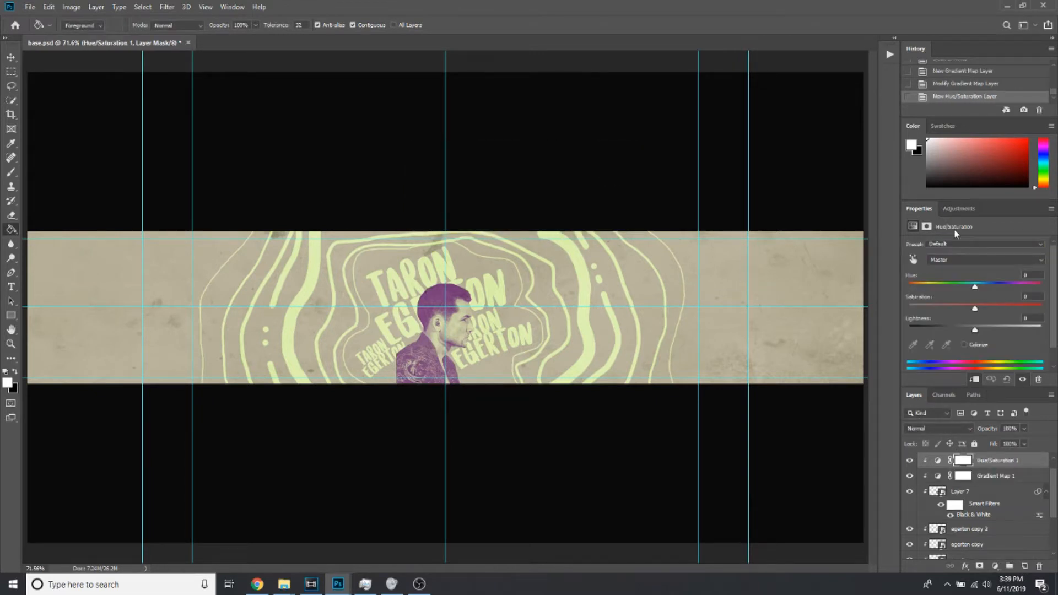
left_click_drag(973, 284, 898, 278)
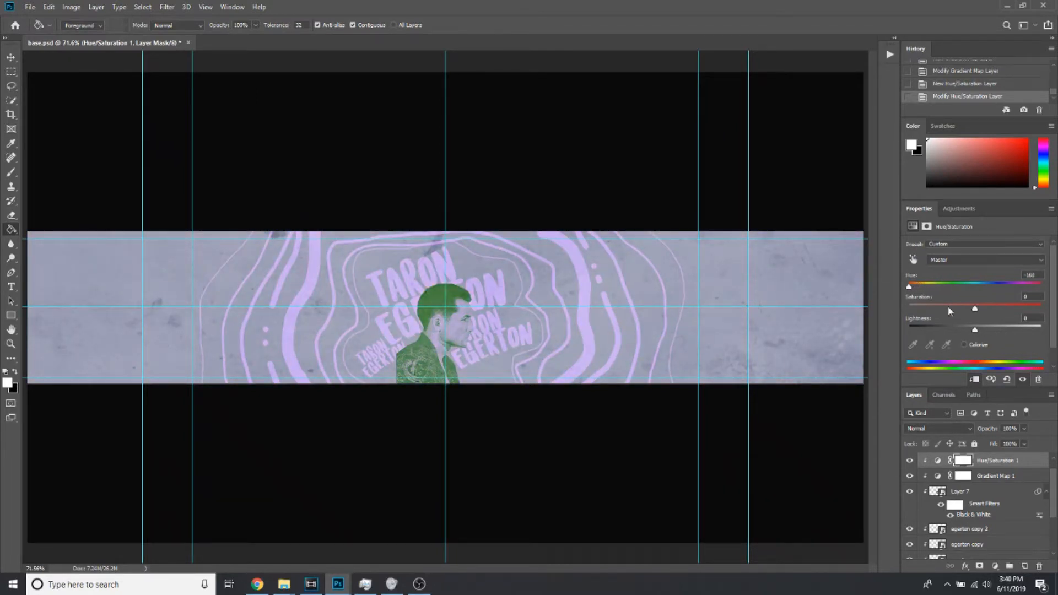
Delete the Hue/Saturation adjustment layer together with its mask
left_click(1039, 566)
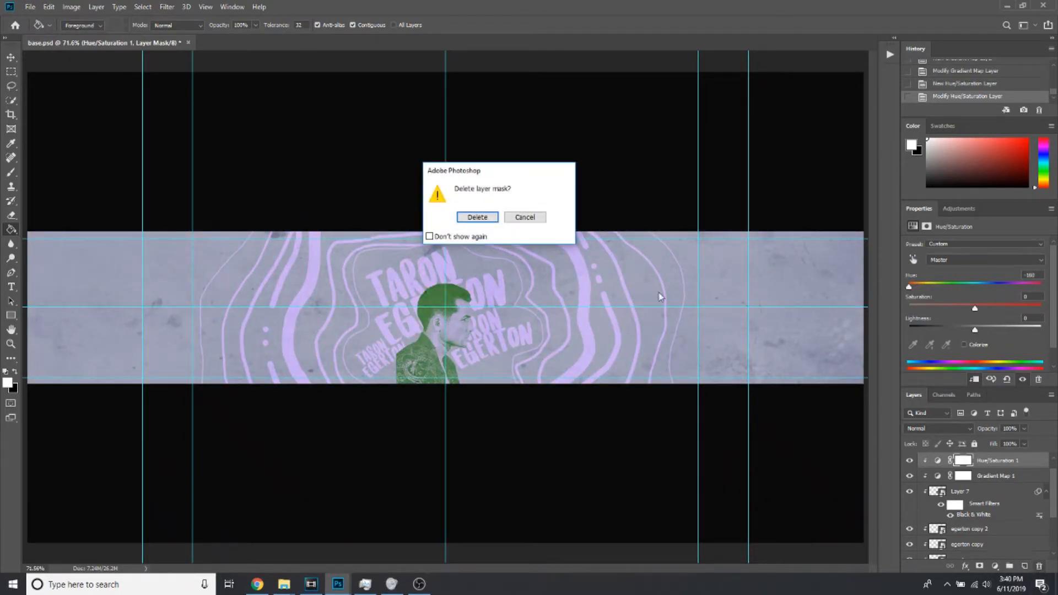
left_click(477, 217)
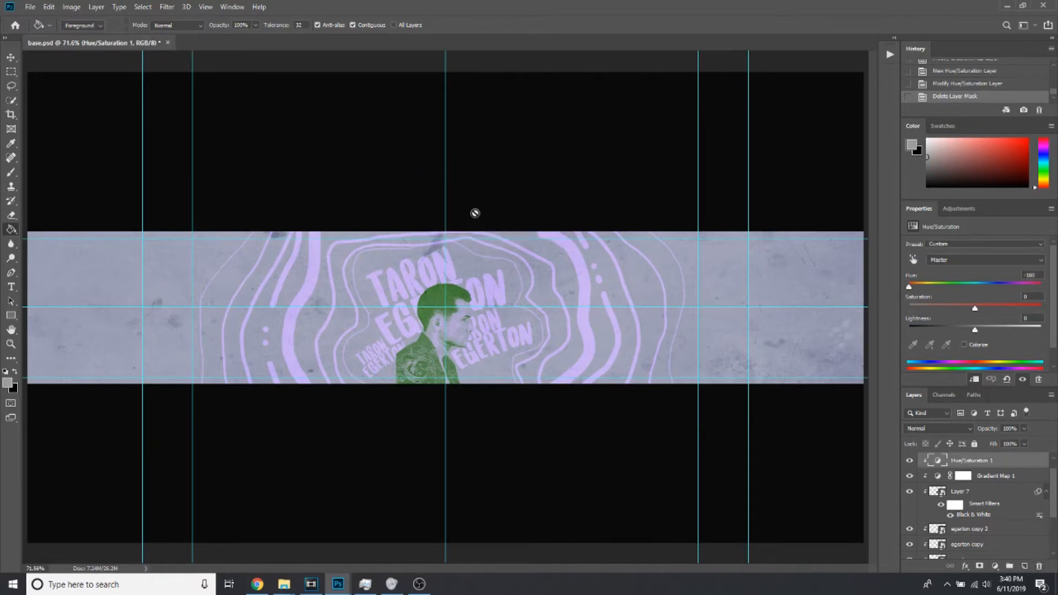
left_click(1040, 566)
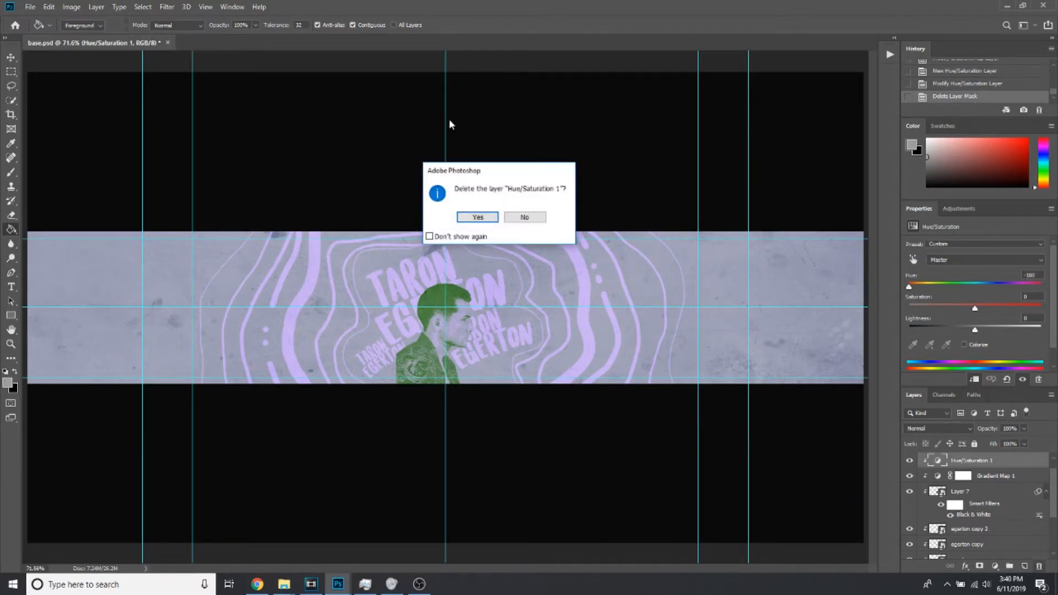
left_click(488, 217)
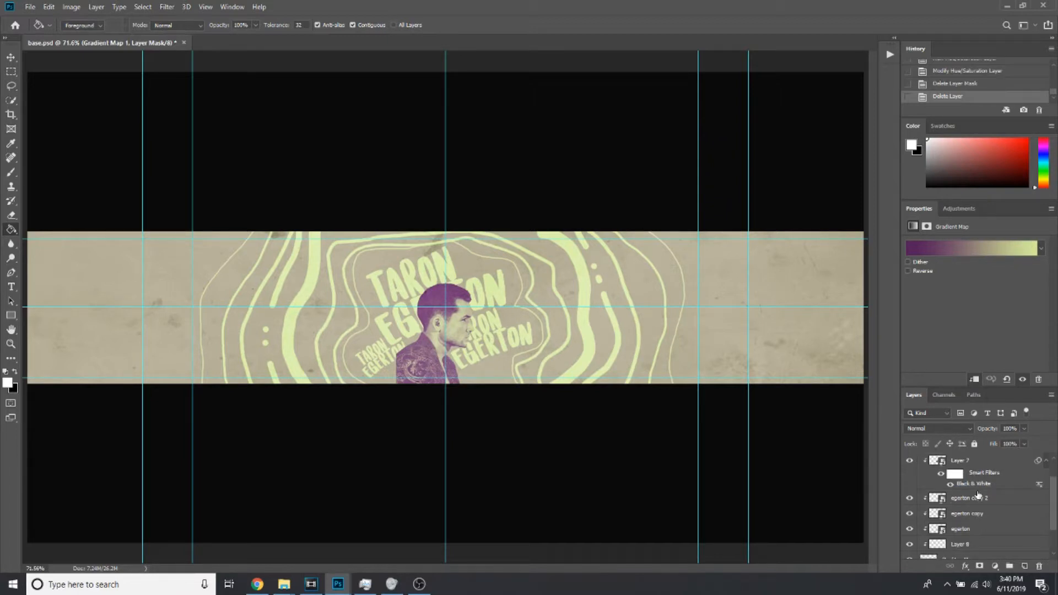
Toggle the visibility of the portrait's layer, Layer 7, to check it and add a layer mask to it
left_click(972, 479)
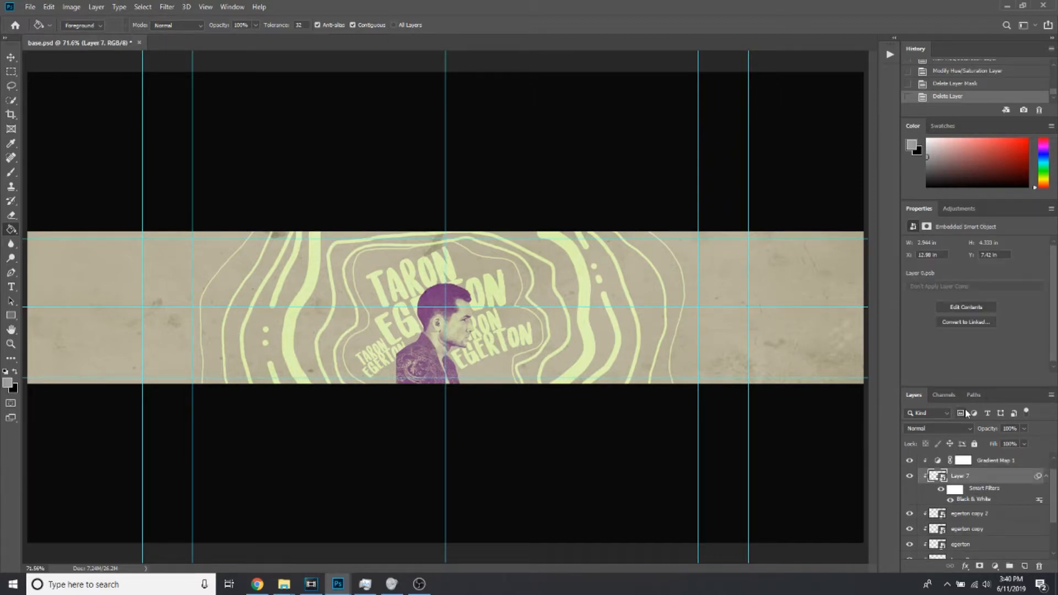
left_click(10, 343)
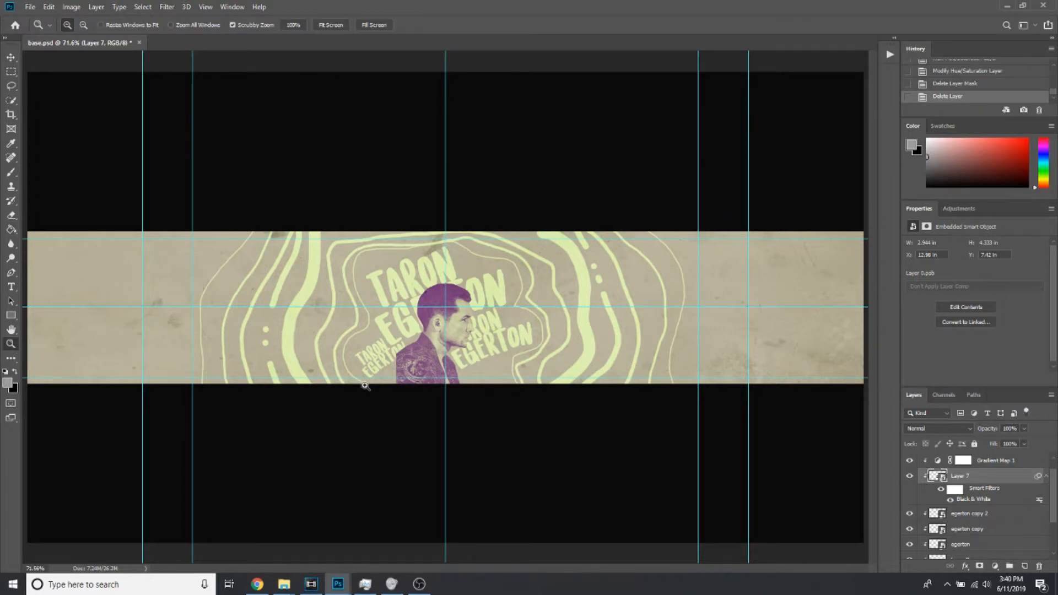
left_click_drag(363, 384, 399, 385)
left_click_drag(499, 363, 538, 322)
left_click(911, 478)
left_click(910, 478)
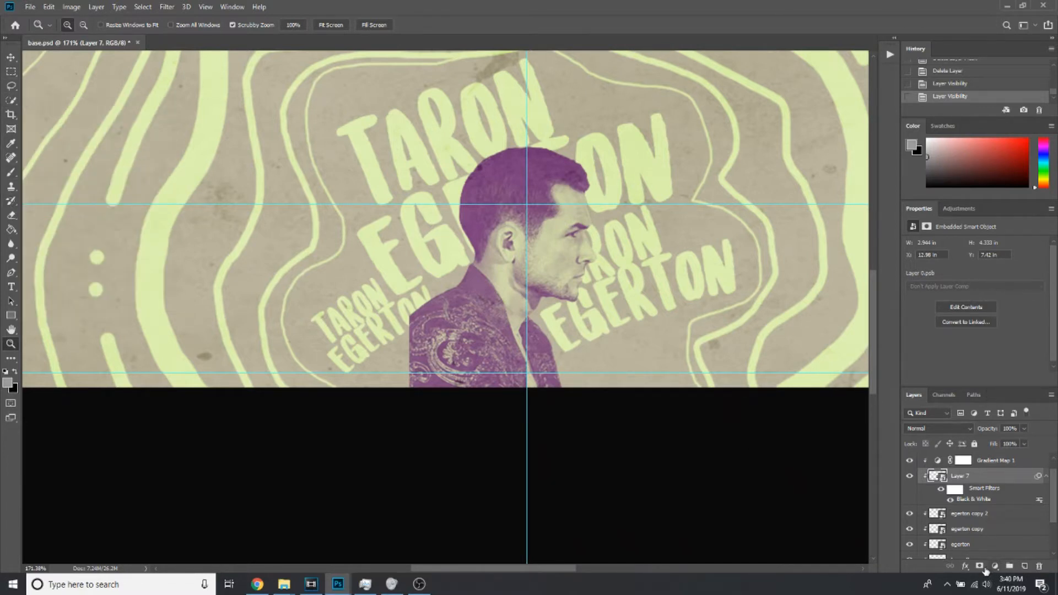
left_click(980, 567)
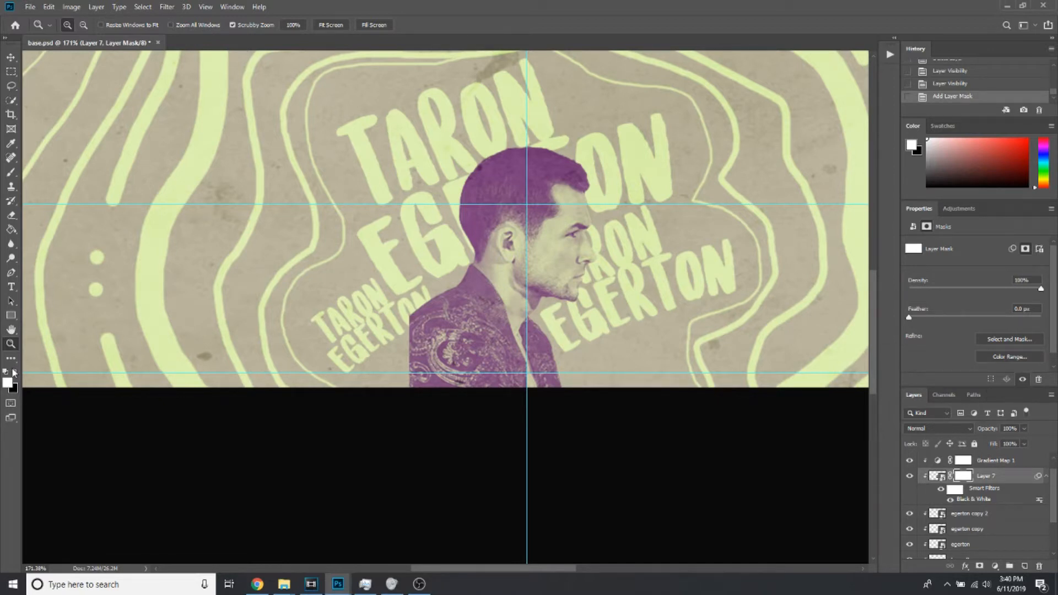
Try hiding the back edge of the portrait's jacket with a large black brush dab on the layer mask, and undo it
left_click(11, 144)
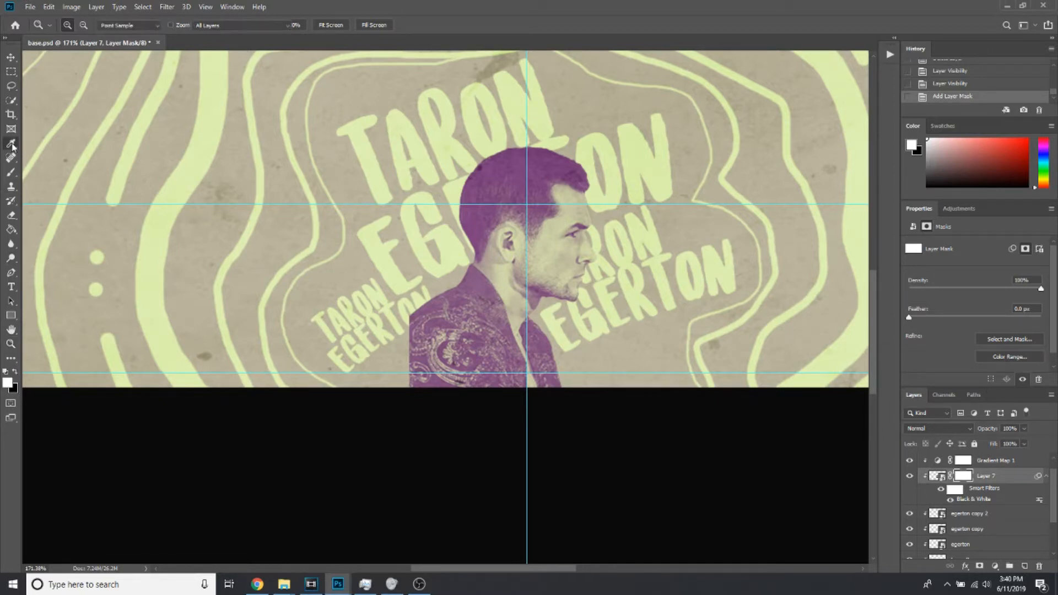
left_click(15, 373)
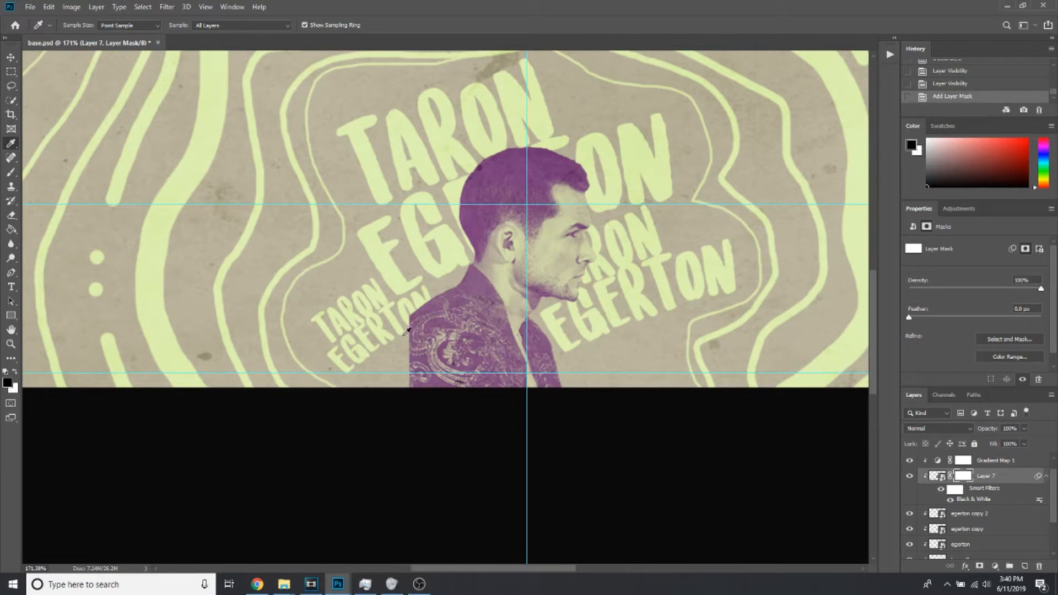
left_click(11, 172)
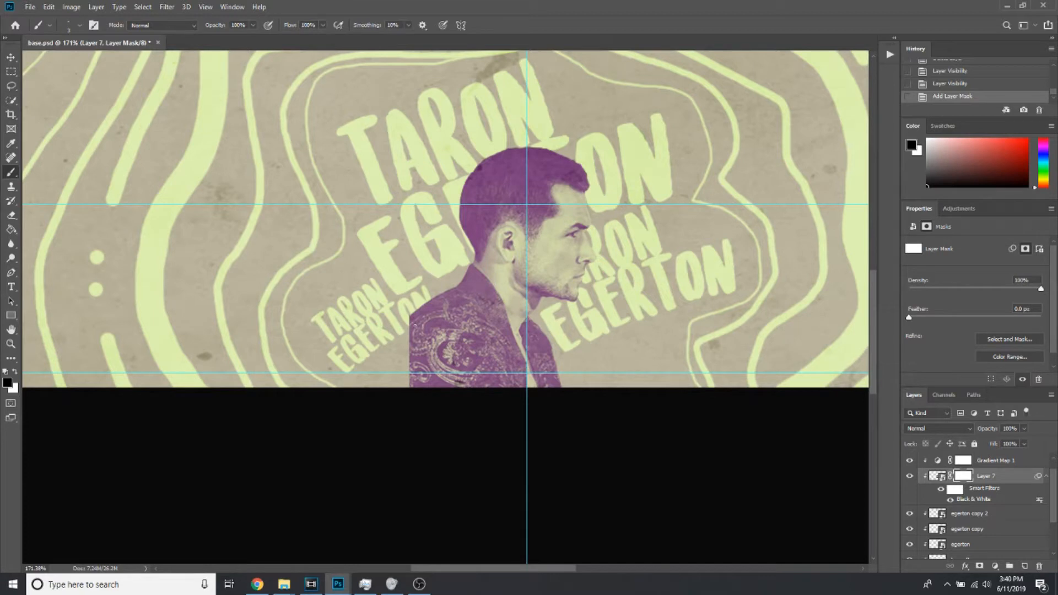
key("bracketright")
key("bracketright")
key("bracketright")
key("bracketright")
key("bracketright")
key("bracketright")
key("bracketright")
key("bracketright")
key("bracketright")
key("bracketright")
key("bracketright")
key("bracketright")
key("bracketright")
key("bracketright")
key("bracketright")
key("bracketright")
key("bracketright")
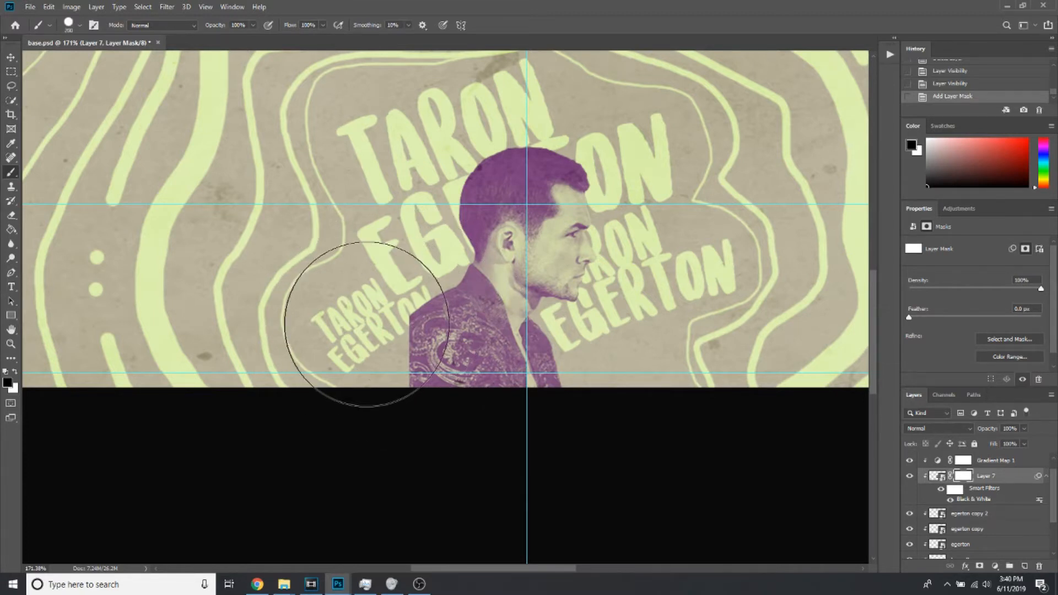
left_click(359, 326)
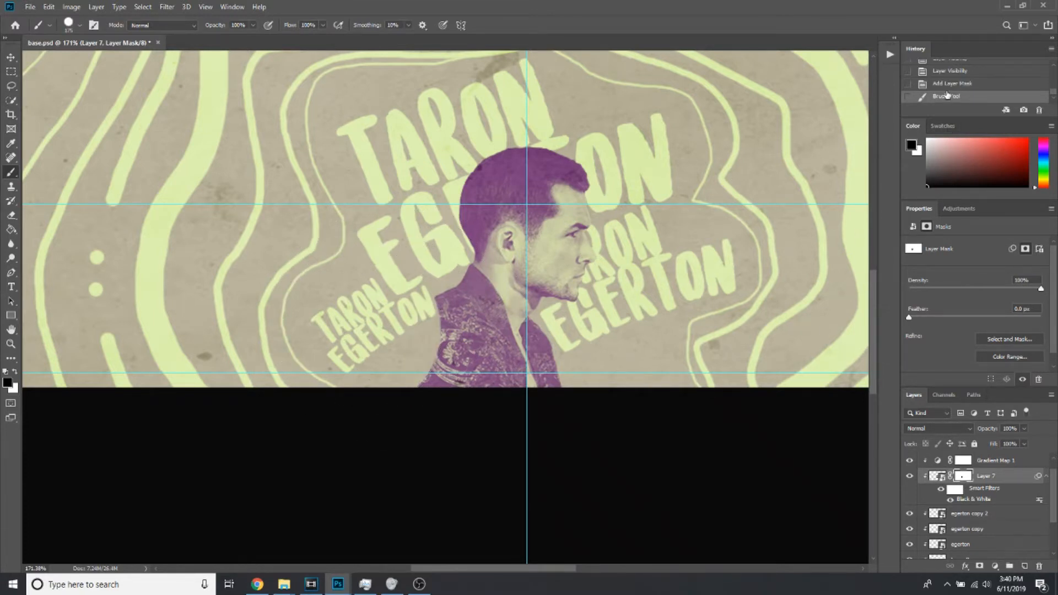
left_click(945, 87)
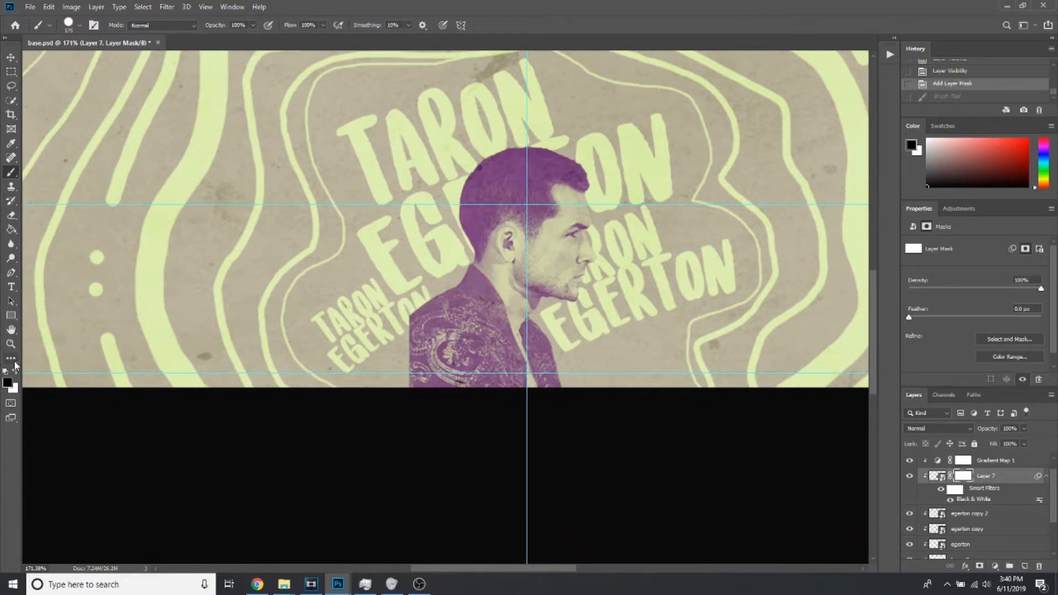
Fade the back and front edges of the portrait's jacket on Layer 7's mask with a smaller, soft black brush
left_click(47, 27)
left_click(81, 26)
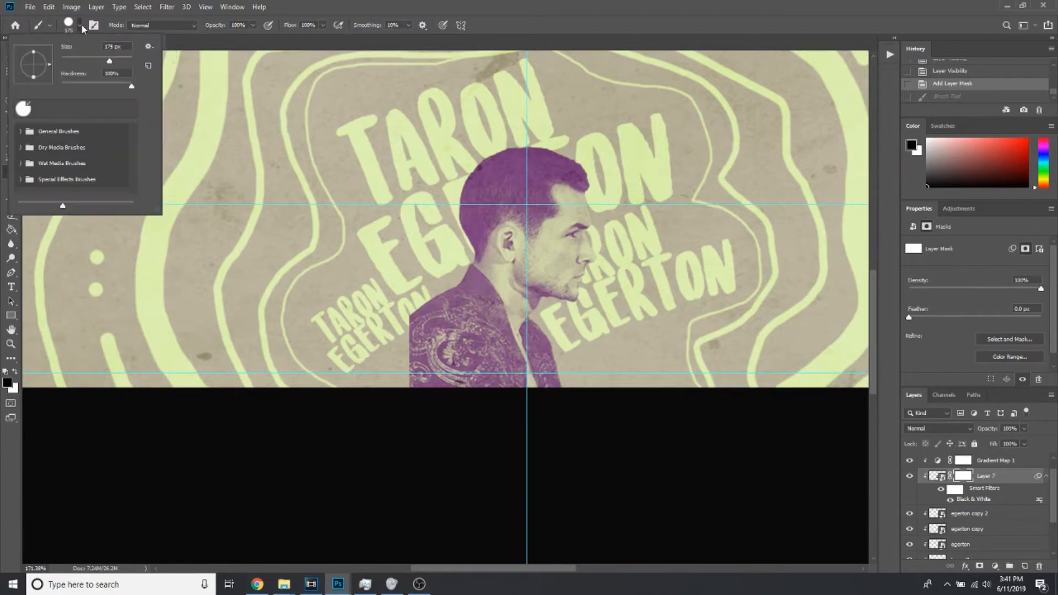
left_click_drag(79, 75, 75, 88)
left_click_drag(109, 62, 83, 61)
left_click(412, 319)
left_click_drag(411, 319, 411, 393)
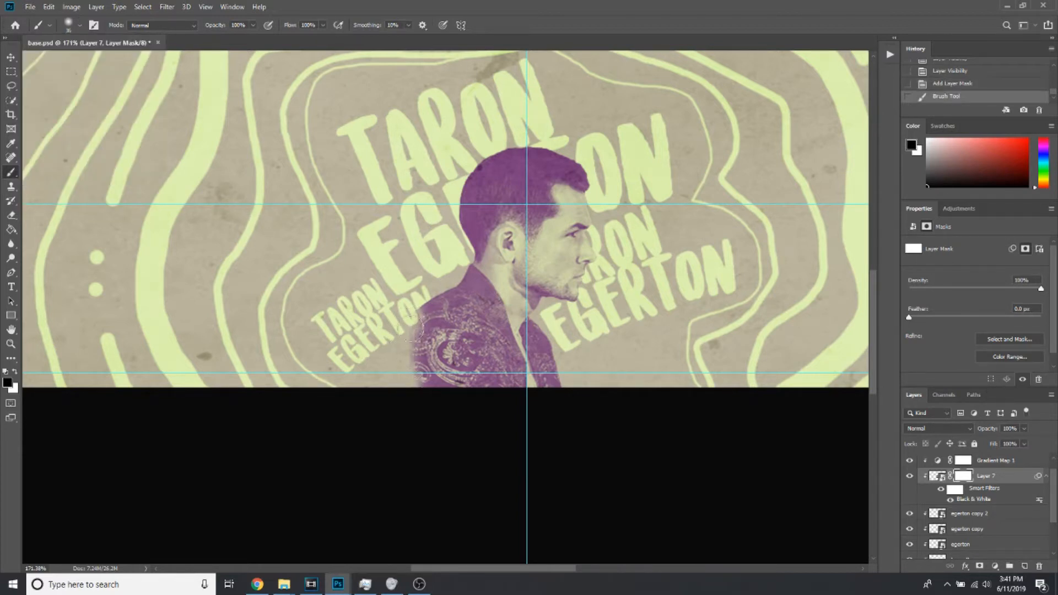
left_click(411, 305)
left_click(569, 371)
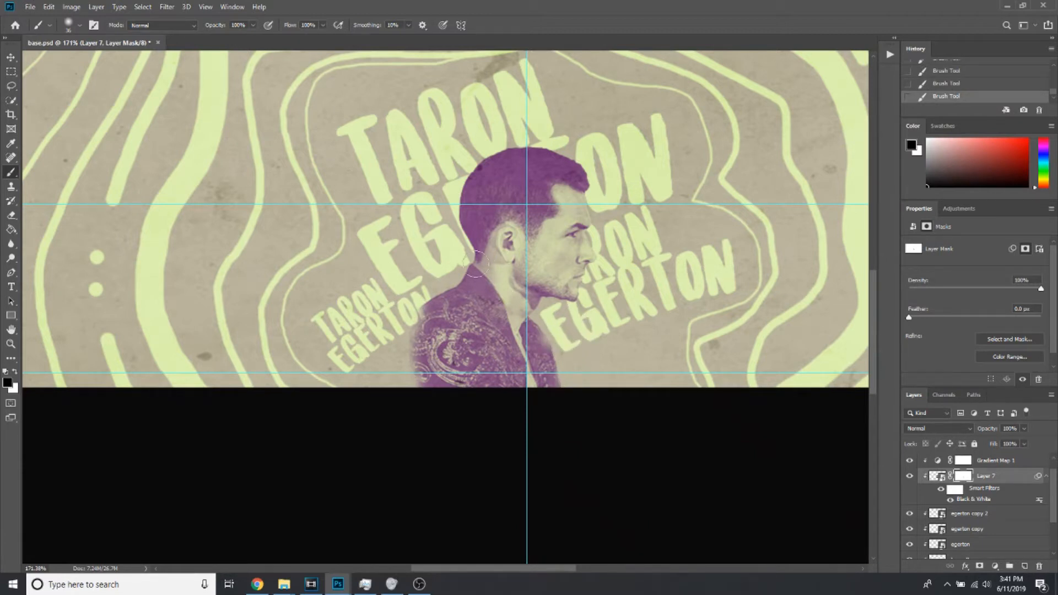
left_click(426, 290)
Add a new empty layer above Layer 9, with the whole banner in view
left_click(10, 343)
right_click(332, 295)
left_click(358, 298)
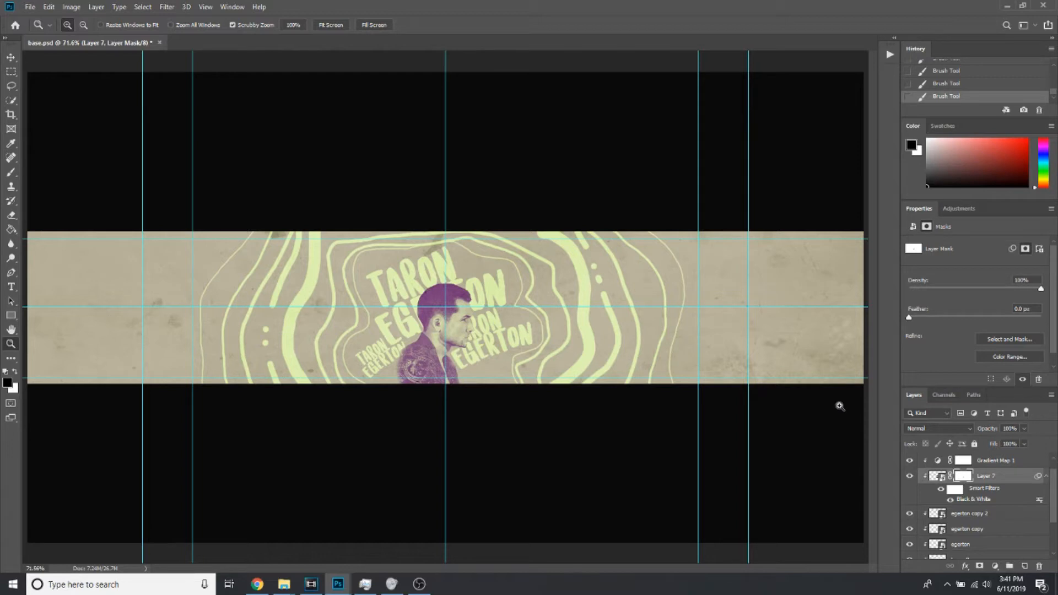
left_click(992, 461)
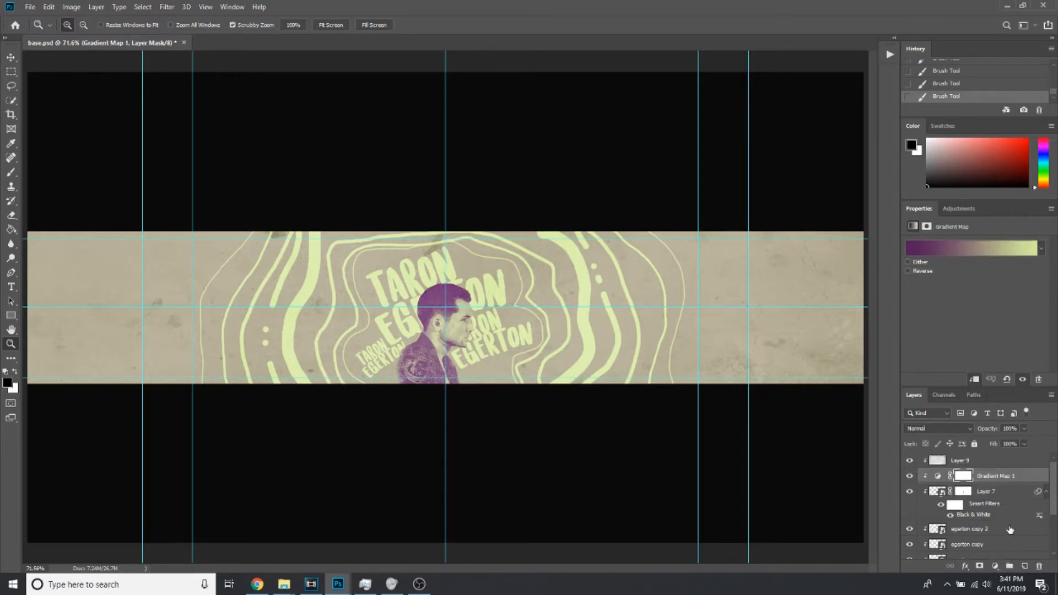
left_click(986, 464)
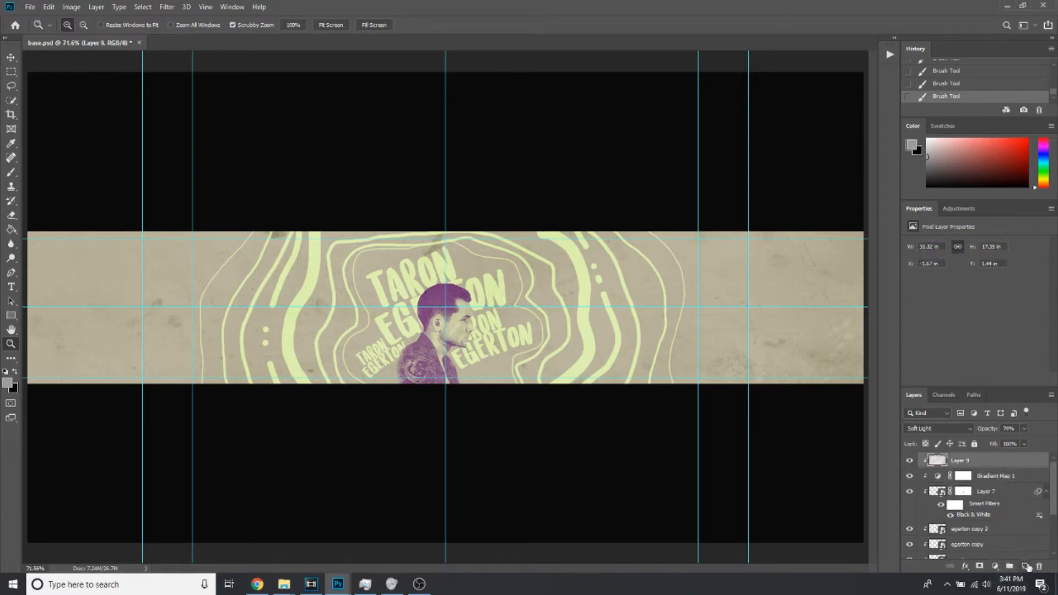
left_click(1025, 566)
Paint a large soft black dab over each end of the banner on the new layer with a 700 px brush
left_click(11, 172)
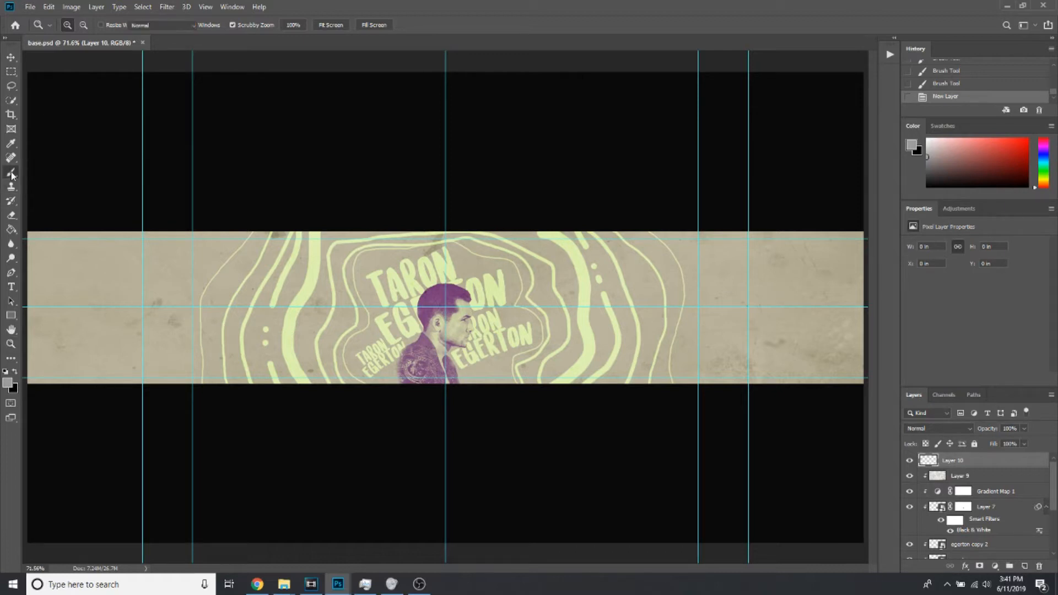
left_click(15, 372)
key("bracketright")
key("bracketright")
key("bracketright")
key("bracketright")
key("bracketright")
key("bracketright")
key("bracketright")
key("bracketright")
key("bracketright")
key("bracketright")
key("bracketright")
key("bracketright")
key("bracketright")
key("bracketright")
key("bracketright")
key("bracketright")
key("bracketright")
key("bracketright")
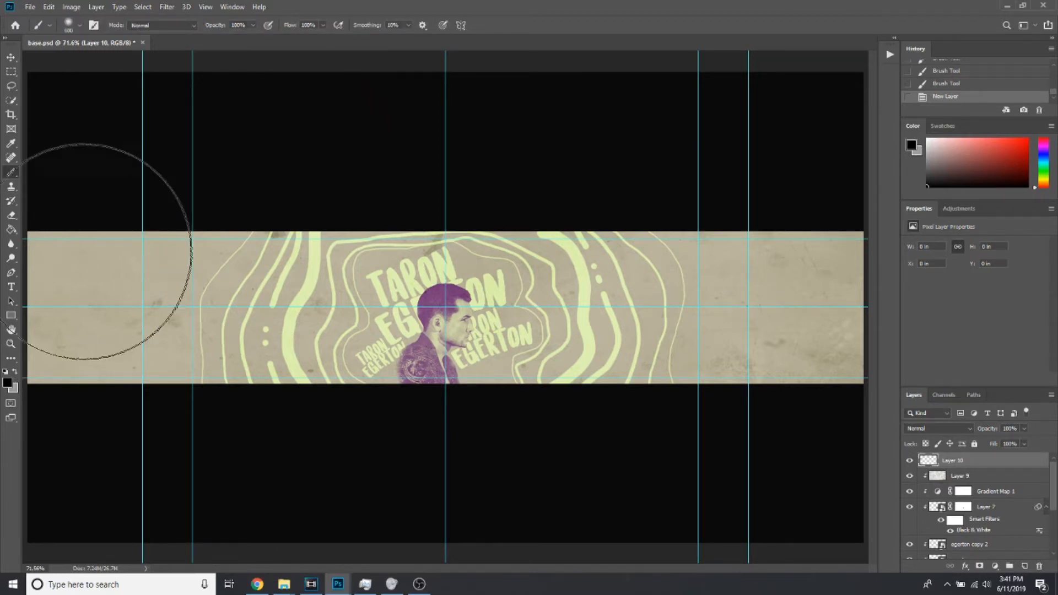
left_click(11, 273)
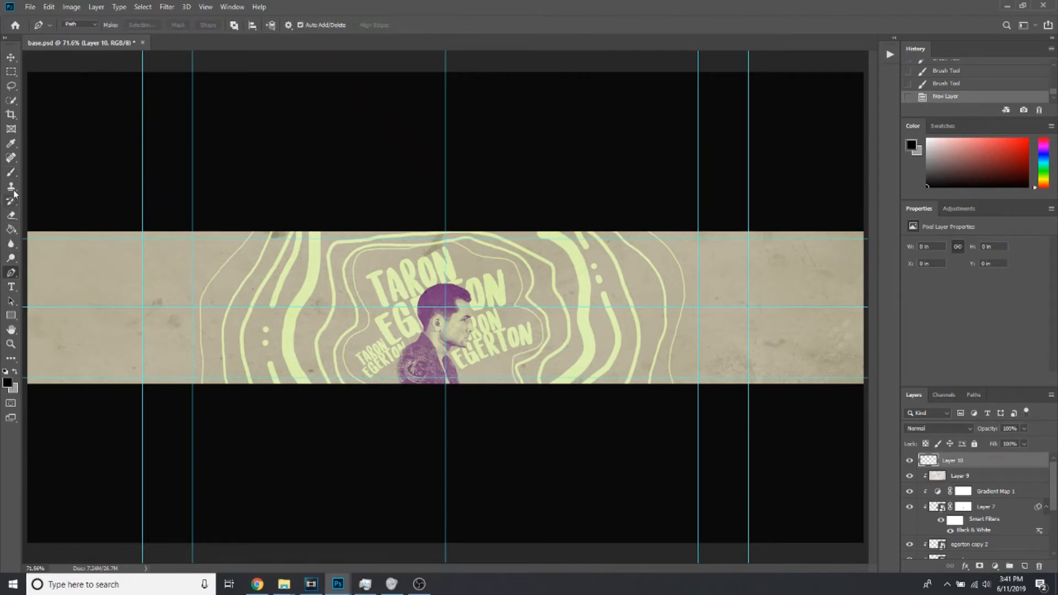
left_click(11, 172)
left_click(38, 297)
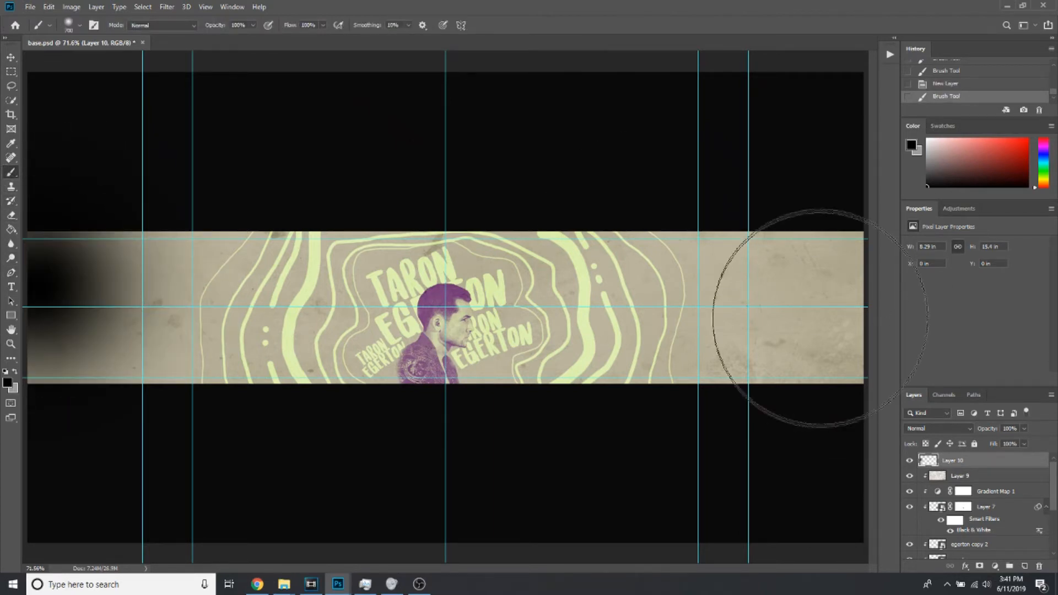
left_click(821, 318)
Place the painted Layer 10 directly beneath Gradient Map 1 and reduce its opacity to 32%
mouse_move(960, 476)
left_mouse_down()
mouse_move(970, 498)
mouse_move(1006, 457)
left_mouse_up()
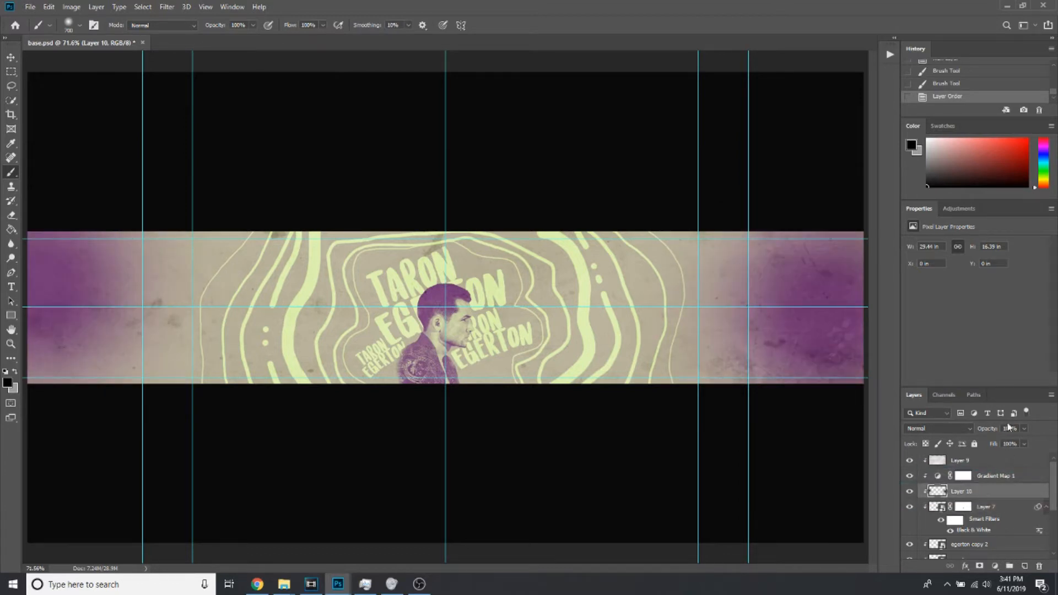
left_click_drag(990, 429, 951, 428)
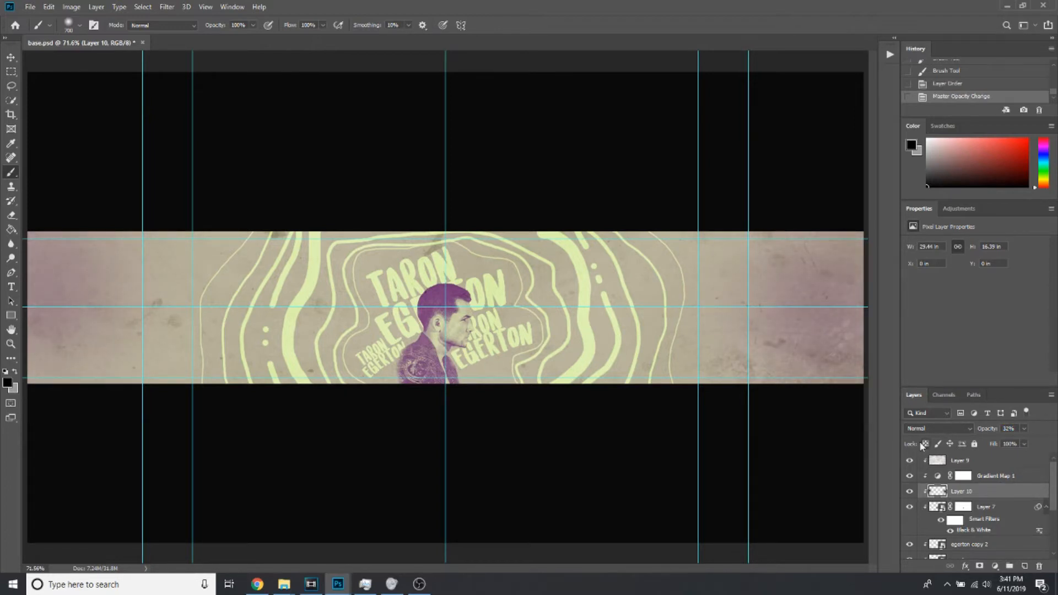
Stamp all visible layers into a new merged layer above Layer 9
left_click(981, 464)
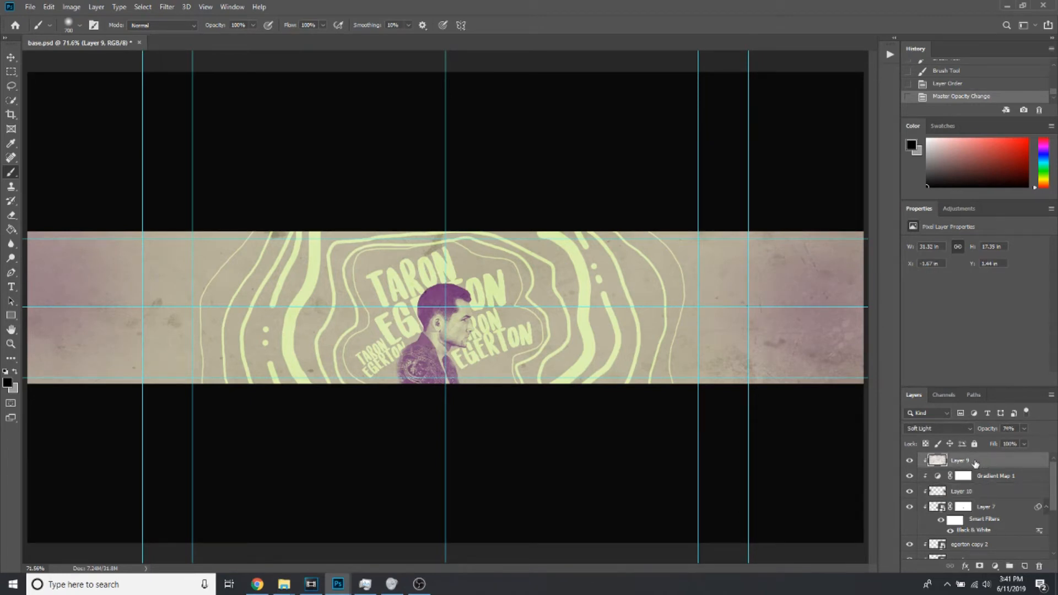
key("ctrl+shift+alt+e")
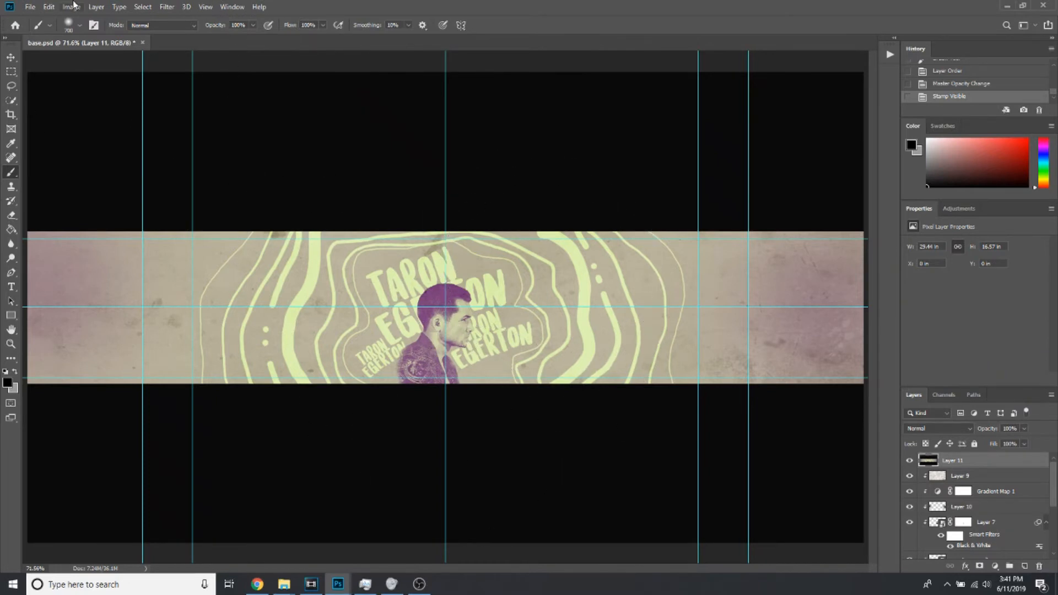
Create a new document 600 by 600 pixels at 300 pixels/inch with a white background
left_click(30, 8)
left_click(30, 7)
key("ctrl+n")
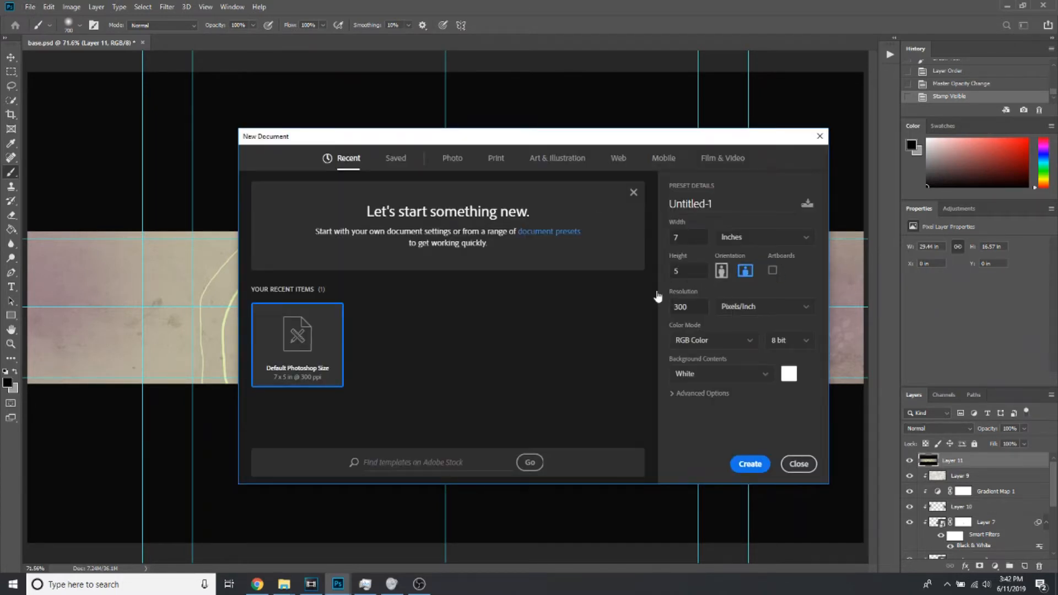
left_click(739, 238)
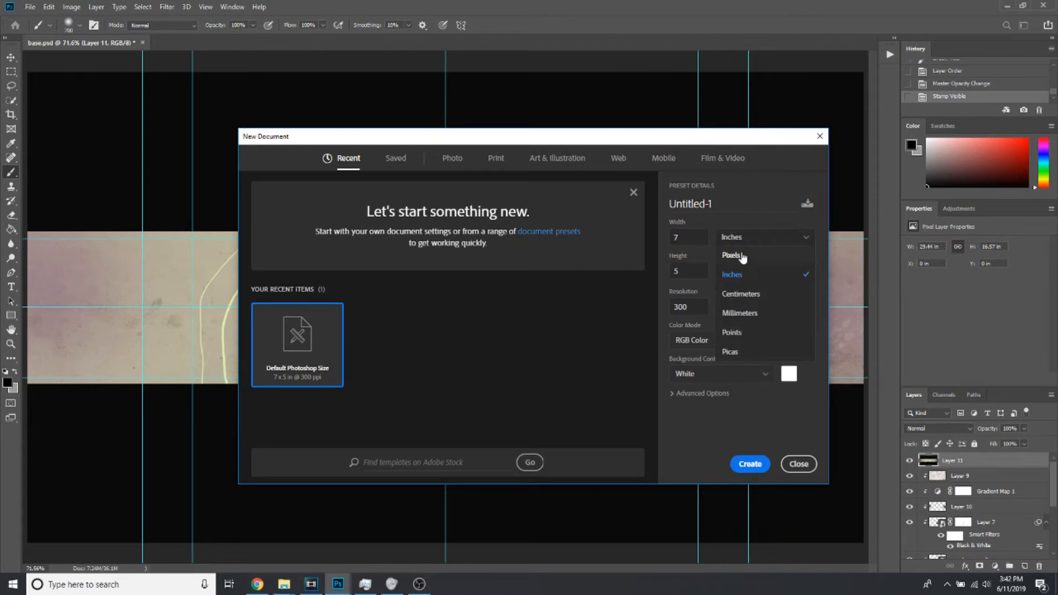
left_click(733, 255)
left_click_drag(699, 235, 619, 236)
type("600")
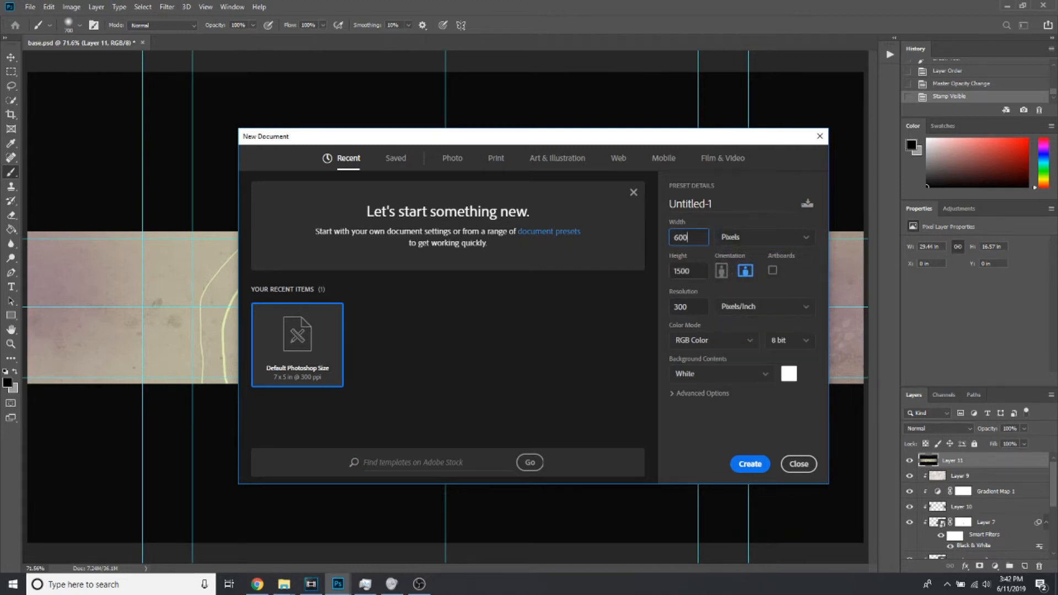
key("Tab")
type("600")
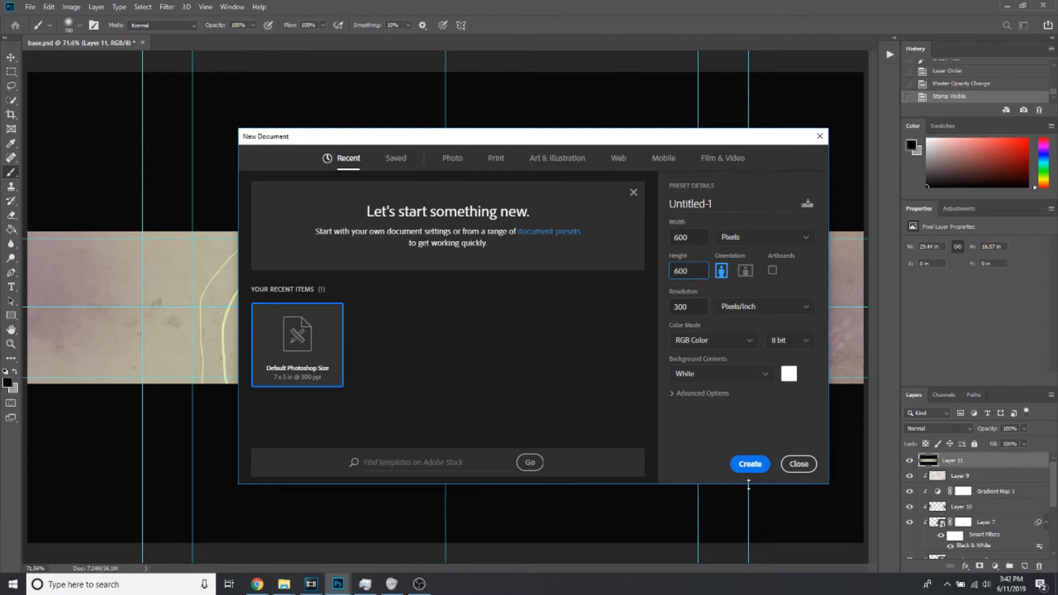
left_click(750, 464)
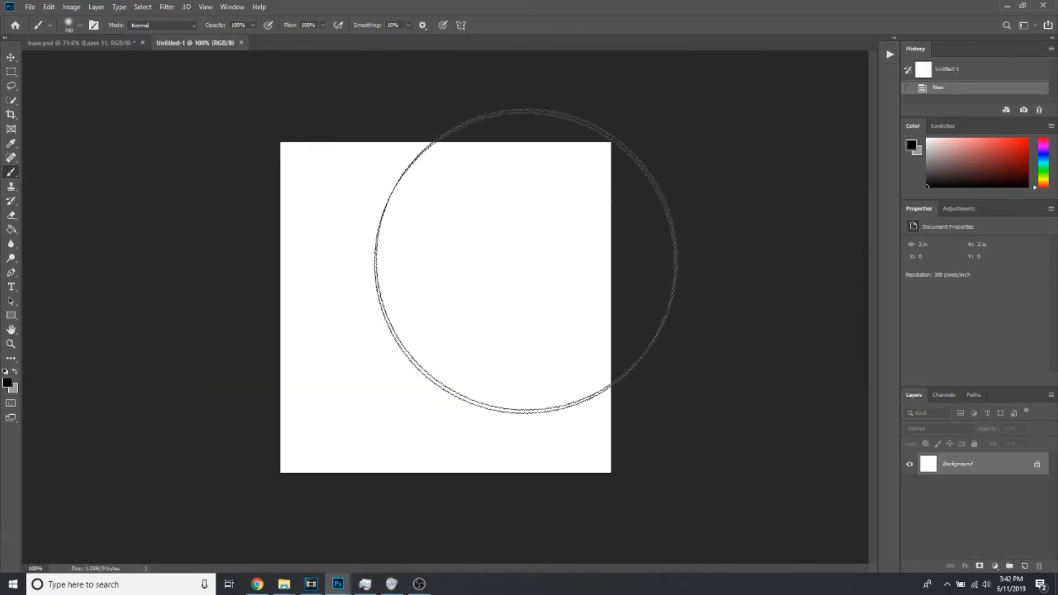
Save the banner document base.psd as the Photoshop file "Taron Egerton Doodle Header Tutorial" in the Tutorials 2019 folder
left_click(80, 43)
left_click(25, 6)
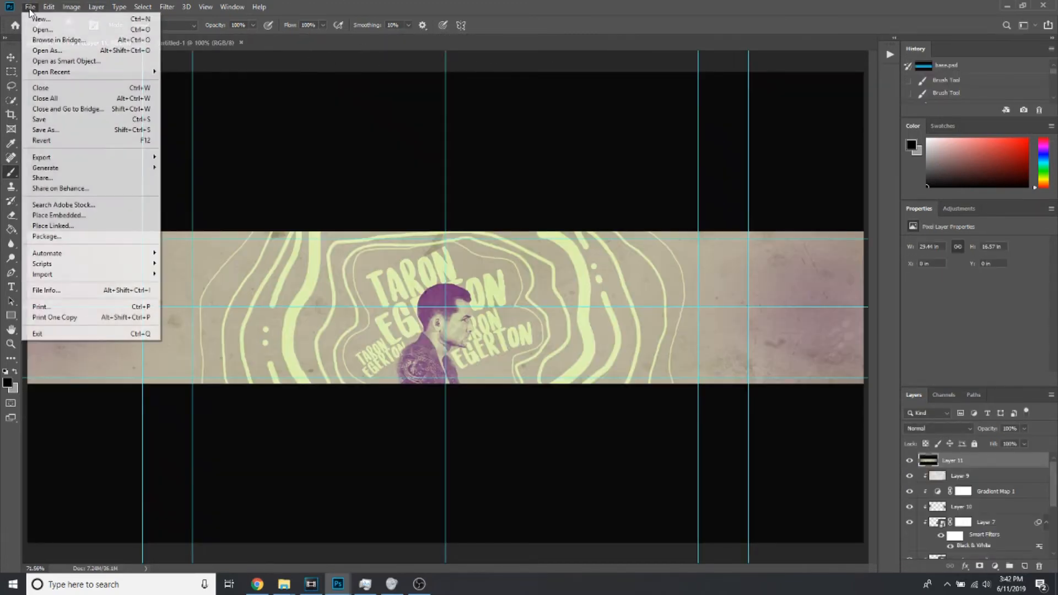
left_click(73, 126)
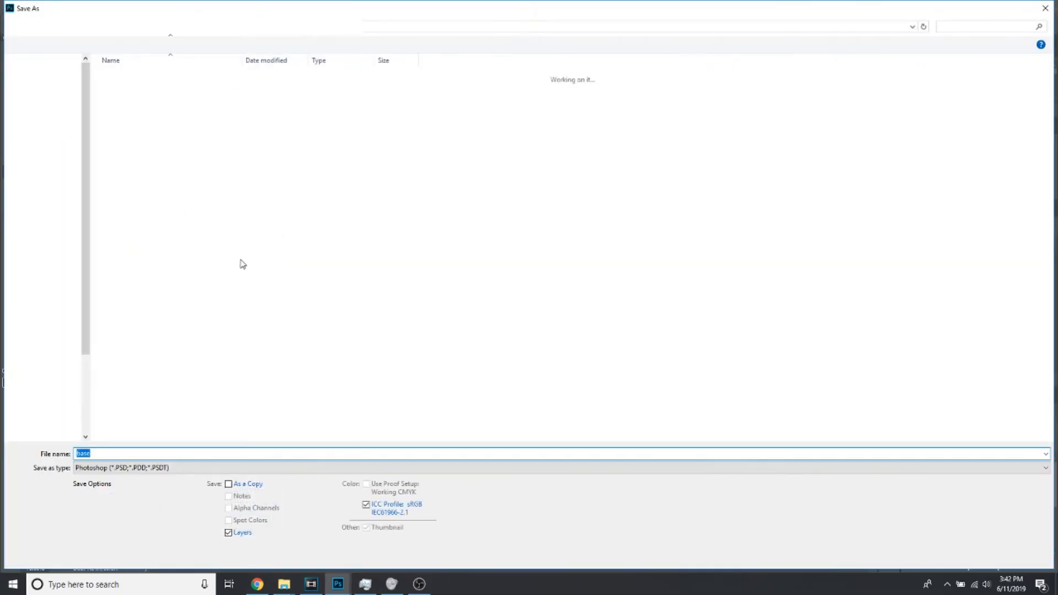
left_click(54, 161)
left_click(142, 454)
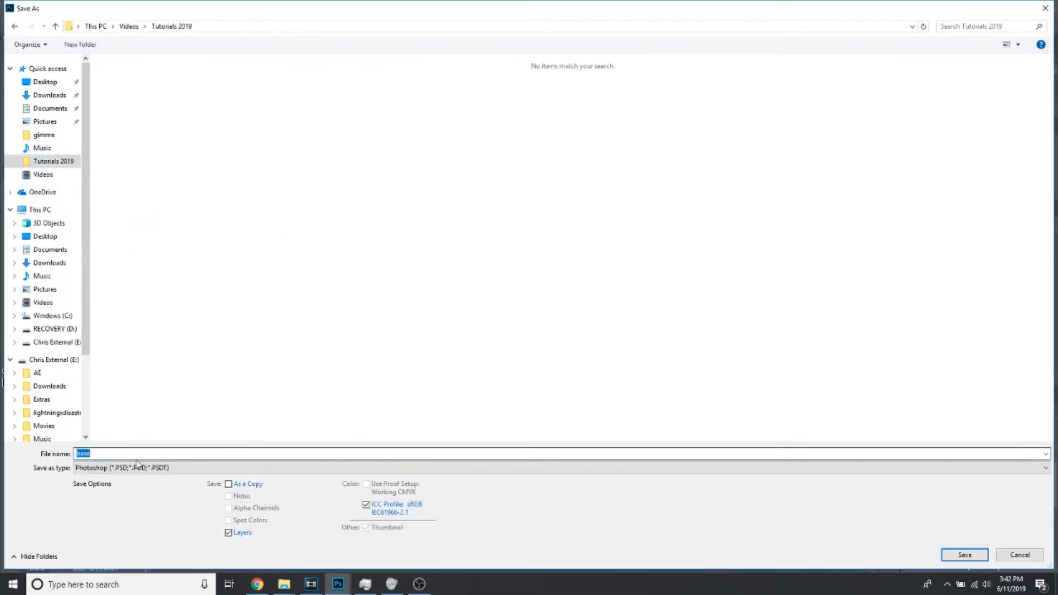
type("Taron Egerton")
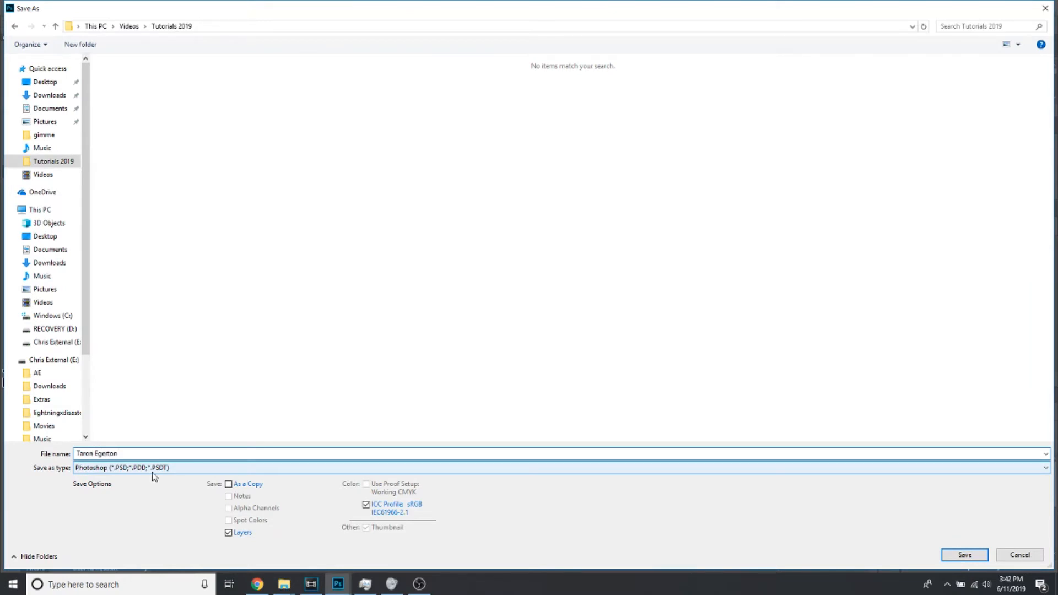
type(" Doodle Header Tutorial")
left_click(965, 554)
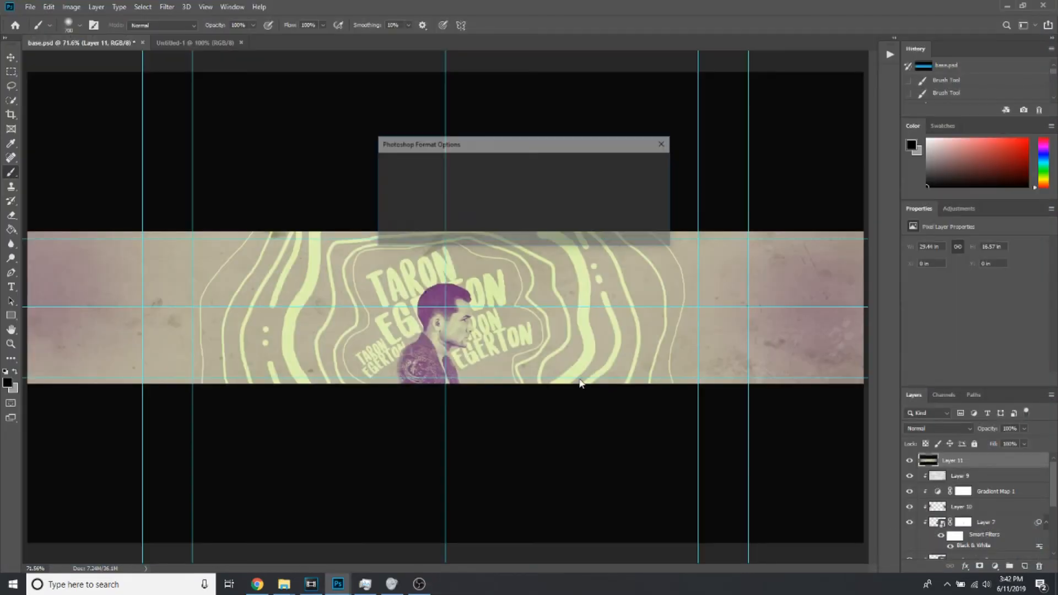
left_click(650, 165)
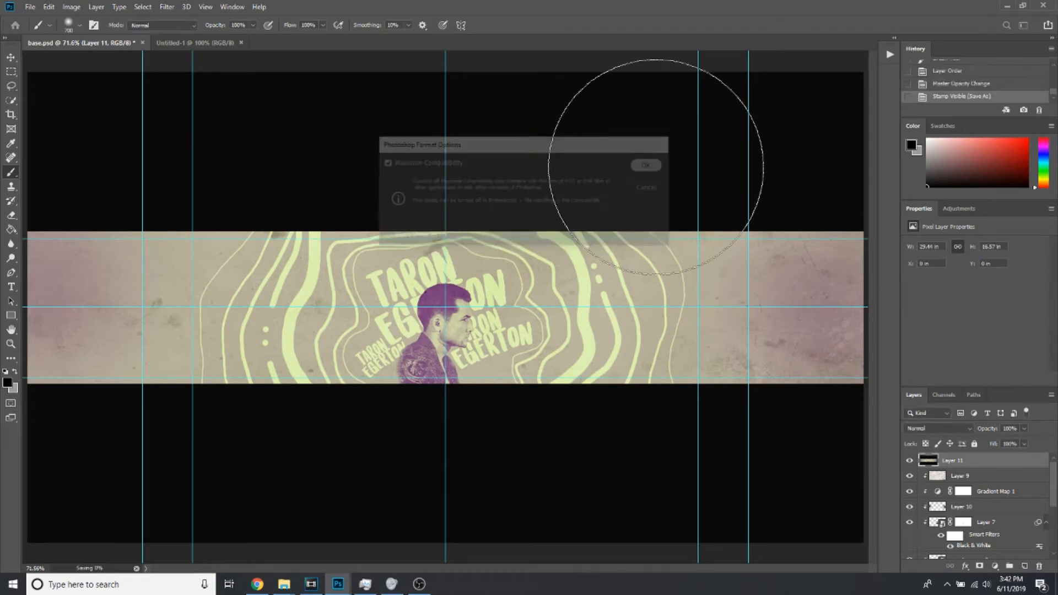
Save the banner as a PNG named "Taron Egerton Doodle Header Tutorial" in the Tutorials 2019 folder, using the large file size option
left_click(30, 7)
left_click(76, 132)
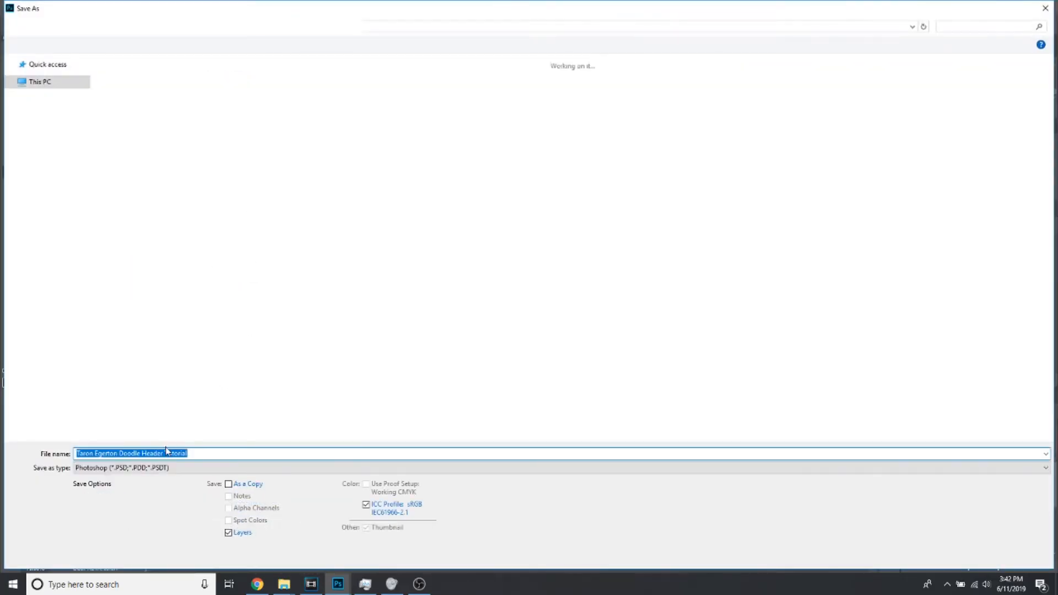
left_click(168, 468)
left_click(148, 432)
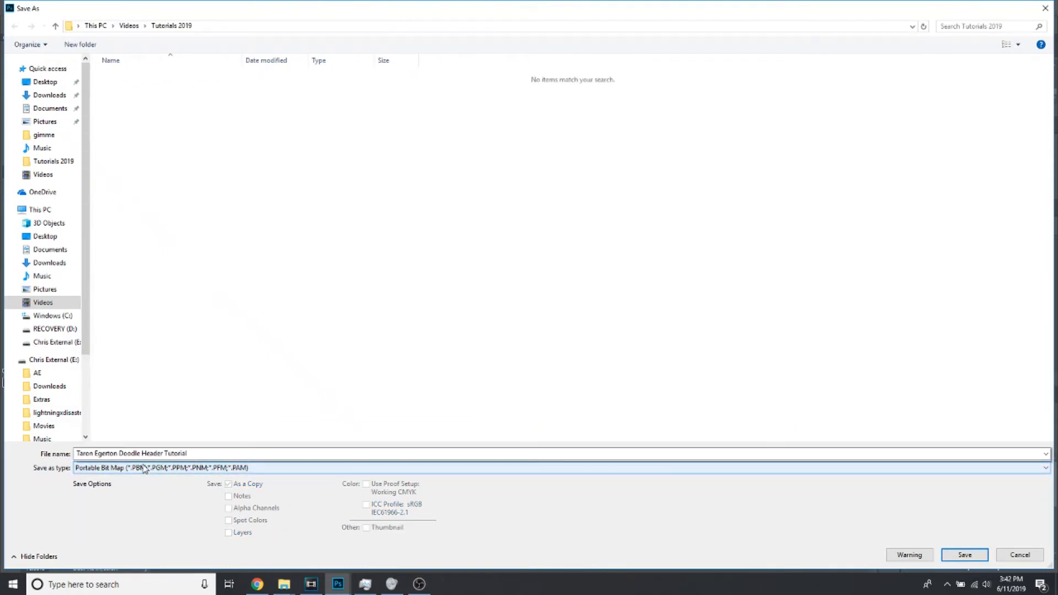
left_click(143, 469)
left_click(136, 430)
left_click(959, 556)
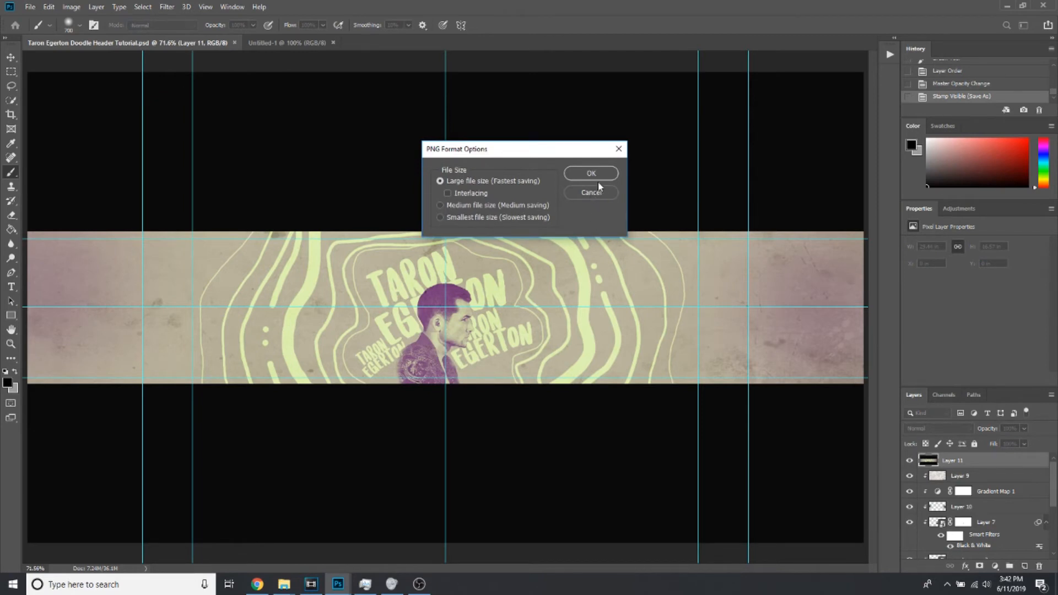
left_click(593, 176)
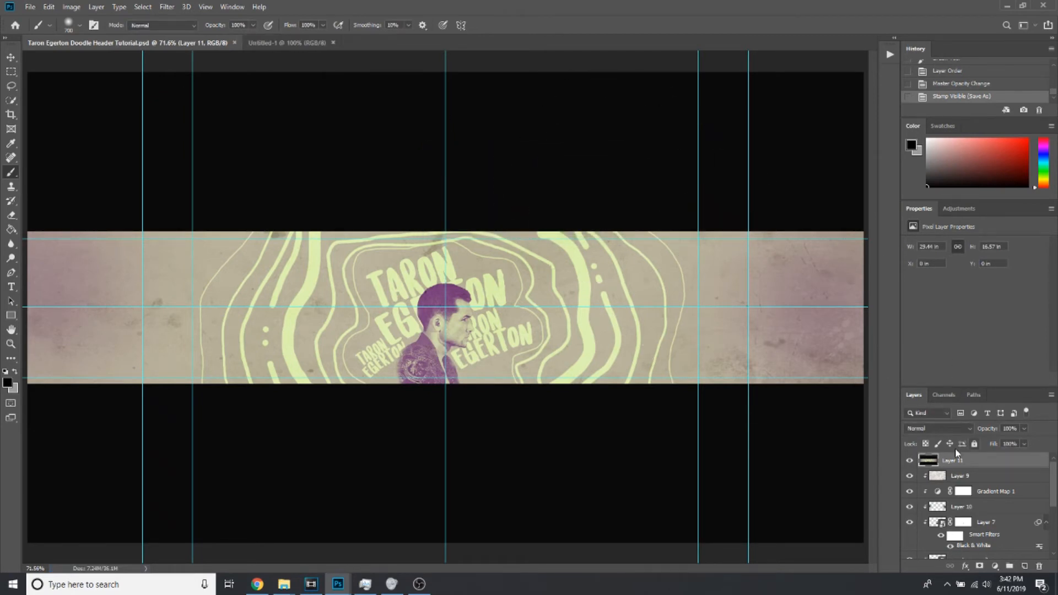
Request deletion of the merged Layer 11, decline it, and toggle the layer's visibility off and on to check it
left_click(1043, 567)
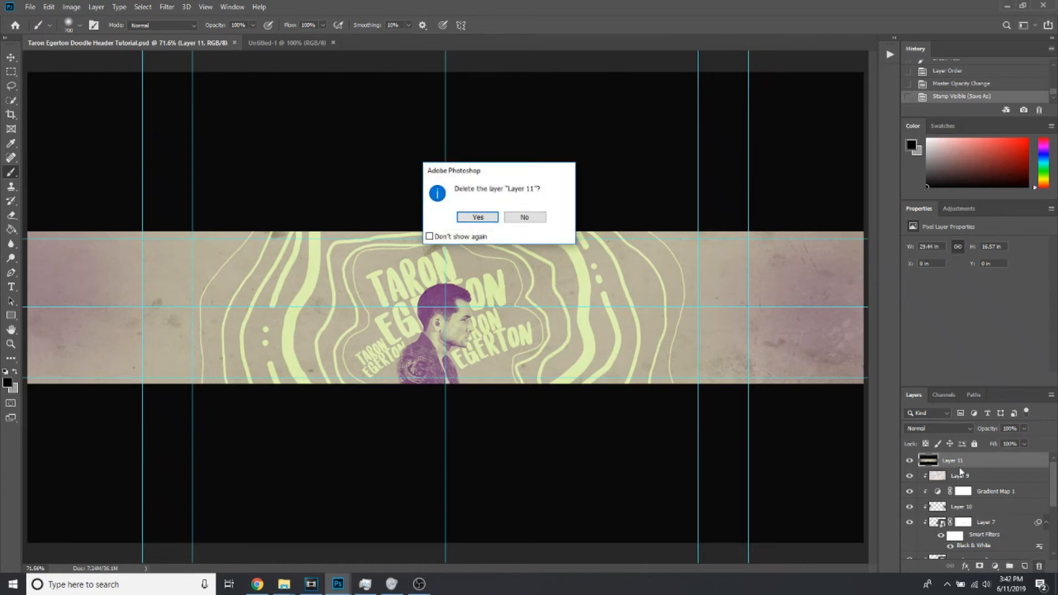
left_click(527, 217)
left_click(911, 461)
left_click(911, 461)
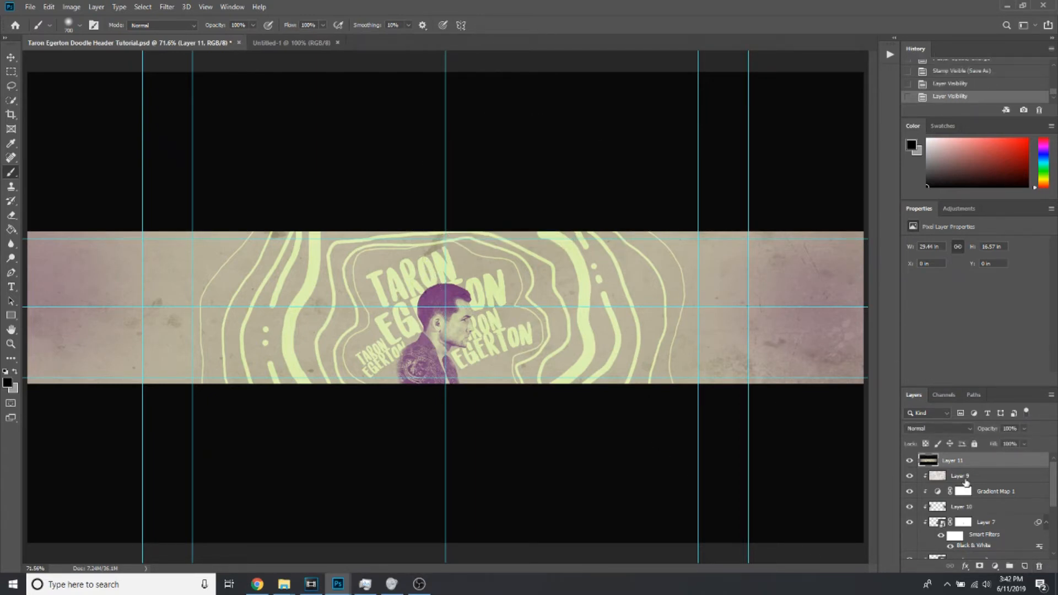
Review the layer stack and stamp all visible layers into another merged layer directly above Layer 9
left_click(968, 477)
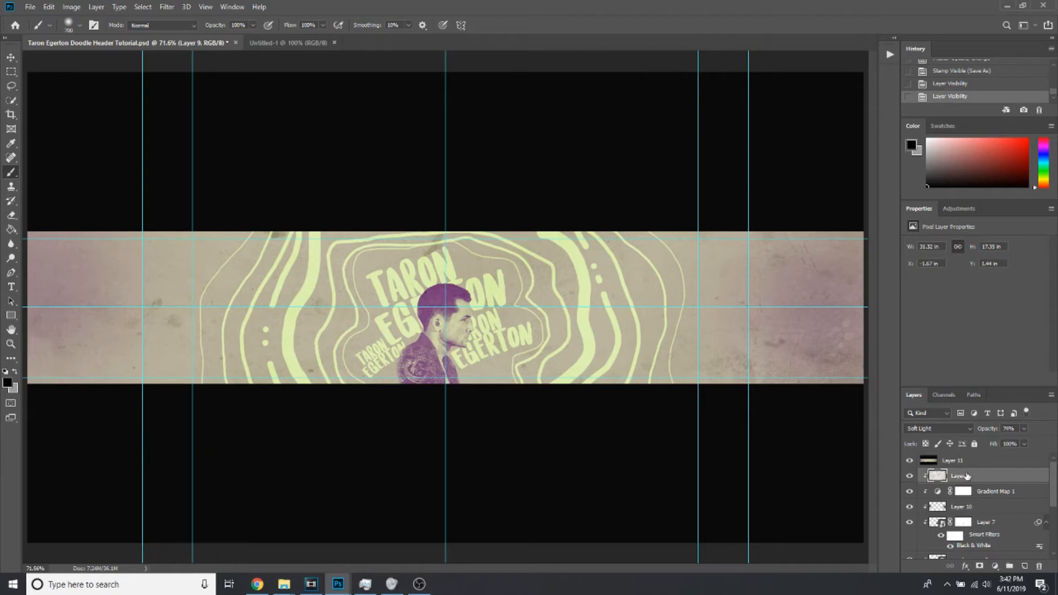
scroll(979, 495, "down", 5)
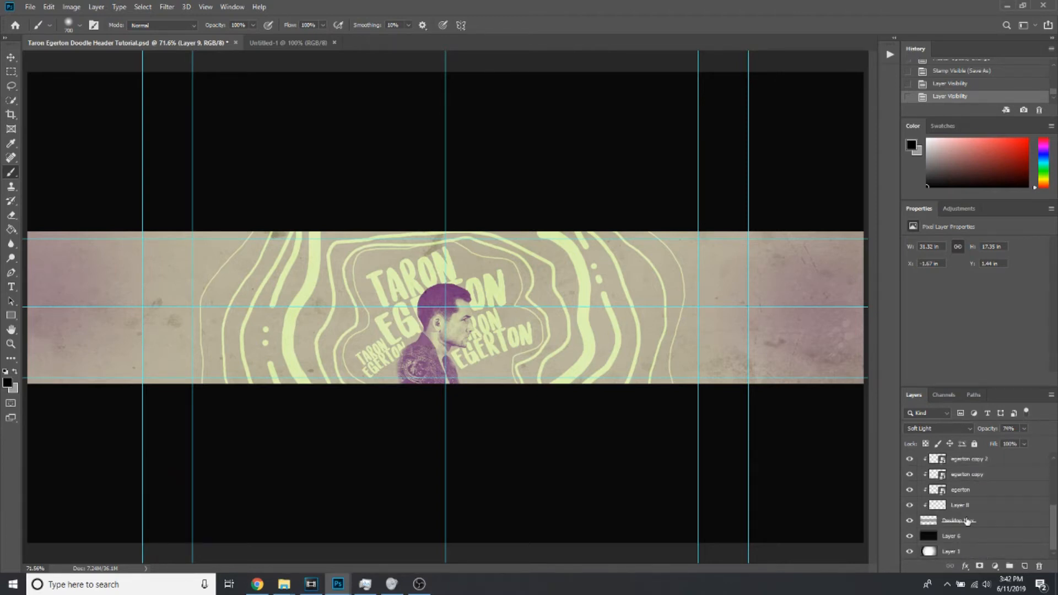
scroll(968, 514, "up", 5)
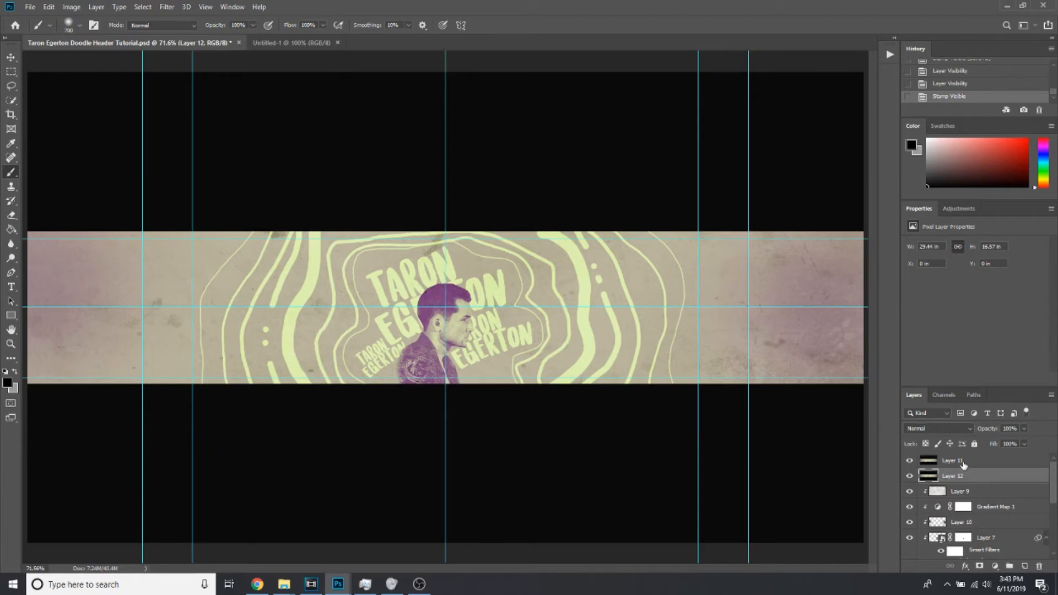
Delete the older merged Layer 11 and keep the newly stamped Layer 12 of the banner
key("ctrl+shift+alt+e")
left_click(1040, 566)
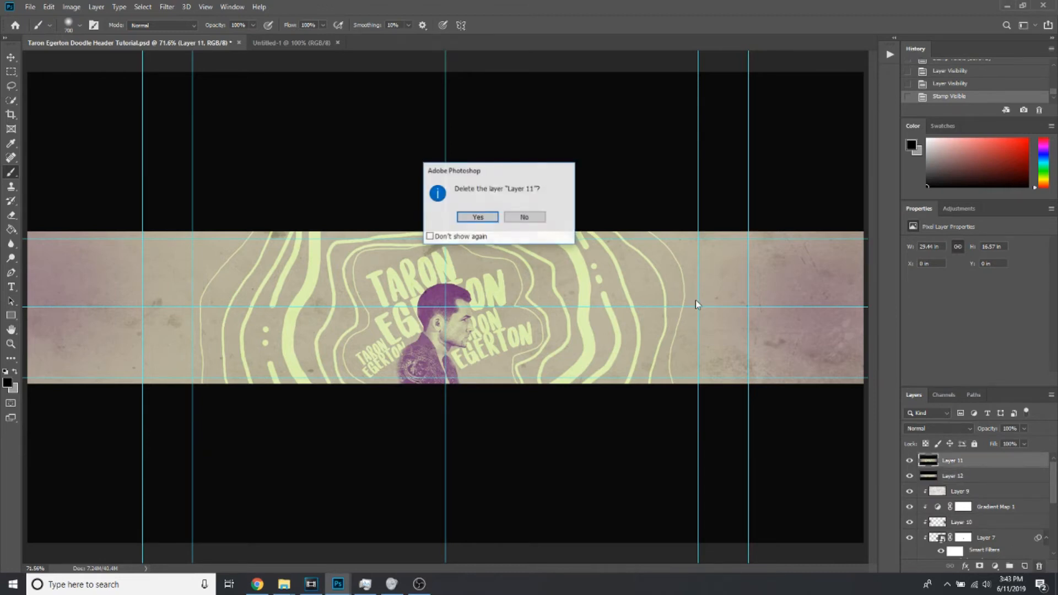
left_click(480, 216)
Copy the merged banner Layer 12 into the Untitled-1 document by floating that document, and dock it again
left_click(10, 57)
left_click_drag(295, 42, 322, 83)
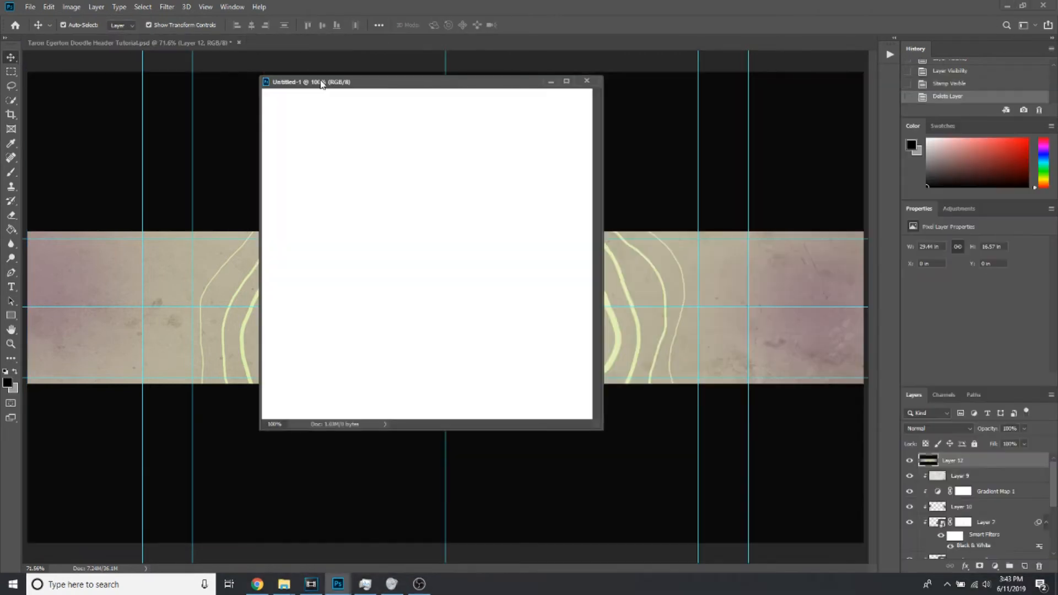
left_click(301, 72)
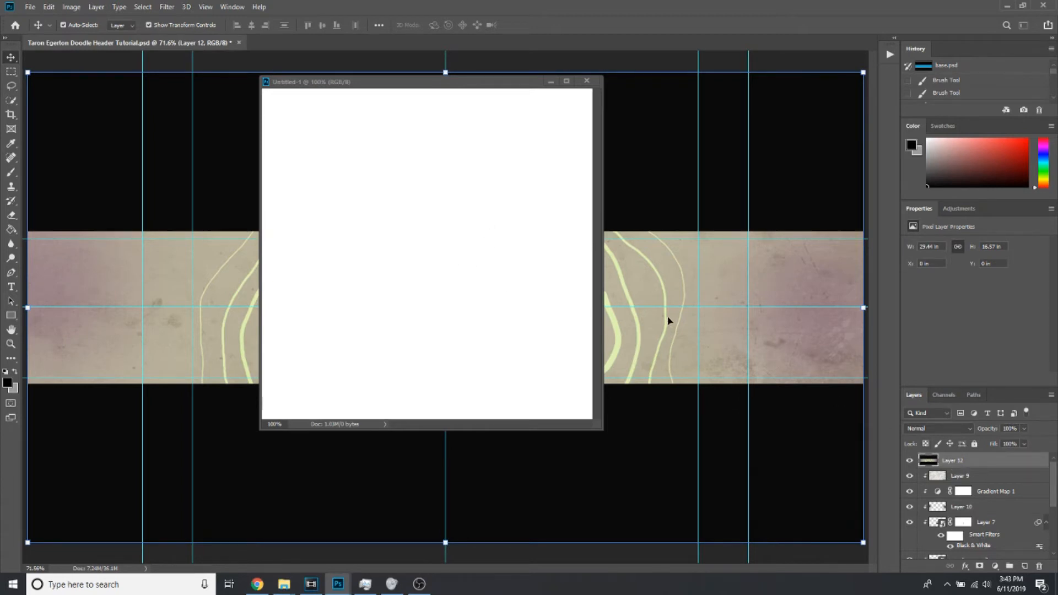
left_click_drag(707, 298, 594, 246)
left_click_drag(507, 82, 518, 49)
left_click_drag(373, 236, 473, 281)
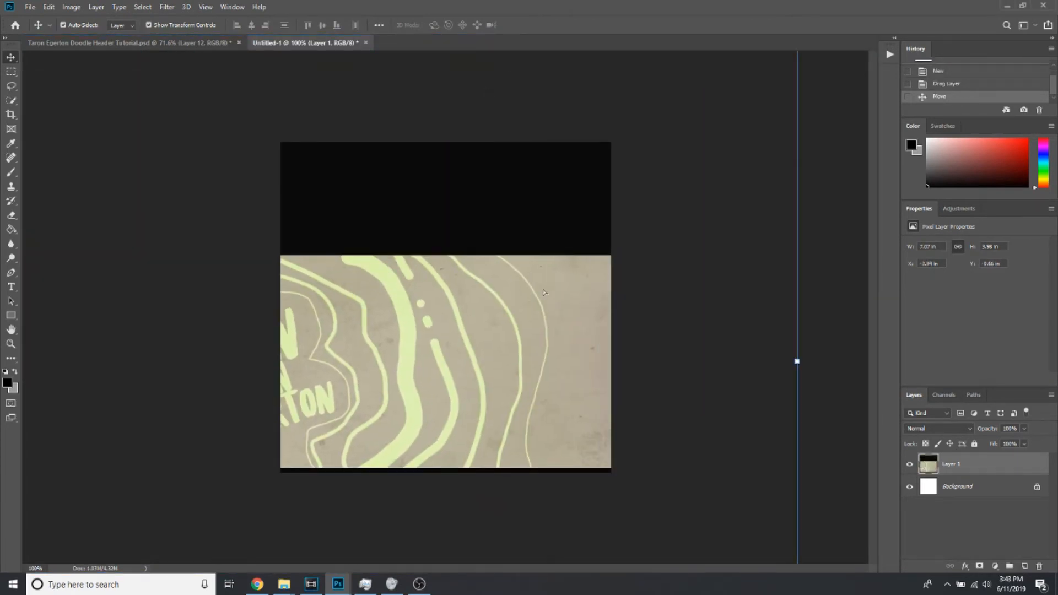
left_click_drag(547, 283, 578, 313)
left_click_drag(710, 140, 1044, 3)
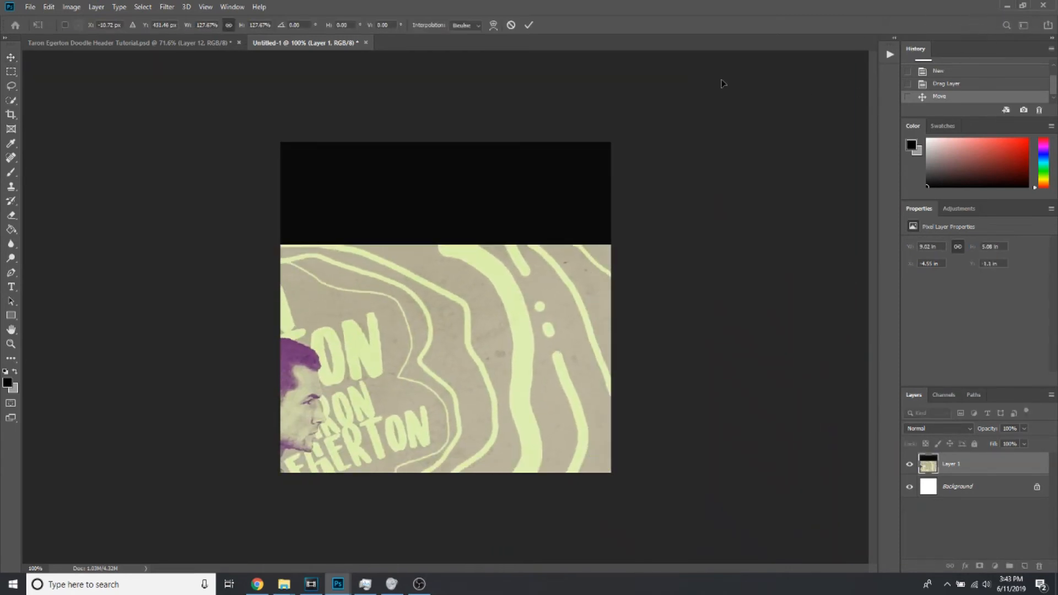
left_click(513, 25)
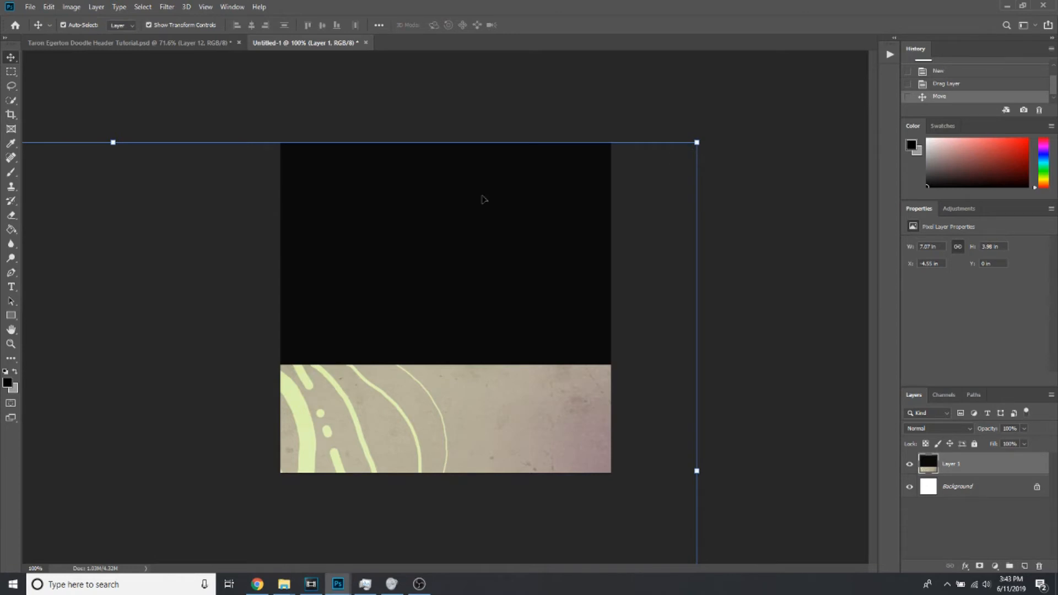
Enlarge the copied banner layer to about 177% and position it so the portrait and lettering fill the square canvas
left_click(12, 344)
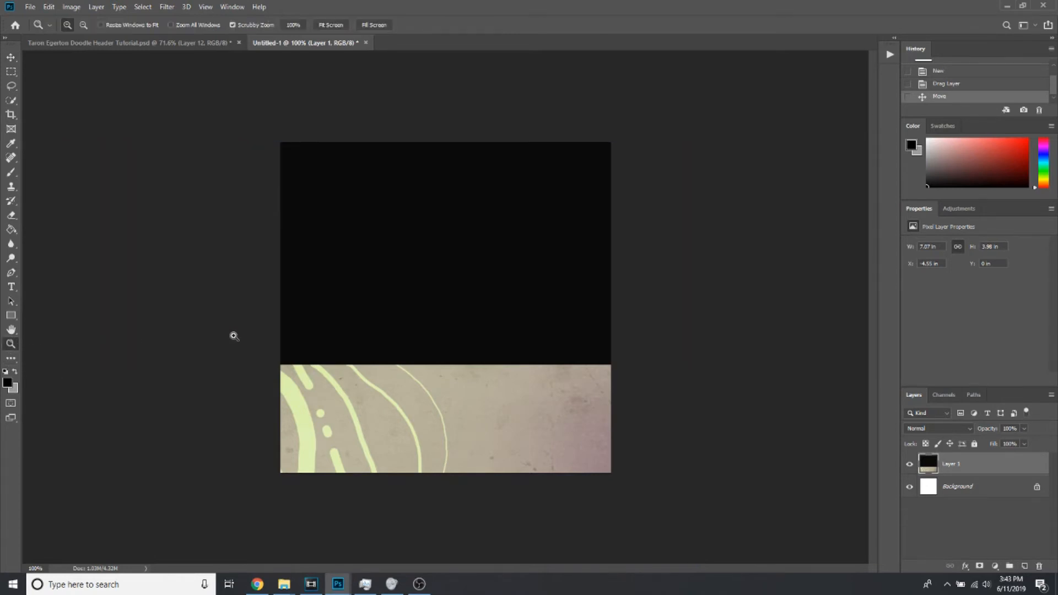
left_click_drag(231, 333, 207, 345)
left_click(11, 56)
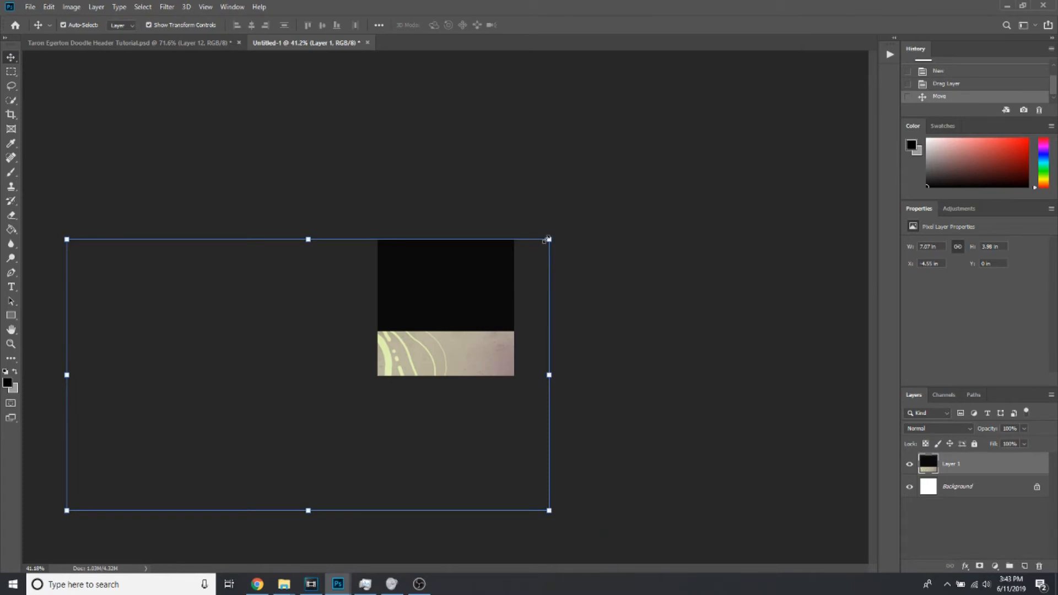
left_click_drag(549, 239, 736, 134)
left_click_drag(426, 315, 548, 252)
left_click_drag(427, 234, 446, 222)
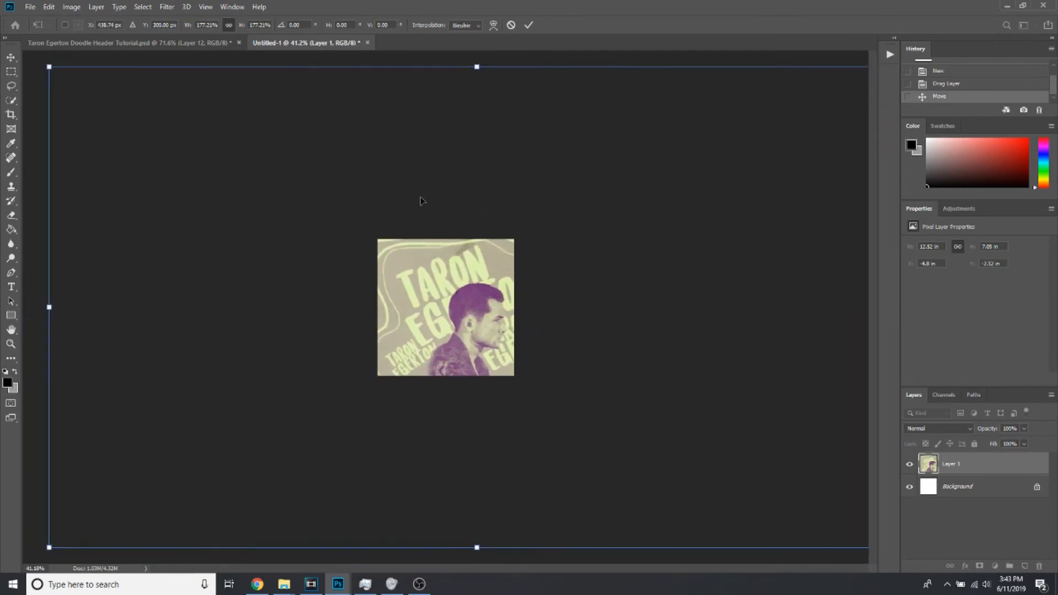
left_click(528, 25)
Rotate the banner layer about 8.5 degrees counterclockwise and shift it slightly to bring the portrait nearer the centre
left_click_drag(37, 61, 8, 127)
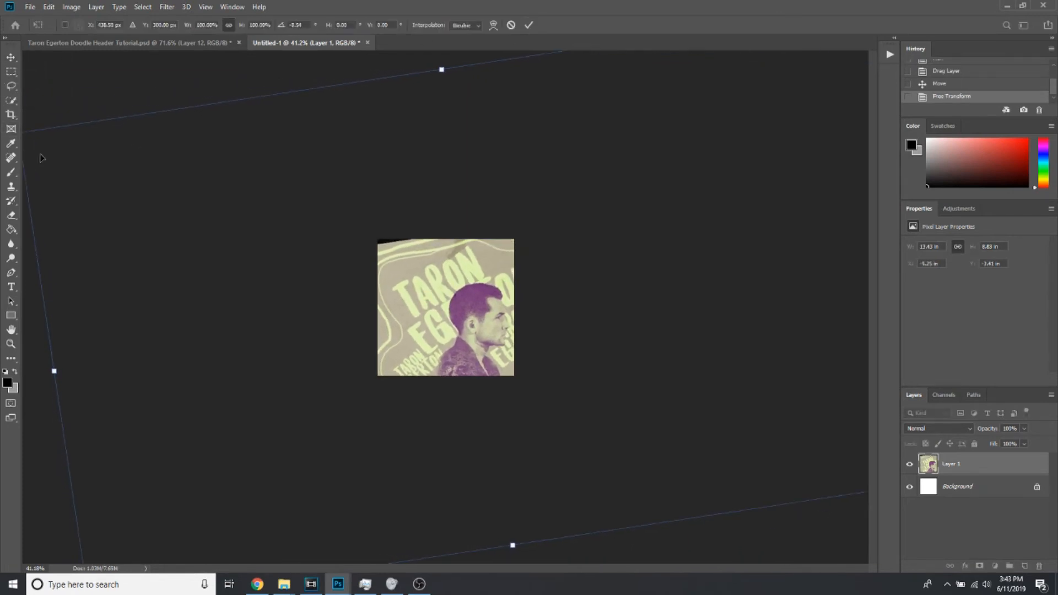
left_click(531, 23)
left_click_drag(468, 261, 439, 260)
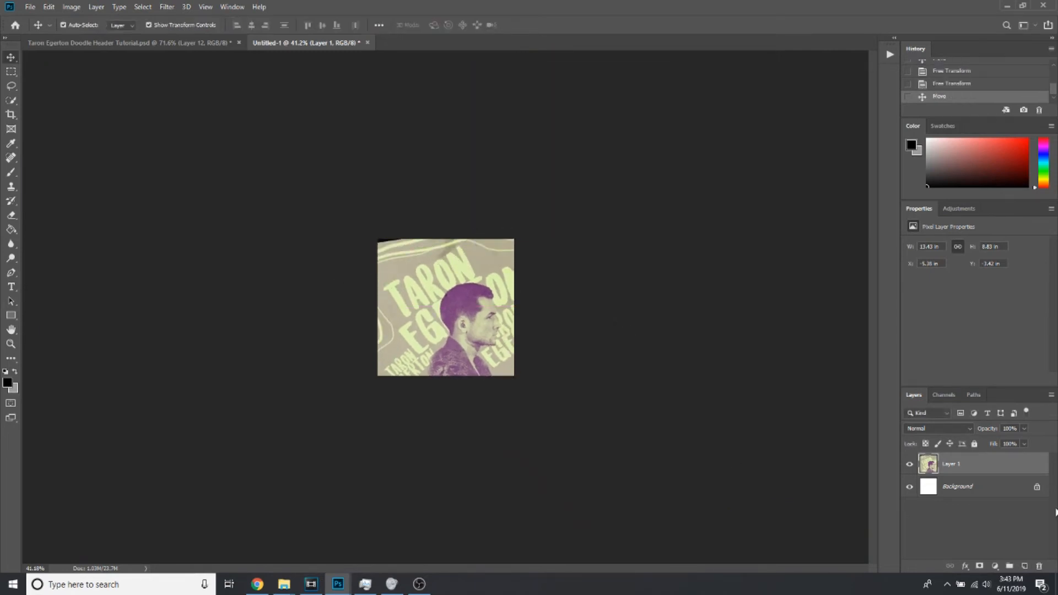
Enlarge the rotated layer to about 113% and reposition it so the portrait is centred and no black border remains
right_click(947, 466)
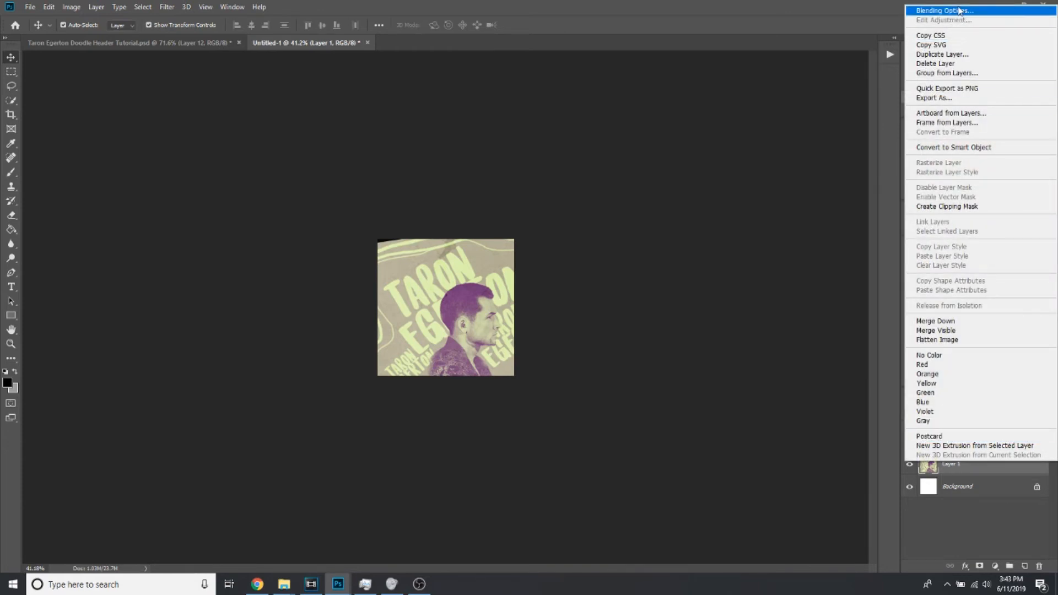
left_click(531, 299)
left_click_drag(531, 299, 546, 294)
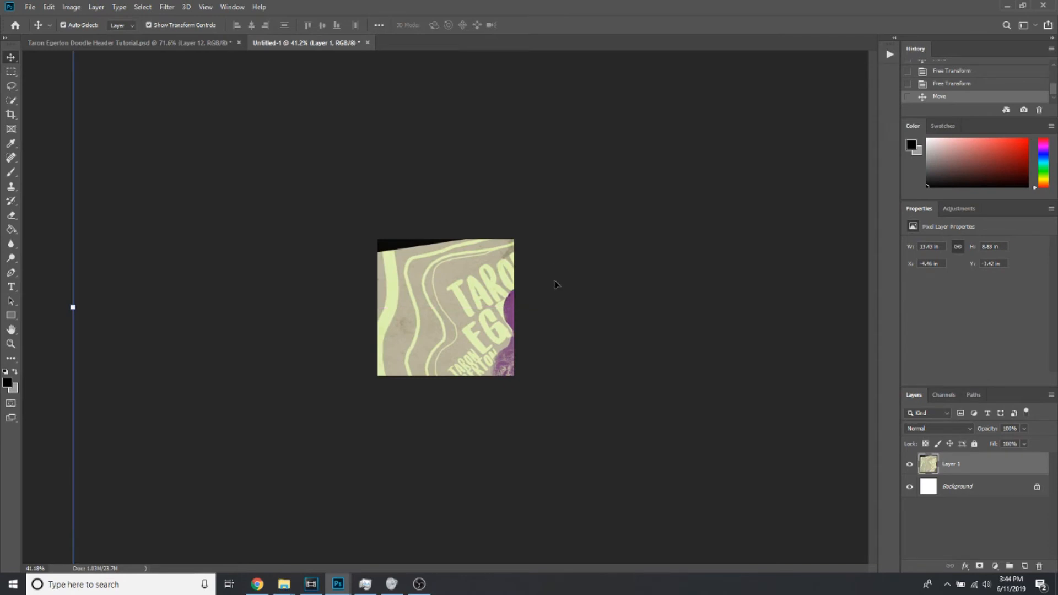
left_click_drag(302, 260, 445, 381)
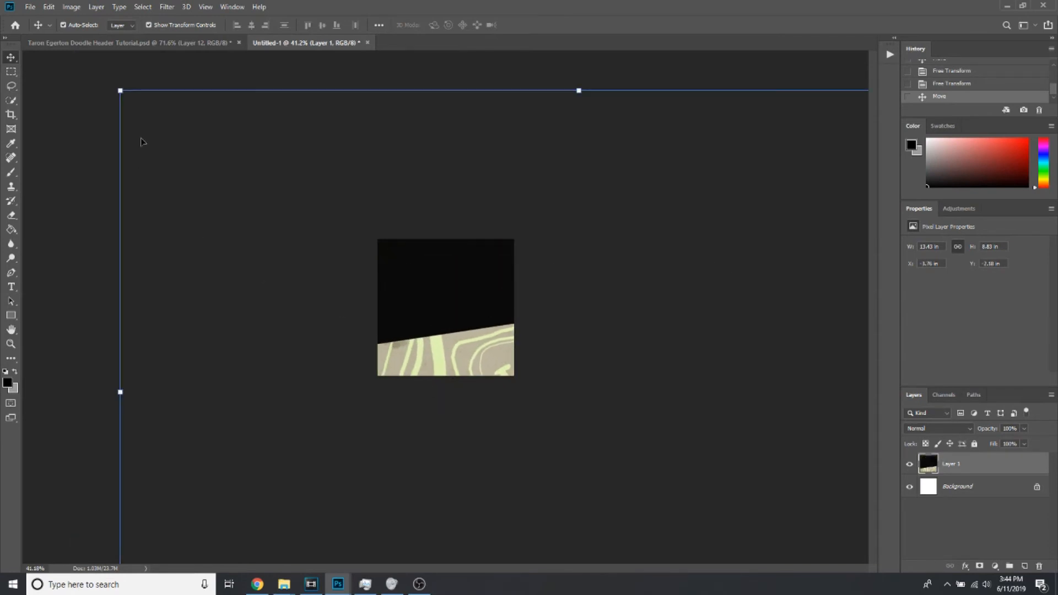
left_click_drag(121, 91, 62, 52)
mouse_move(446, 337)
left_mouse_down()
mouse_move(386, 242)
mouse_move(352, 252)
mouse_move(463, 326)
mouse_move(447, 351)
left_mouse_up()
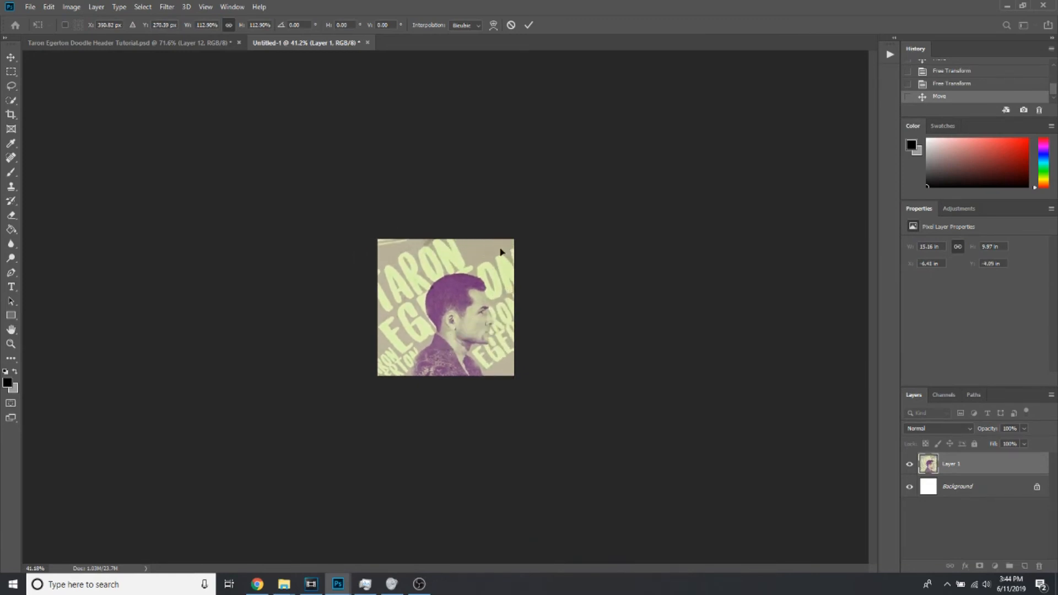
left_click(532, 24)
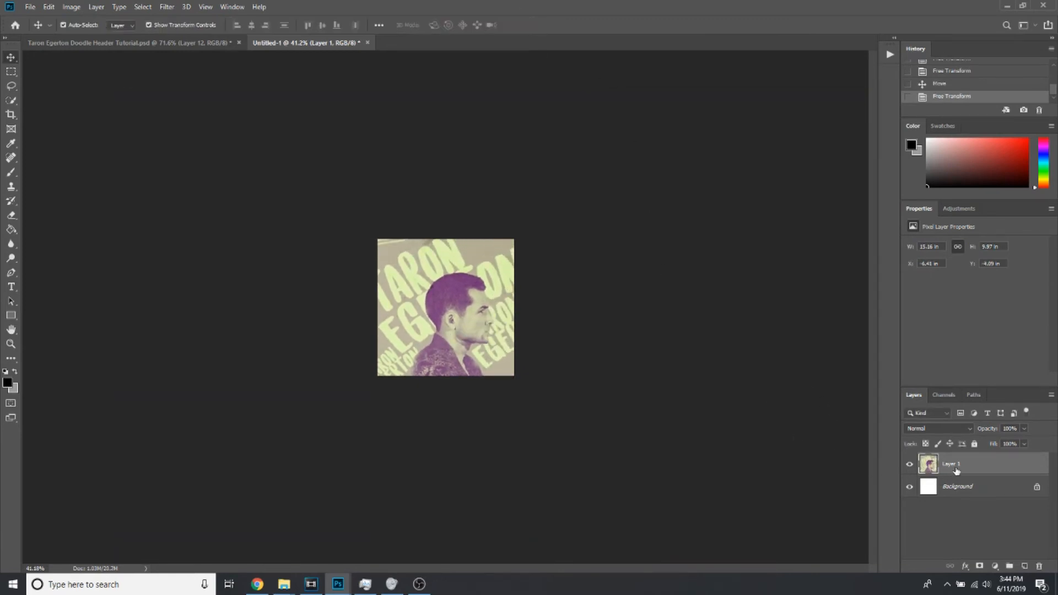
Add a Black & White adjustment layer above the portrait, lower its reds slightly and set Magentas to -62
right_click(992, 464)
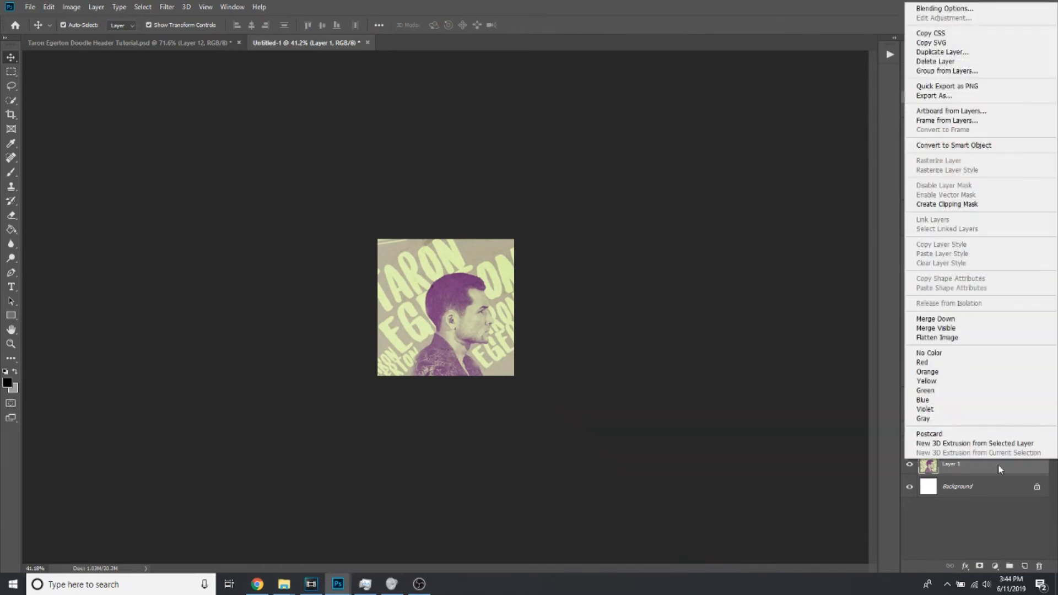
left_click(974, 570)
left_click(995, 567)
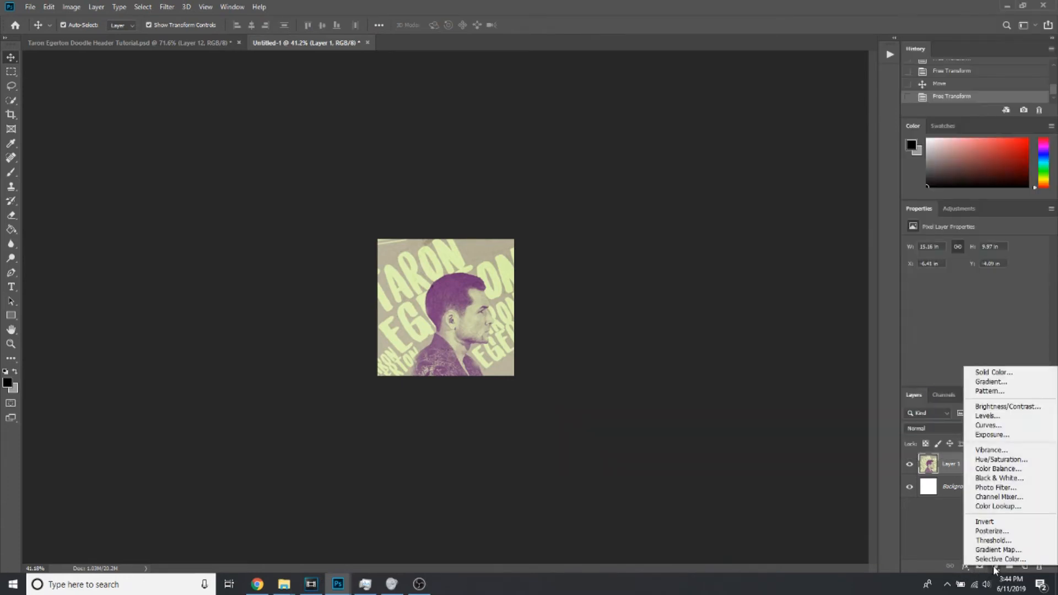
left_click(1015, 479)
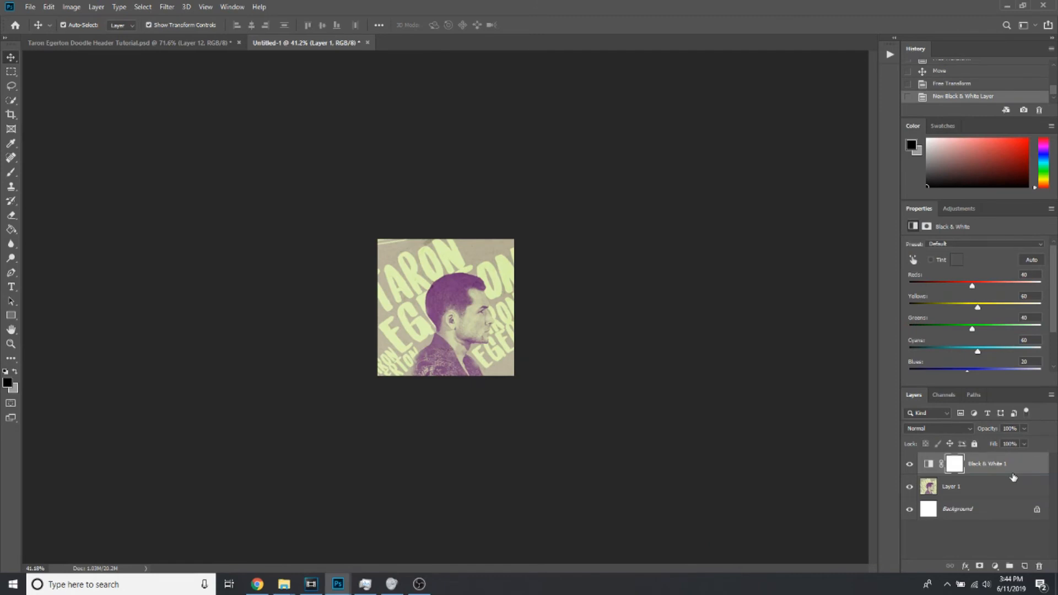
mouse_move(973, 286)
left_mouse_down()
mouse_move(940, 285)
mouse_move(967, 285)
left_mouse_up()
scroll(957, 338, "down", 1)
scroll(957, 342, "down", 1)
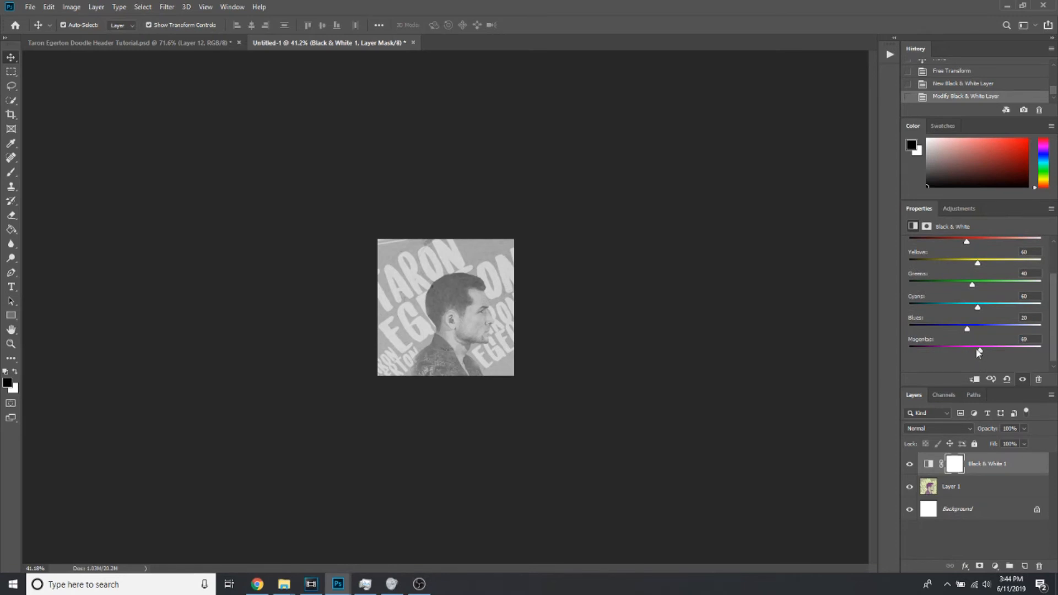
left_click_drag(979, 351, 946, 351)
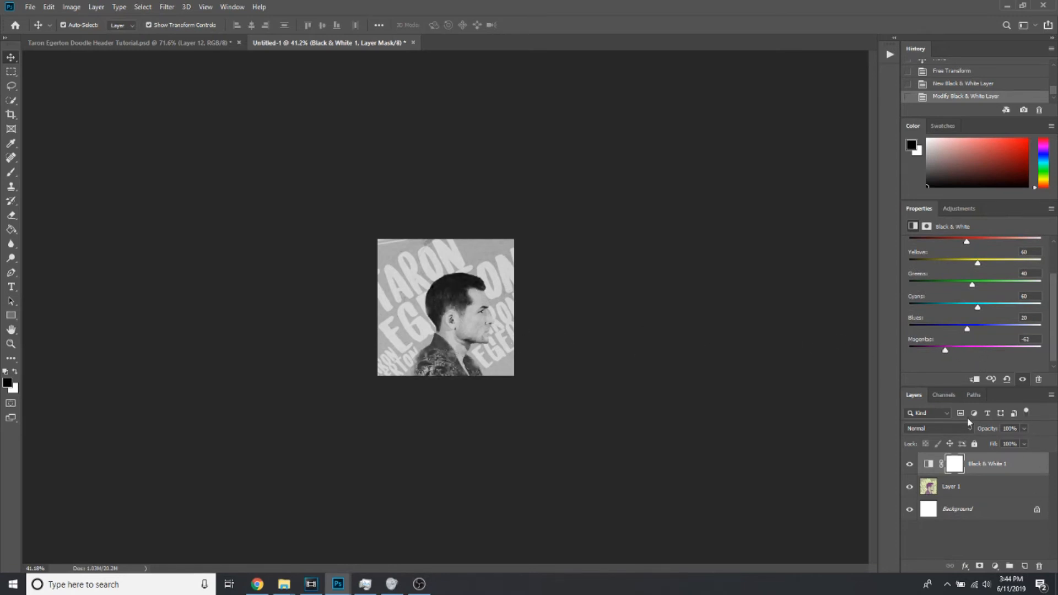
Create a new layer above the Black & White adjustment and set the foreground colour to a light grey
left_click(1025, 566)
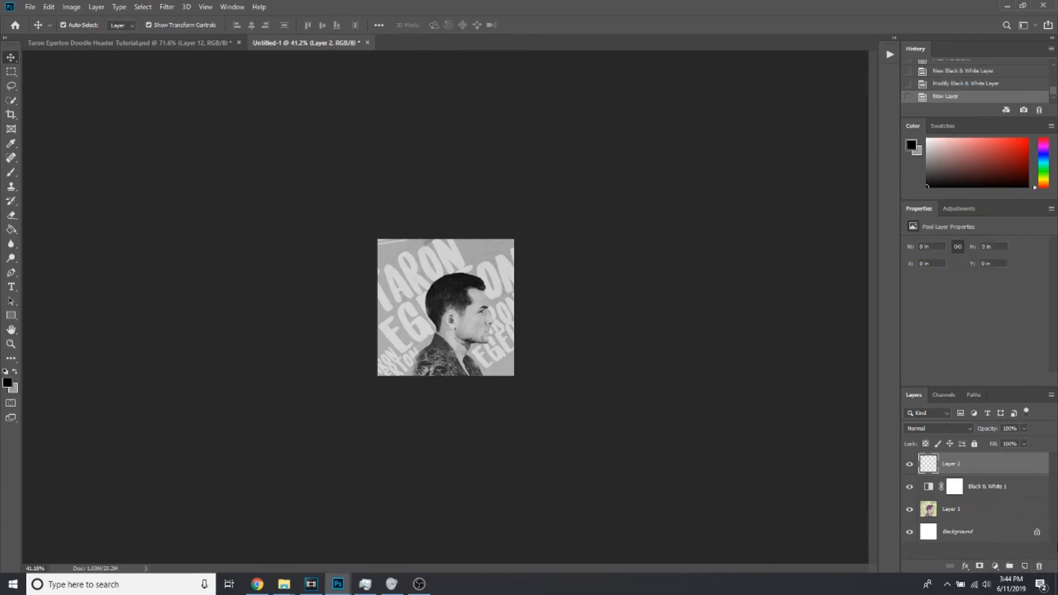
left_click(11, 172)
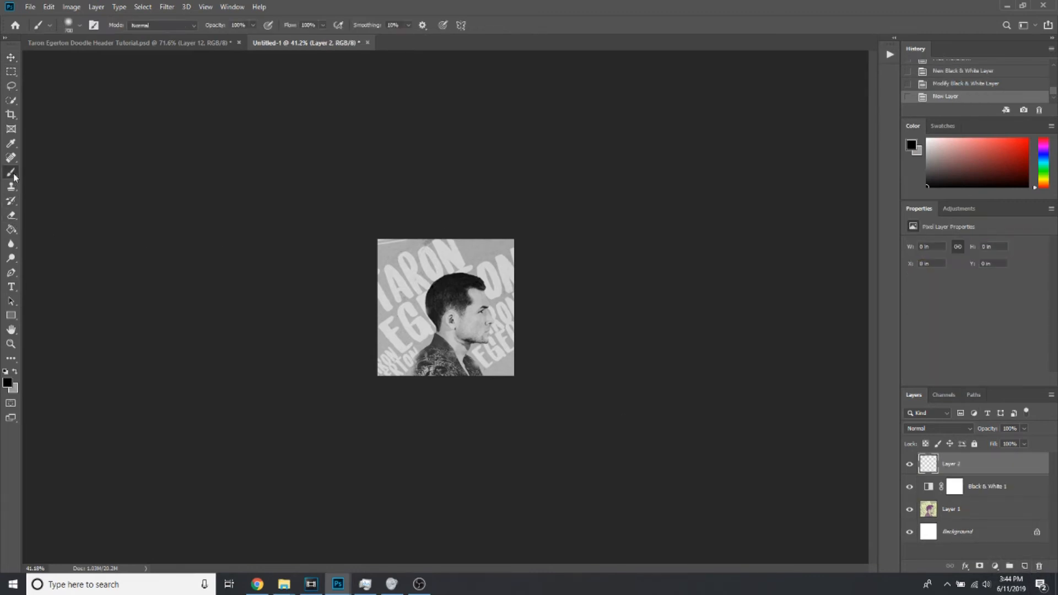
left_click(15, 373)
left_click(8, 382)
type("ffffff")
left_click(488, 243)
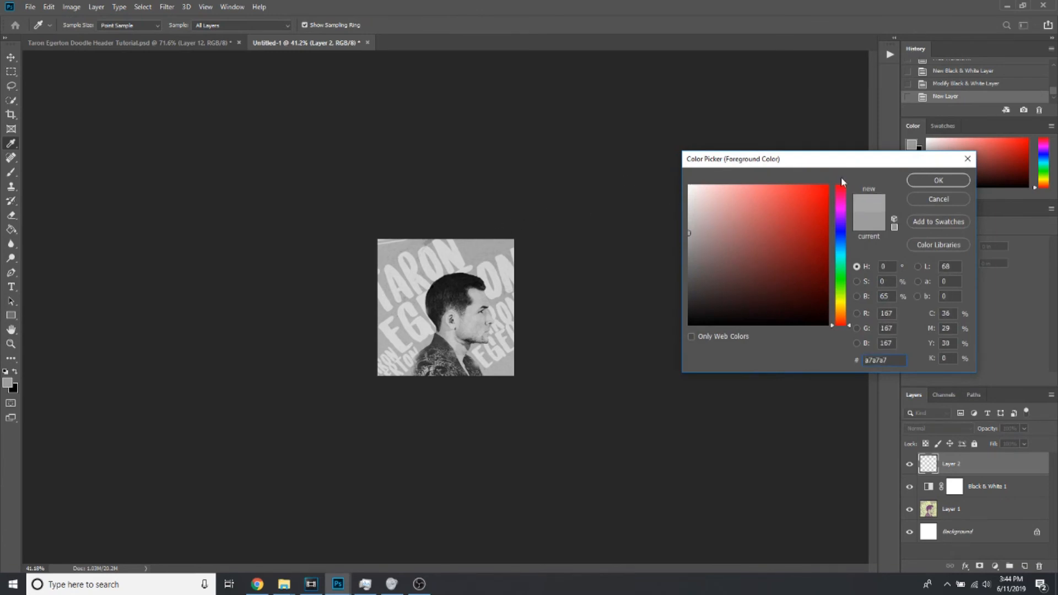
left_click(686, 207)
left_click(939, 180)
Paint soft light grey with a large brush around the edges of the square image on Layer 2
key("b")
left_click_drag(358, 279, 356, 274)
left_click(357, 273)
left_click(356, 274)
left_click(550, 218)
left_click(531, 258)
left_click(386, 369)
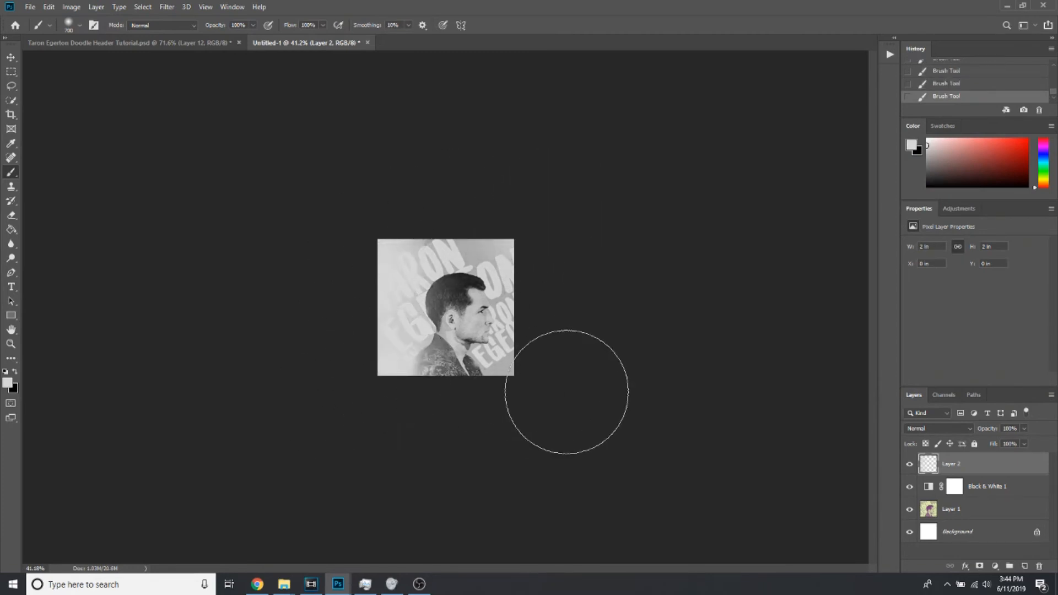
left_click(561, 381)
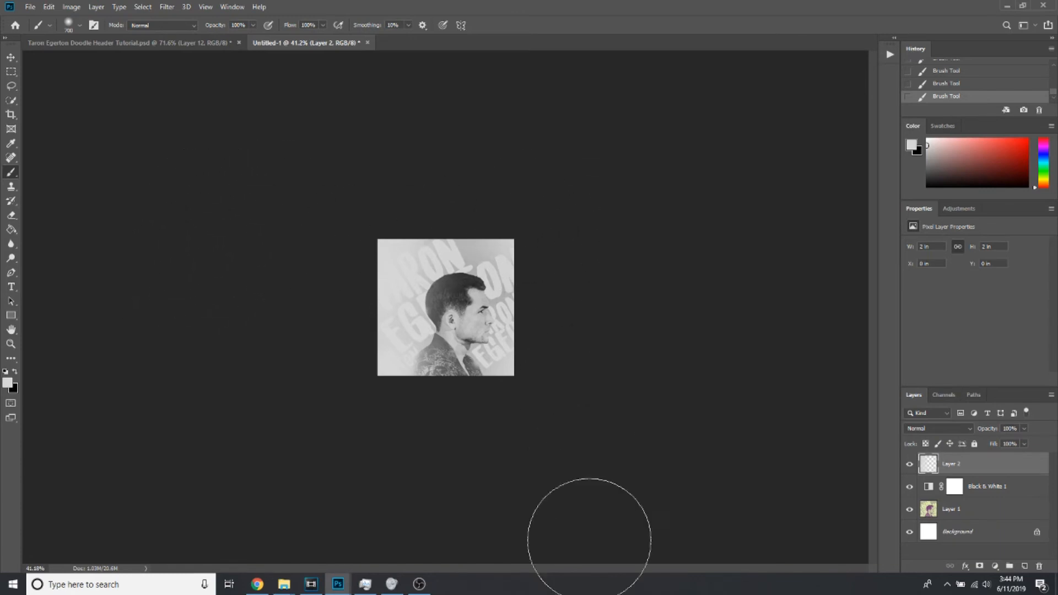
left_click(1019, 518)
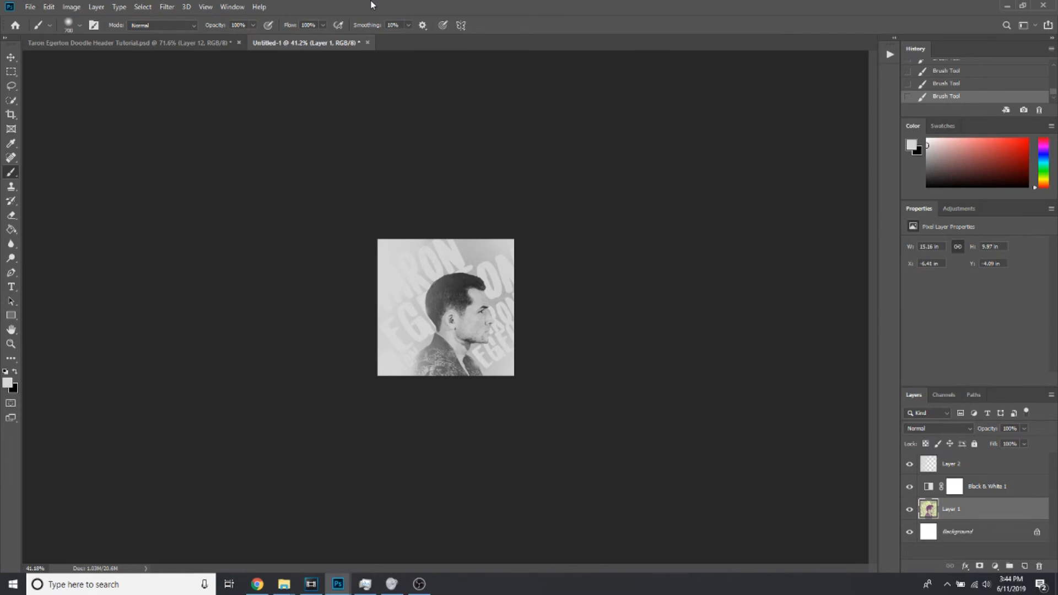
left_click(168, 8)
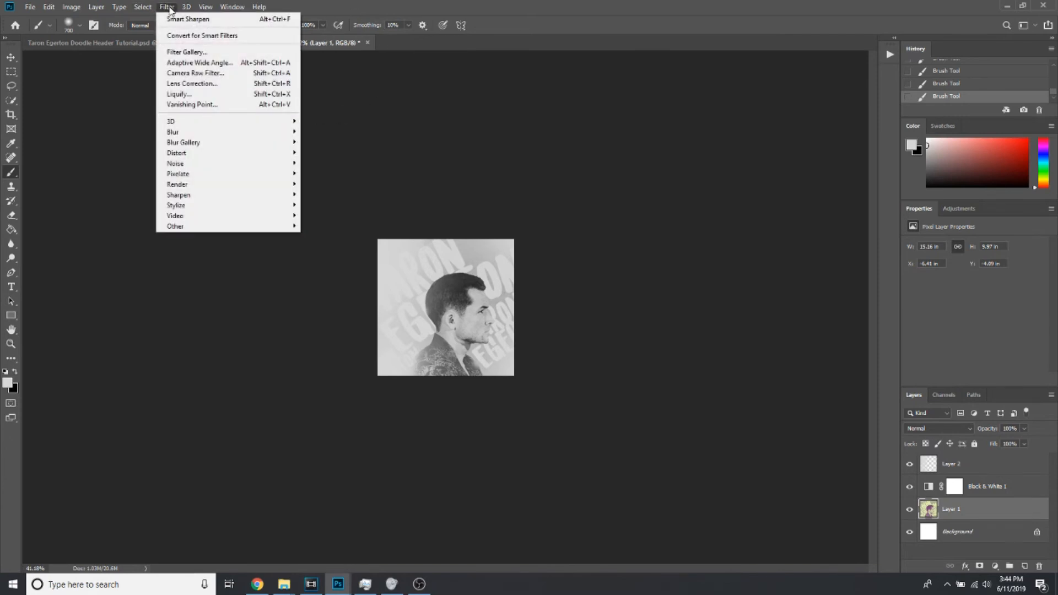
mouse_move(266, 186)
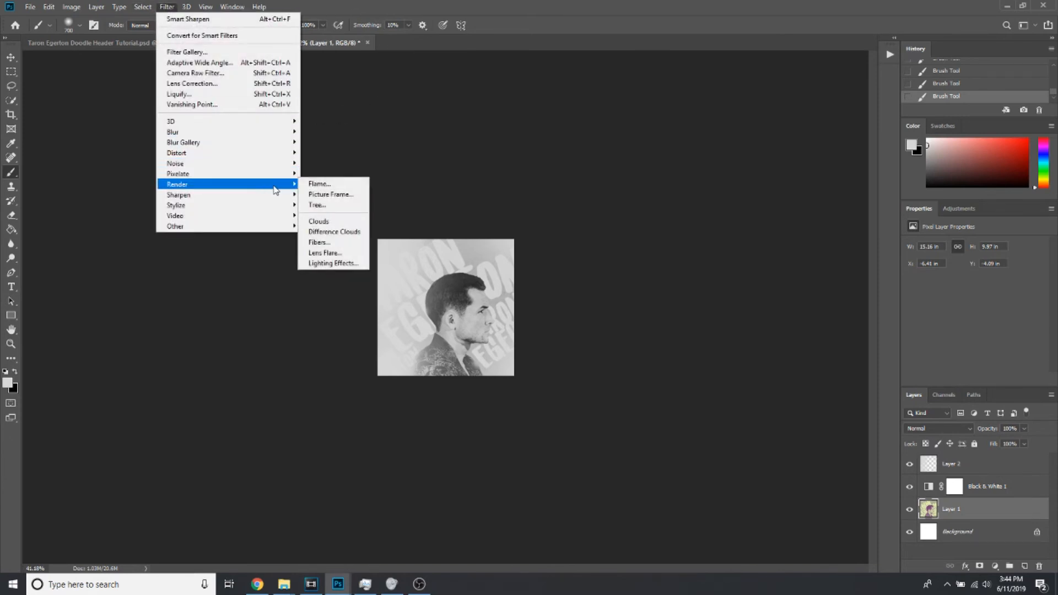
left_click(324, 205)
Stamp all visible layers into a merged layer above Layer 2 and apply the Sharpen filter to it
left_click(970, 468)
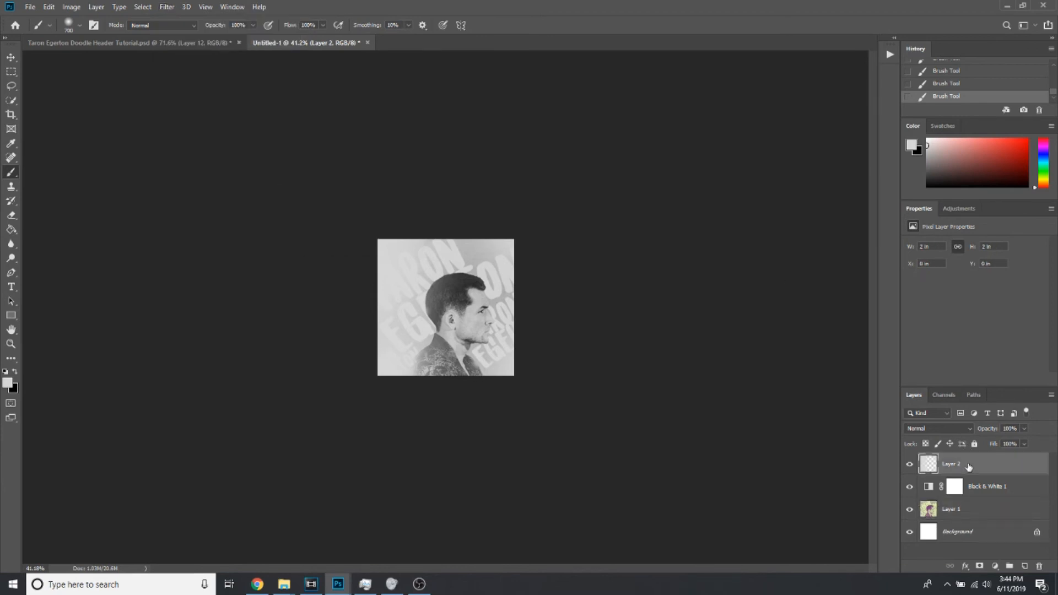
key("ctrl+shift+alt+e")
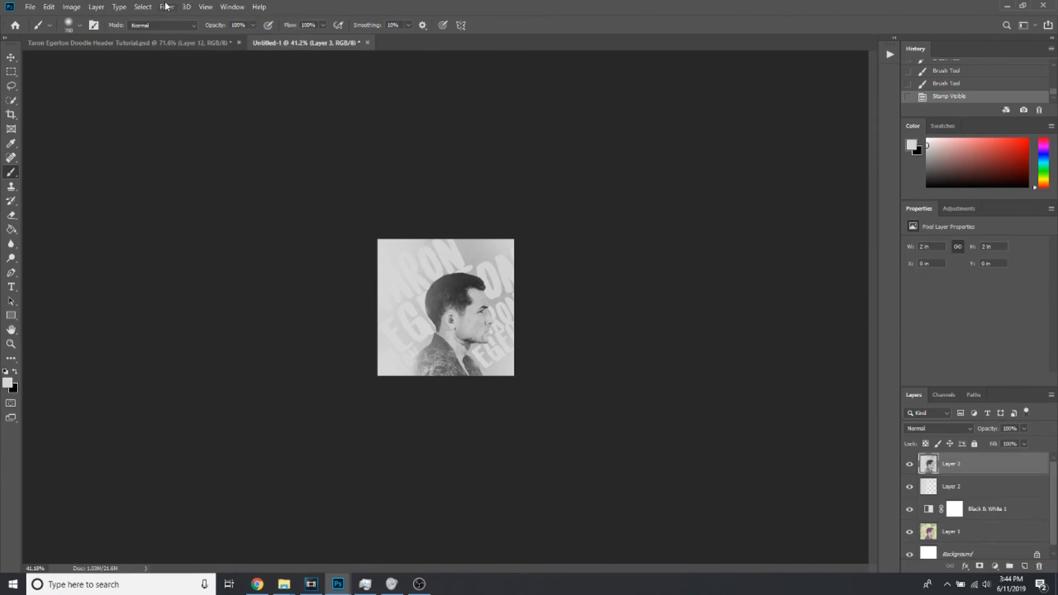
left_click(168, 7)
mouse_move(264, 190)
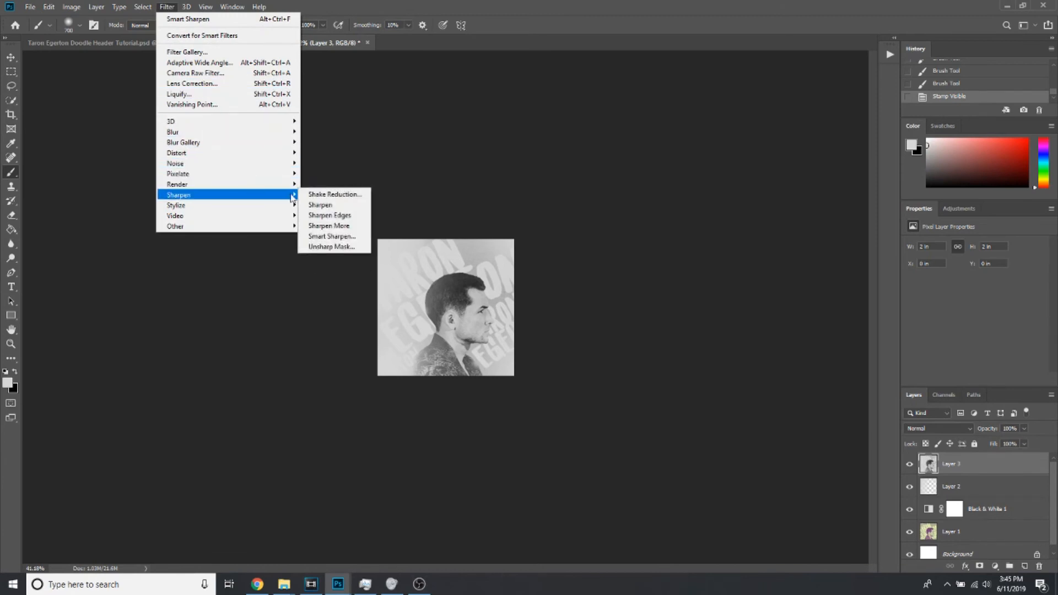
left_click(320, 206)
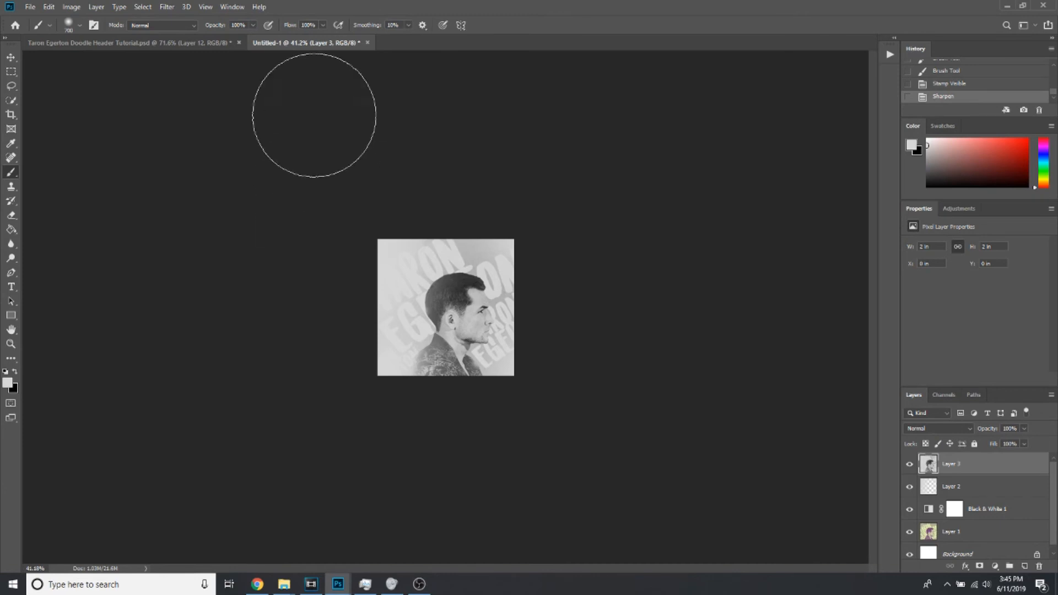
Float the square image over the banner to compare the two designs, and dock it again
left_click_drag(297, 43, 108, 191)
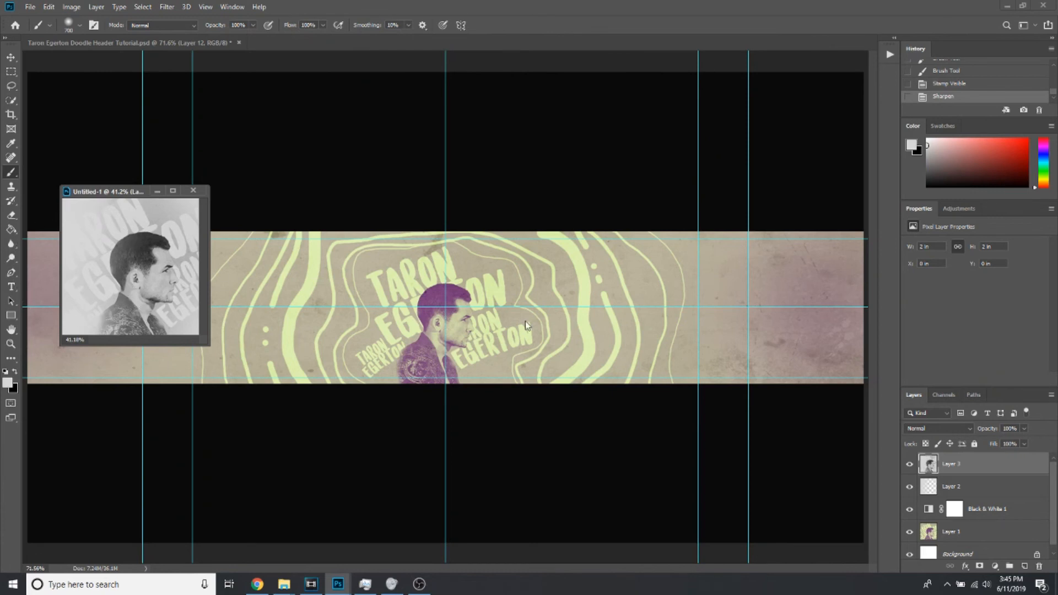
left_click_drag(139, 186, 220, 129)
left_click_drag(150, 132, 369, 38)
Apply an Unsharp Mask filter to the merged Layer 3 of the square image, adjusting its amount and radius by eye
left_click(167, 7)
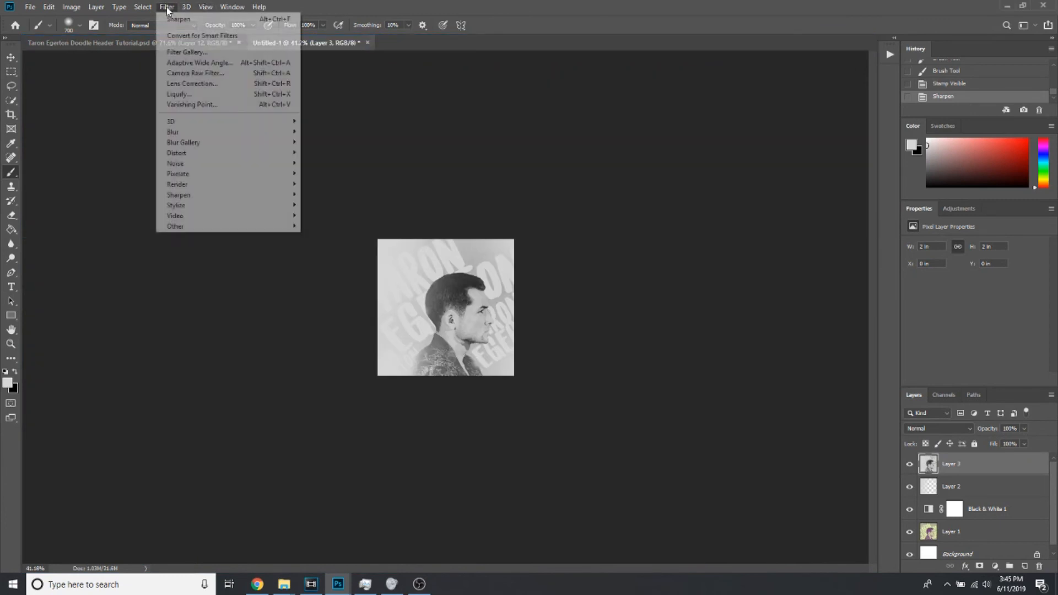
mouse_move(272, 196)
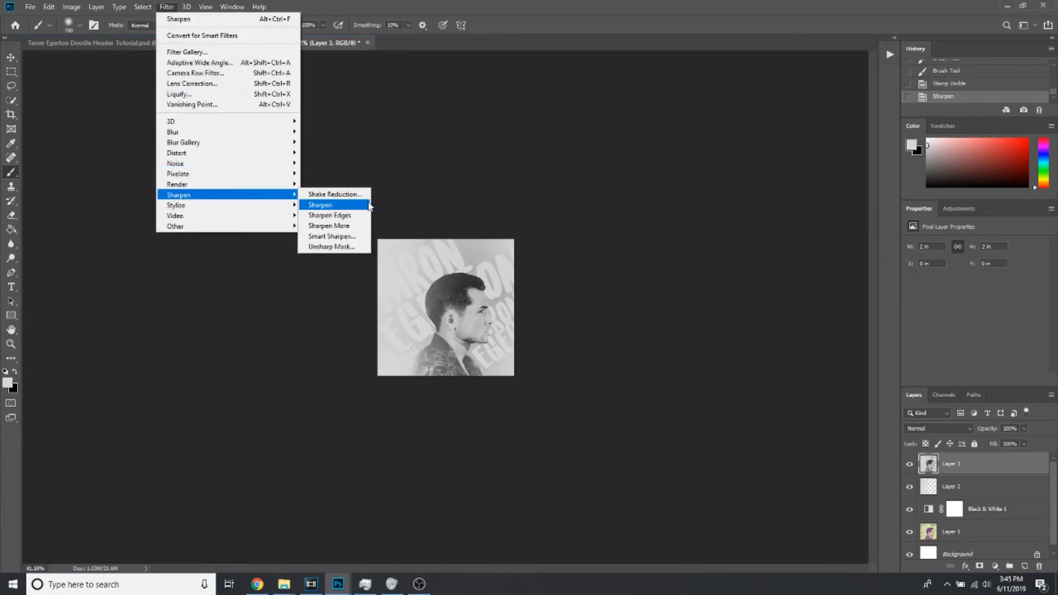
left_click(360, 249)
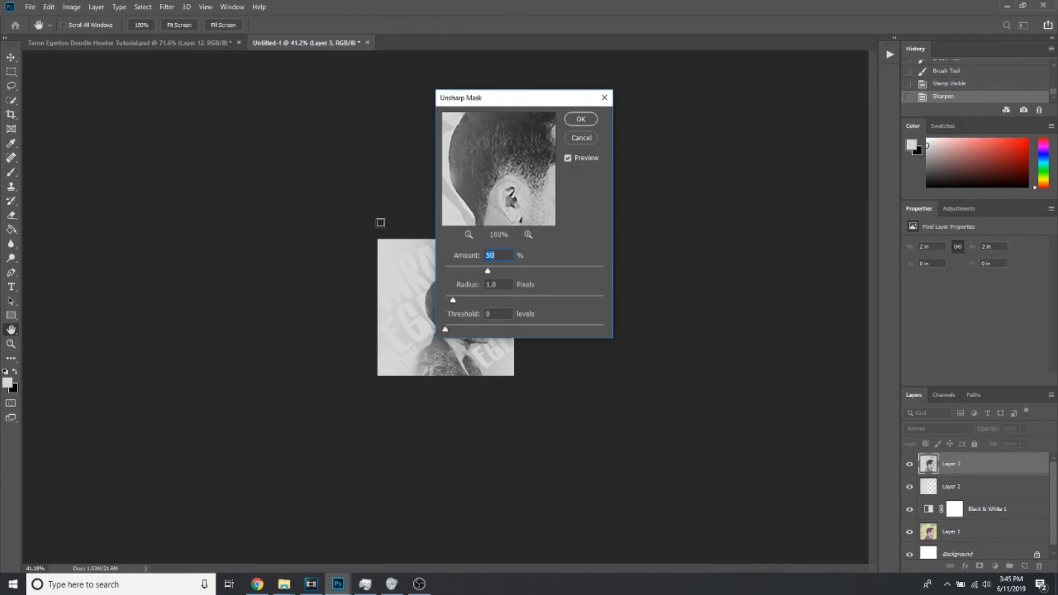
left_click_drag(529, 98, 682, 115)
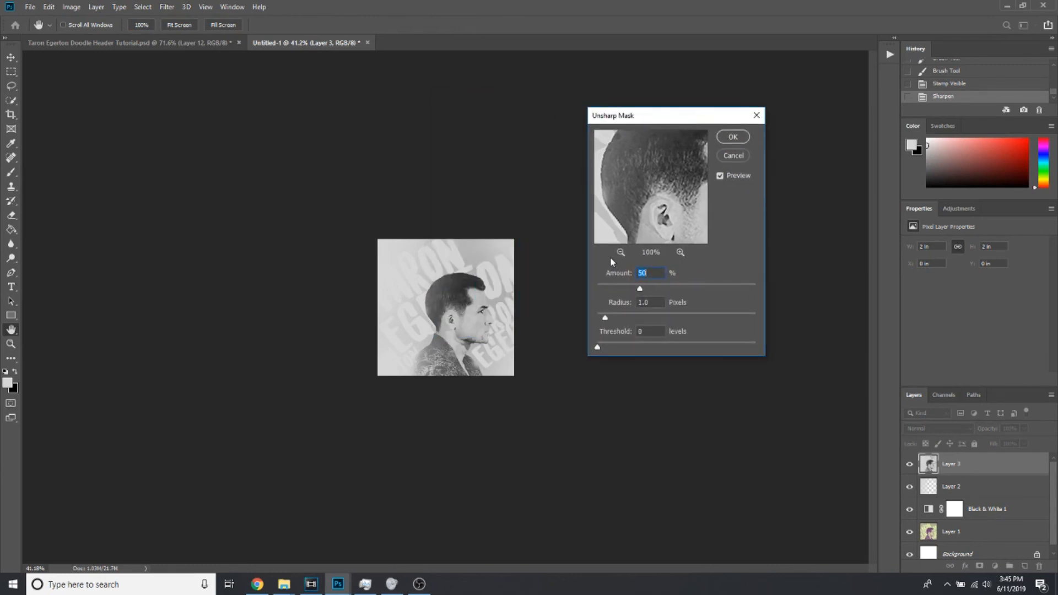
left_click(621, 252)
left_click(621, 252)
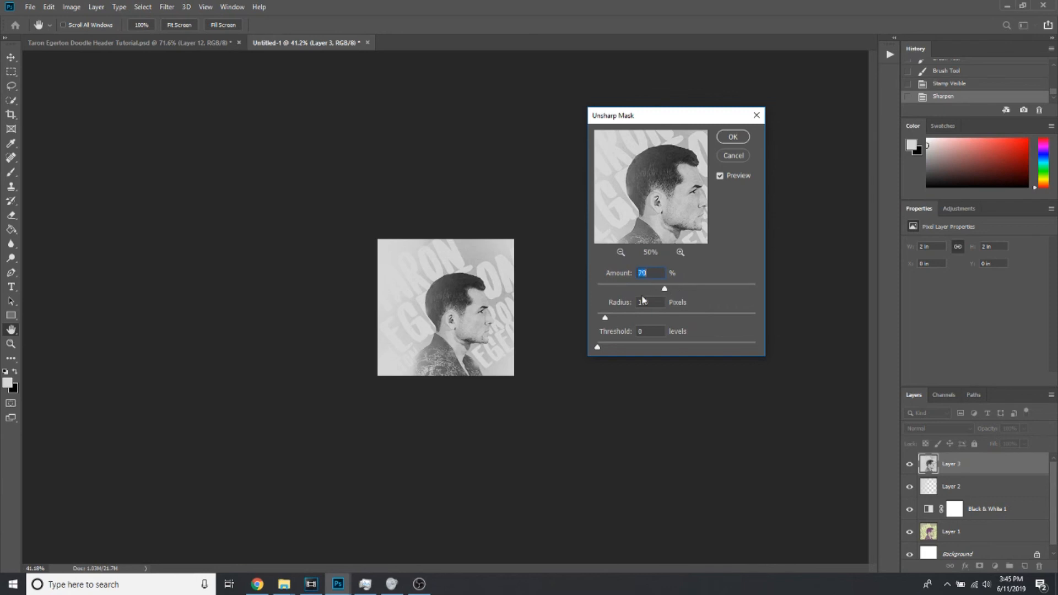
left_click_drag(612, 318, 655, 320)
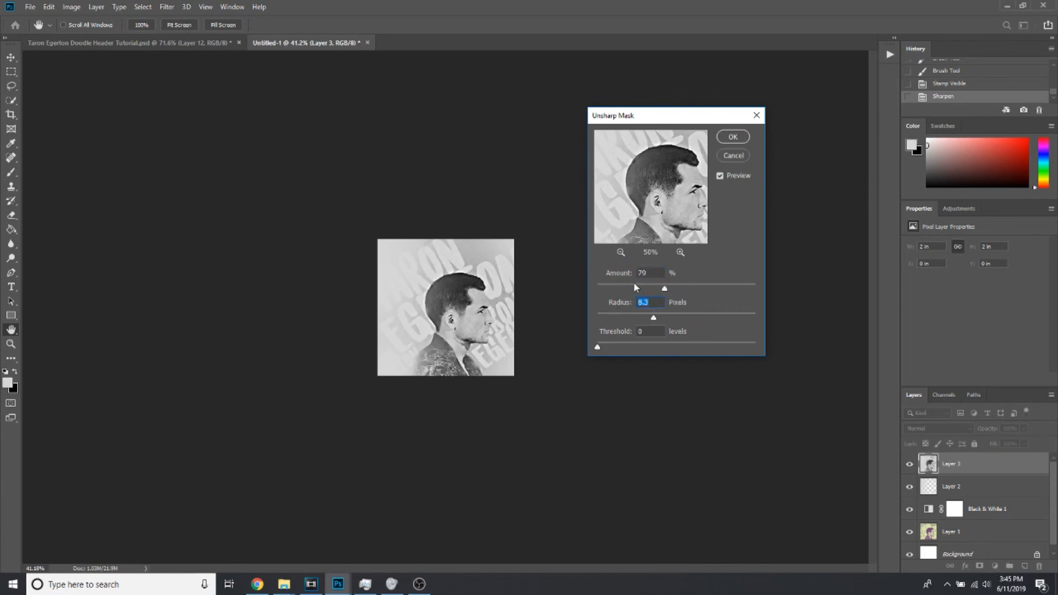
left_click_drag(620, 317, 657, 320)
left_click_drag(632, 291, 627, 290)
left_click(733, 137)
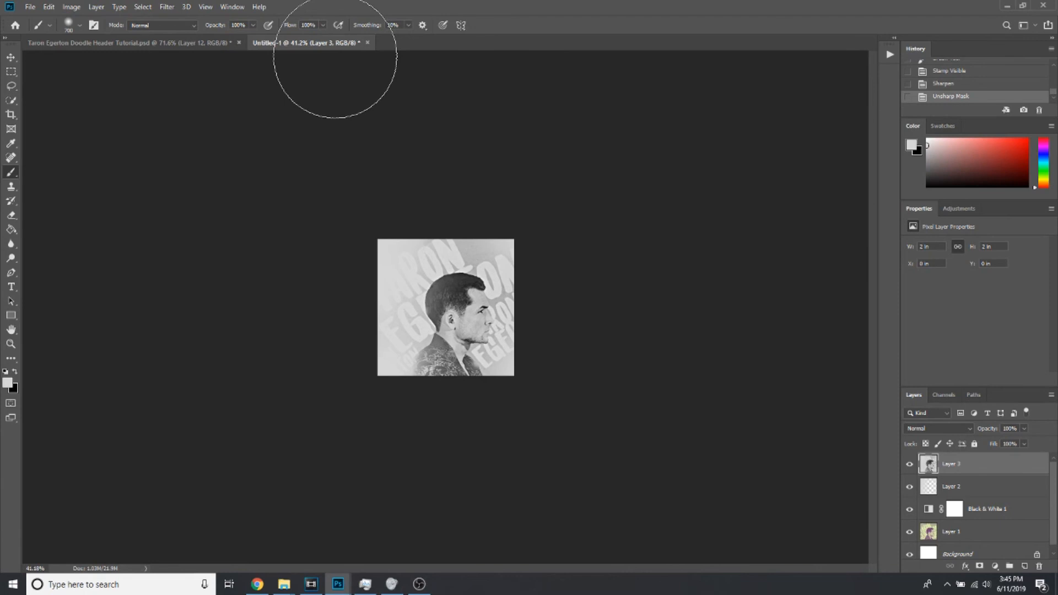
Save the square image as a Photoshop file named "Taron Egerton Doodle Icon" in the Tutorials 2019 folder
mouse_move(334, 43)
left_mouse_down()
mouse_move(330, 107)
mouse_move(265, 129)
mouse_move(309, 47)
mouse_move(323, 43)
left_mouse_up()
left_click(30, 6)
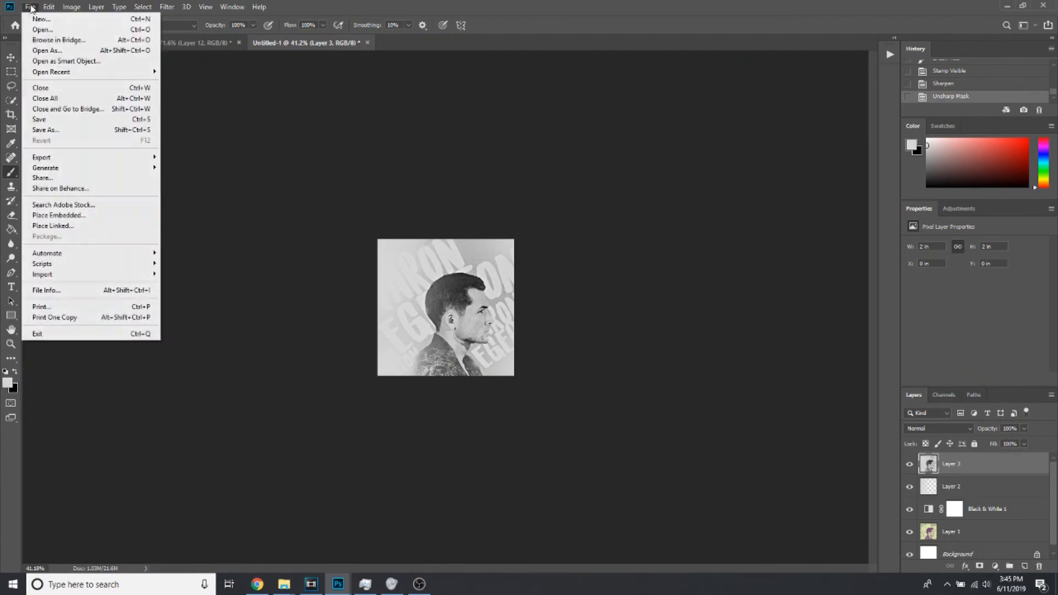
left_click(70, 130)
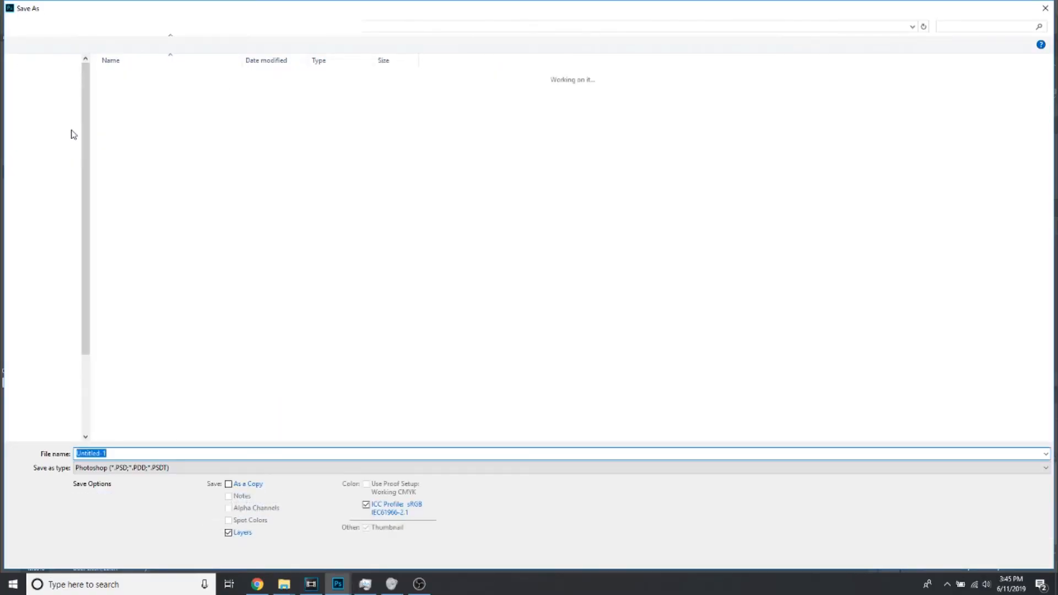
left_click(157, 82)
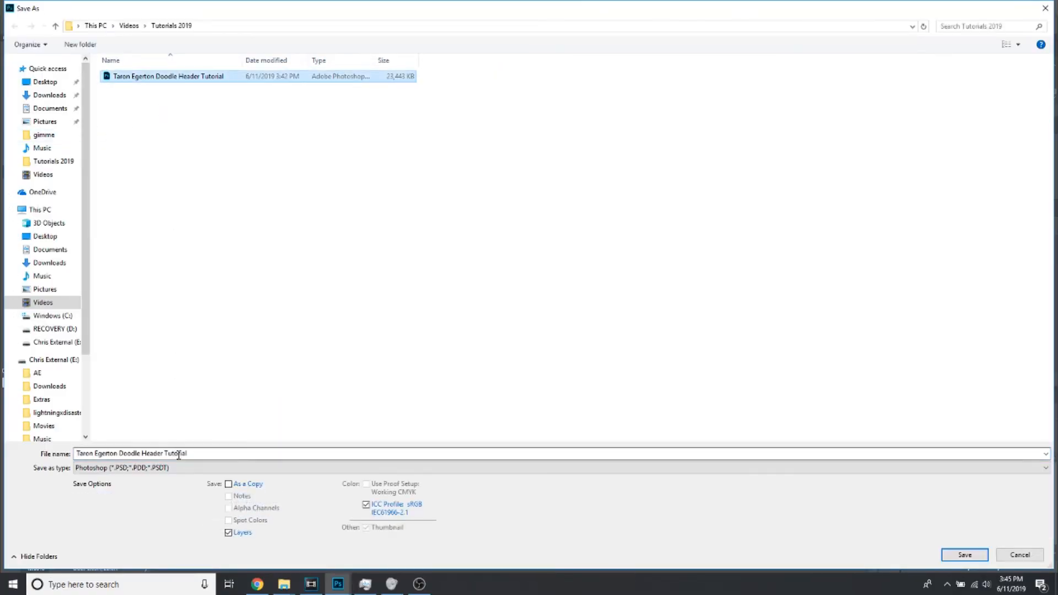
left_click_drag(203, 454, 75, 453)
left_click(201, 453)
left_click_drag(202, 454, 138, 453)
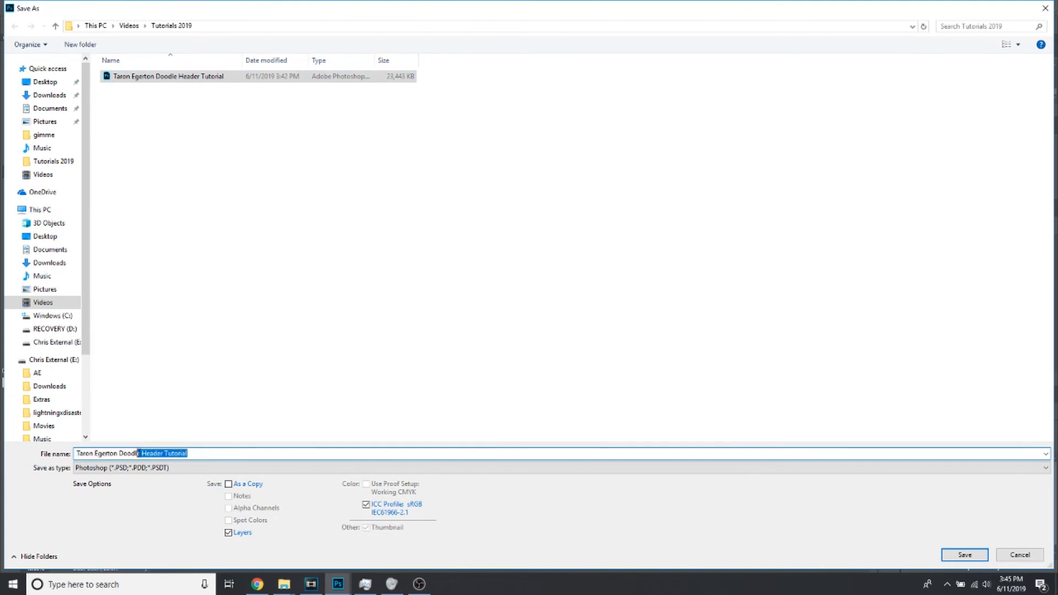
type("Icon")
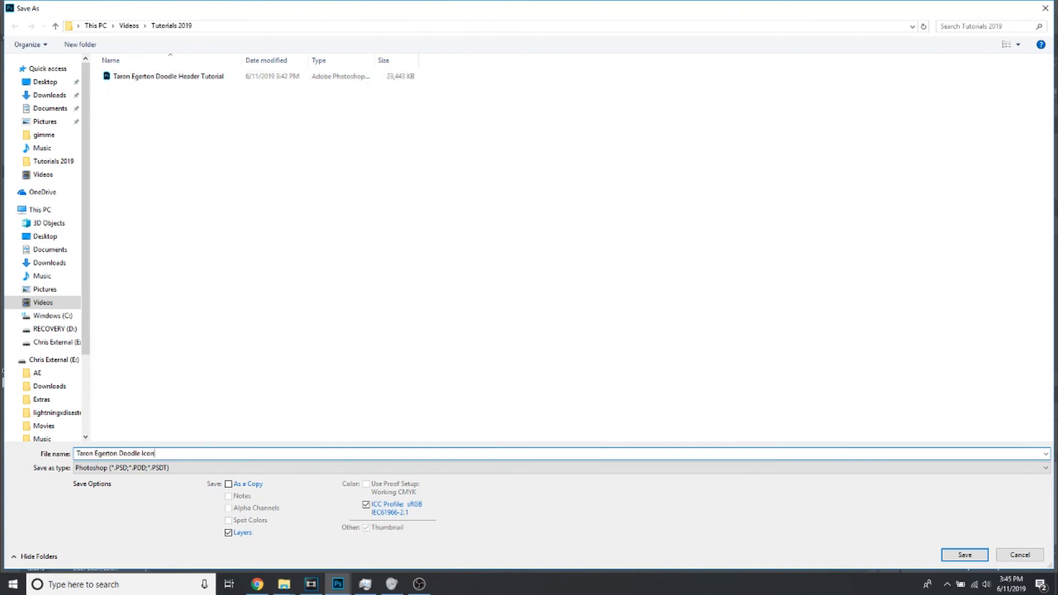
left_click(964, 555)
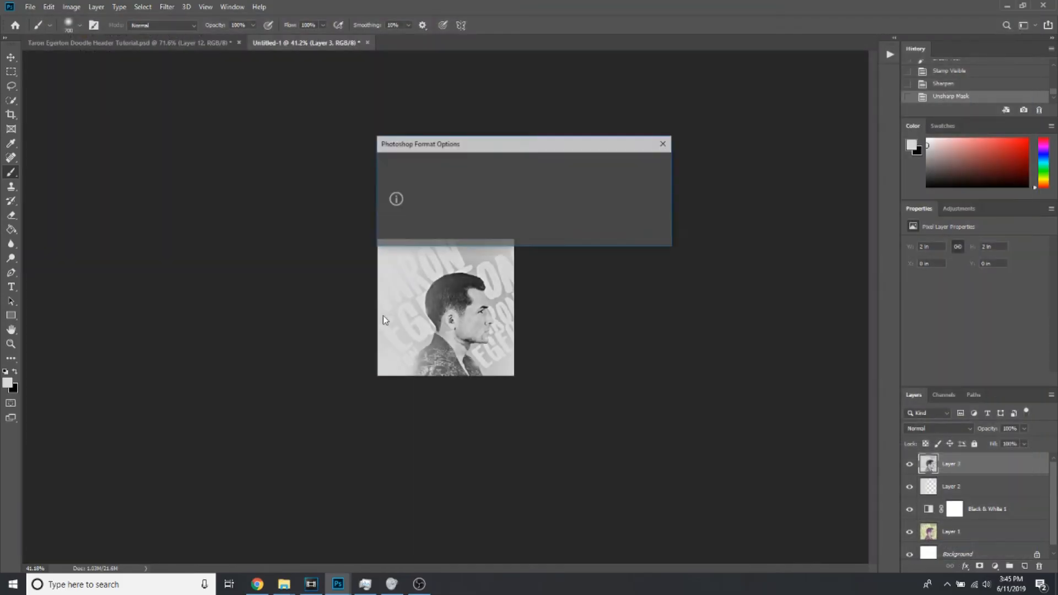
left_click(650, 165)
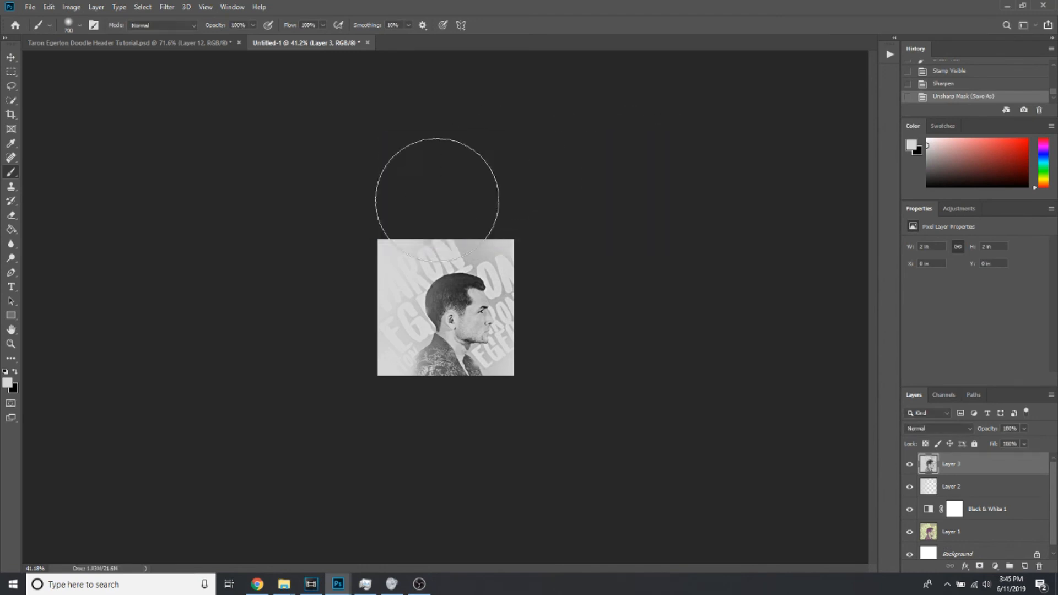
Save a PNG copy of the square image as "Taron Egerton Doodle Icon" with the large file size option
left_click(31, 7)
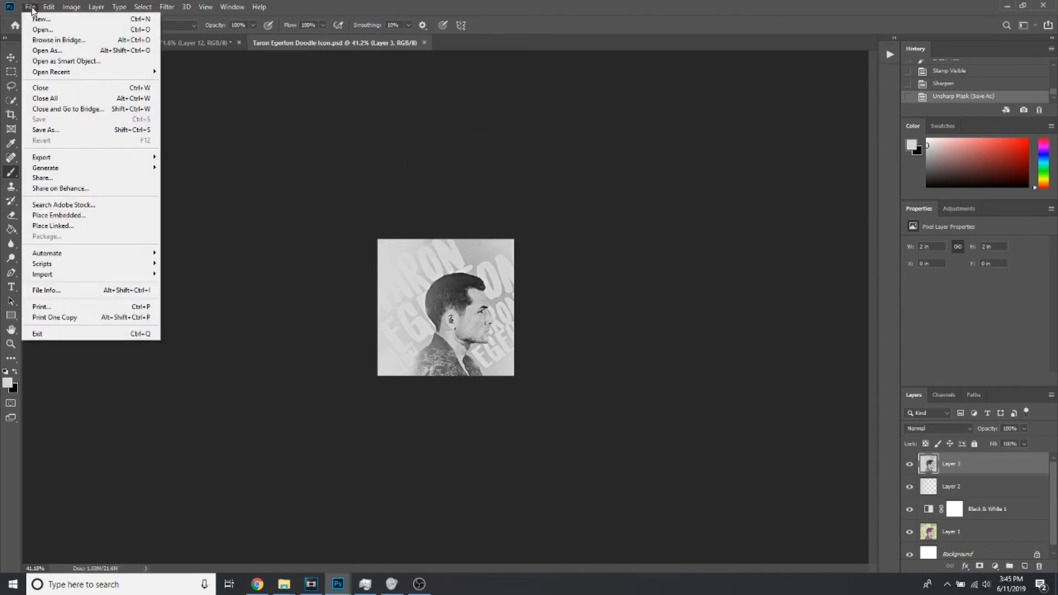
left_click(64, 129)
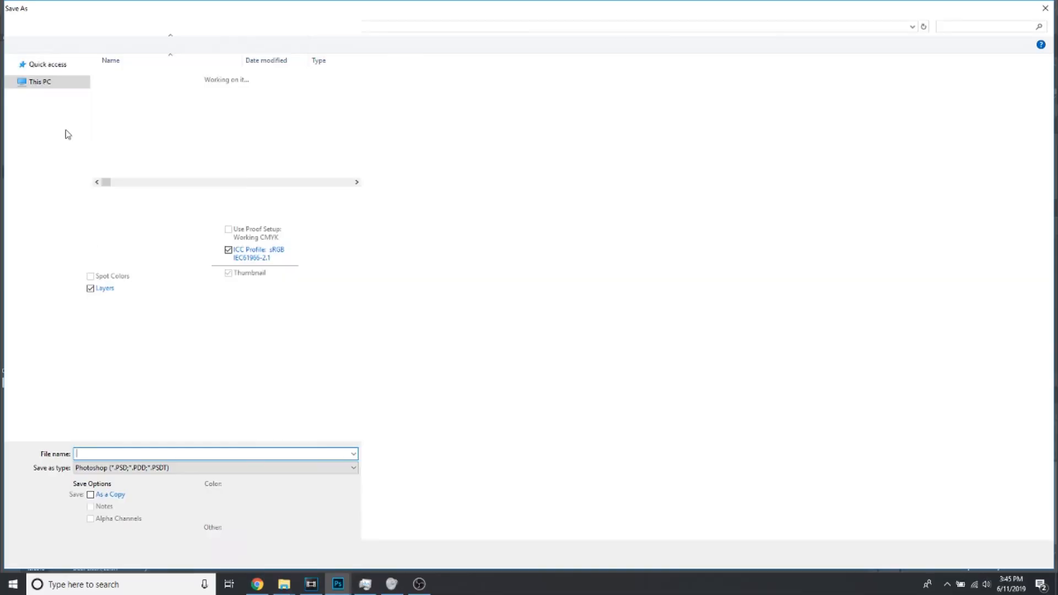
left_click(157, 468)
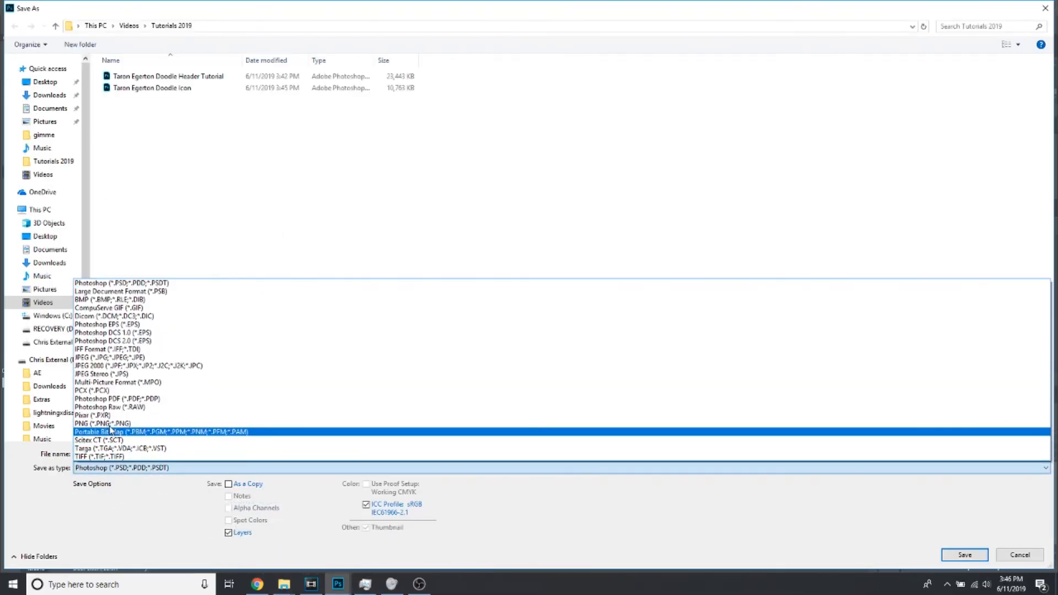
left_click(108, 429)
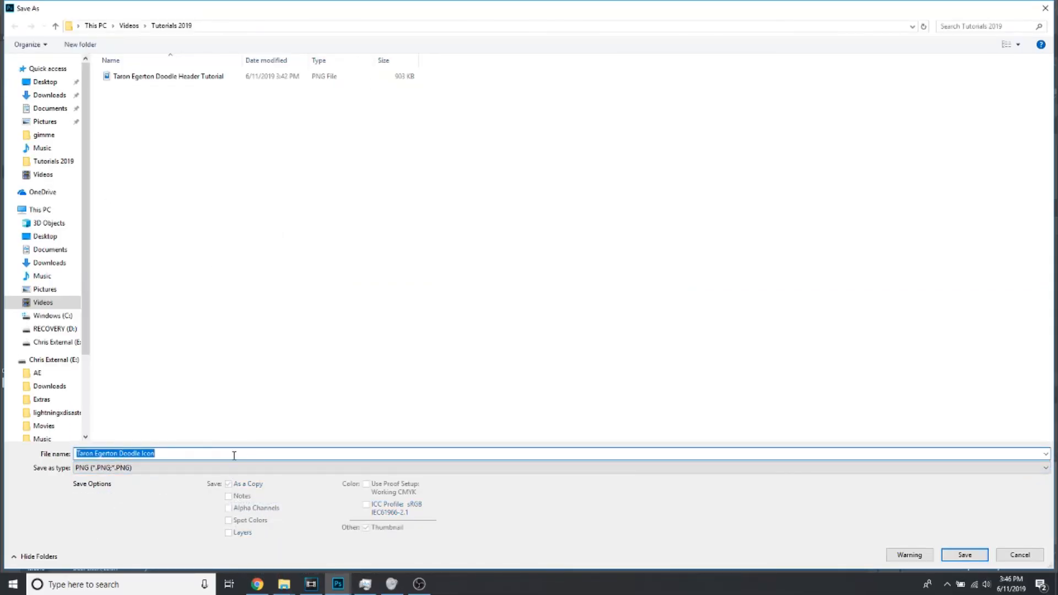
left_click(965, 555)
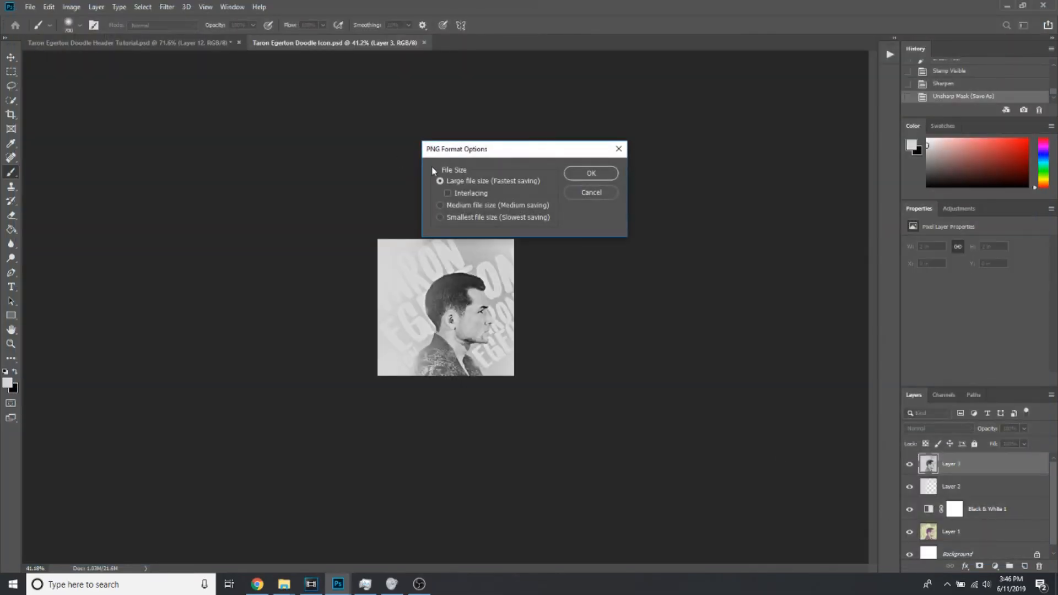
left_click(615, 169)
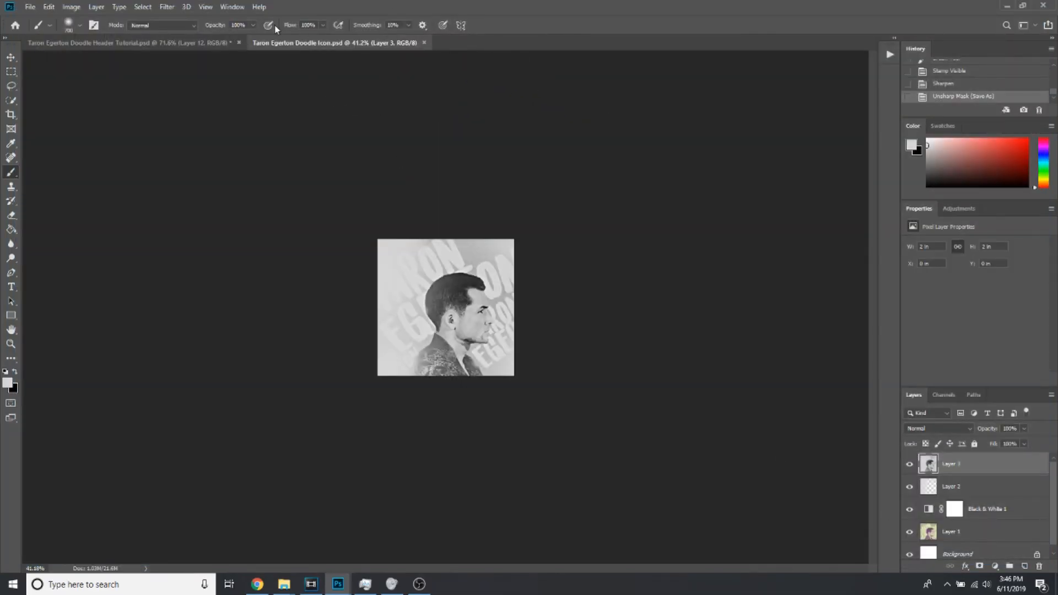
Return to the banner document and revert the stray brush stroke on Layer 12 to the Delete Layer history state
left_click(148, 43)
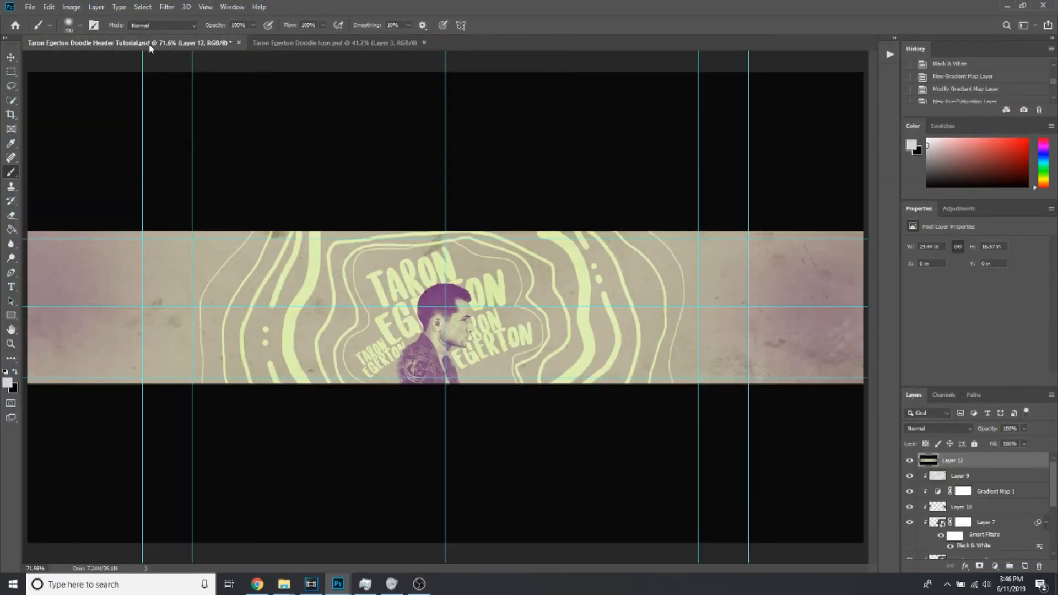
left_click(326, 57)
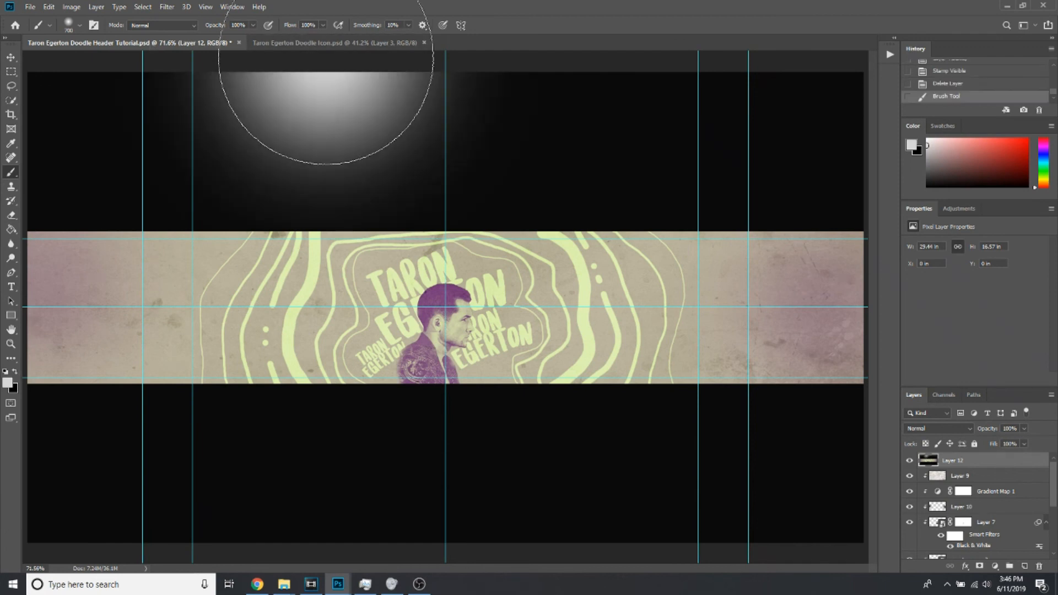
left_click(948, 83)
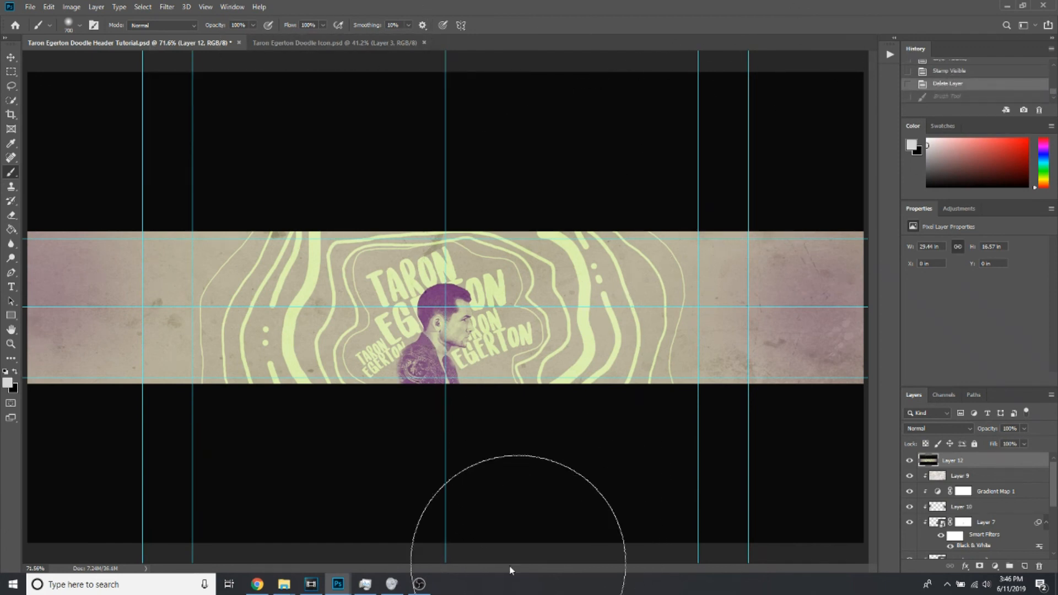
left_click(419, 585)
left_click(419, 585)
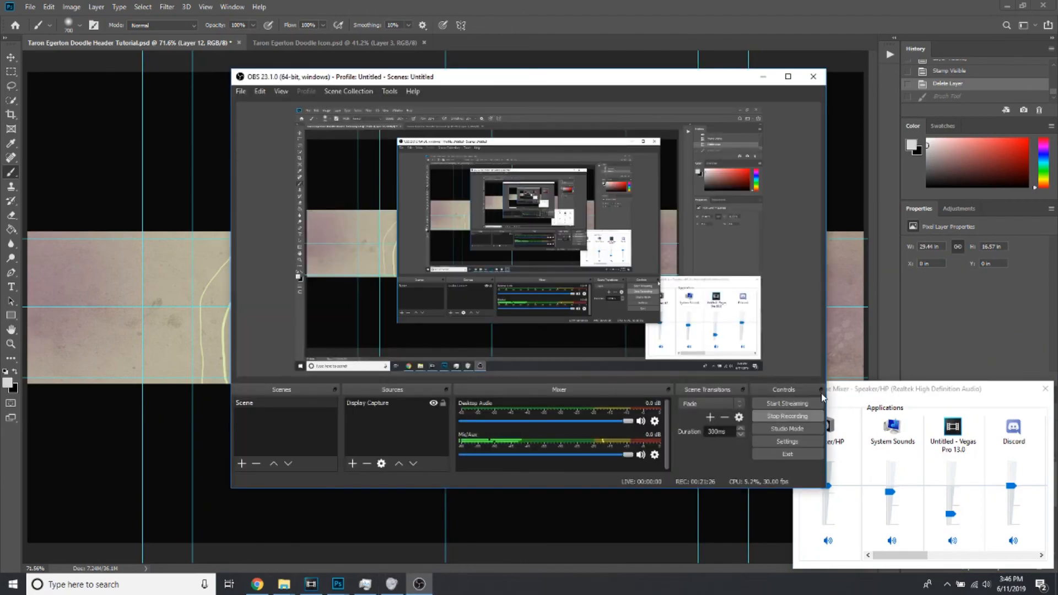